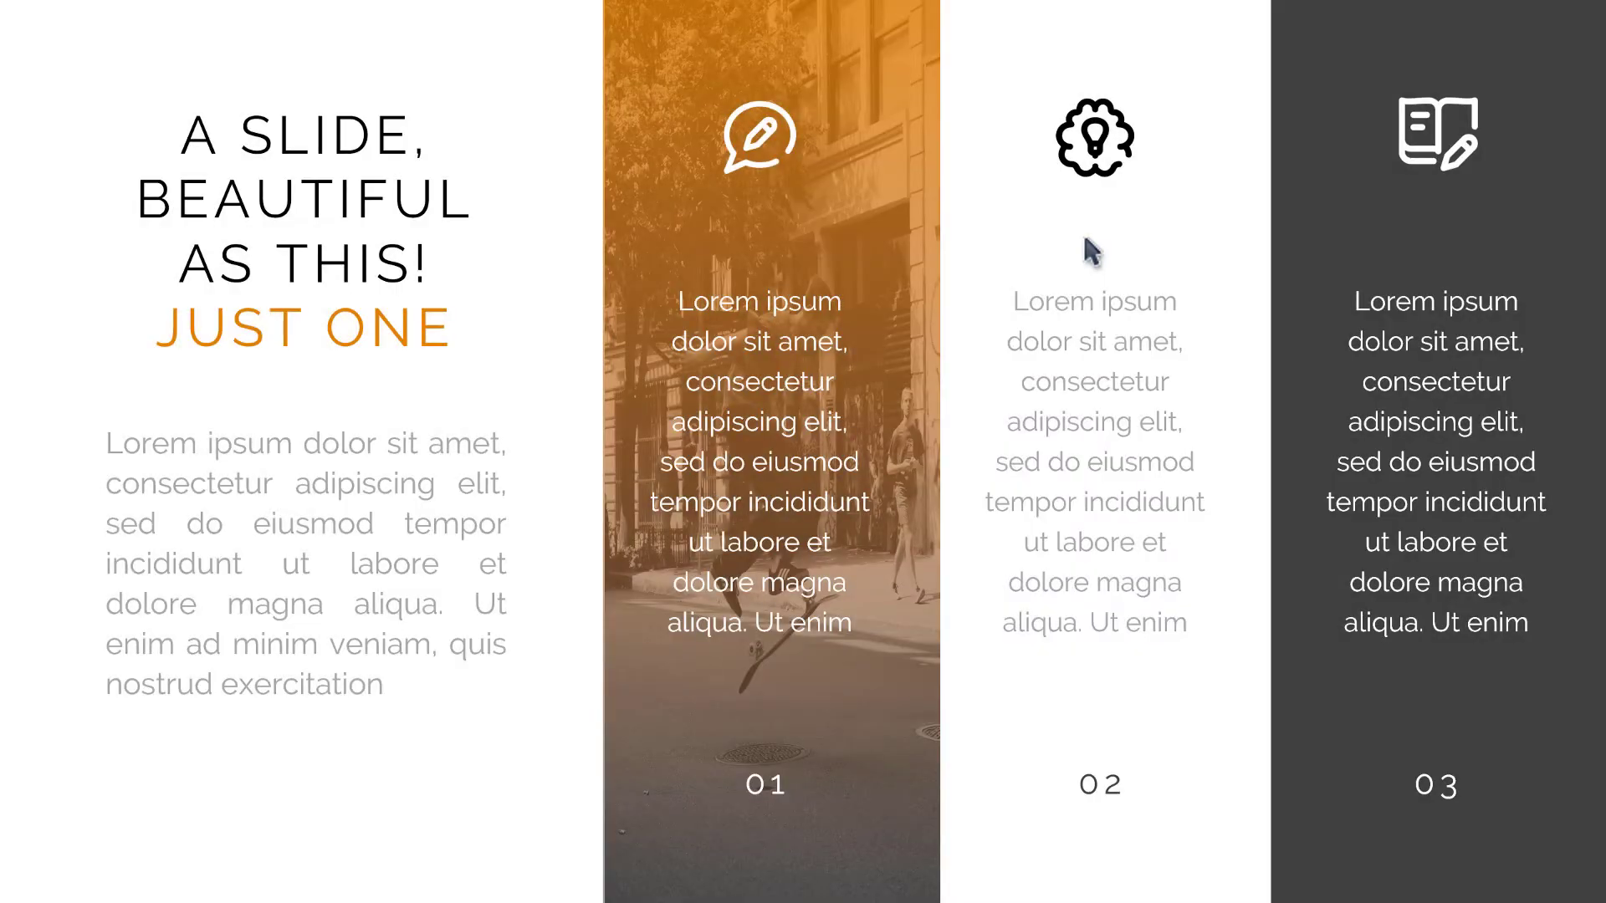
End the slide show and go back to Normal view of the four-panel slide
{"action": "key", "text": "Escape"}
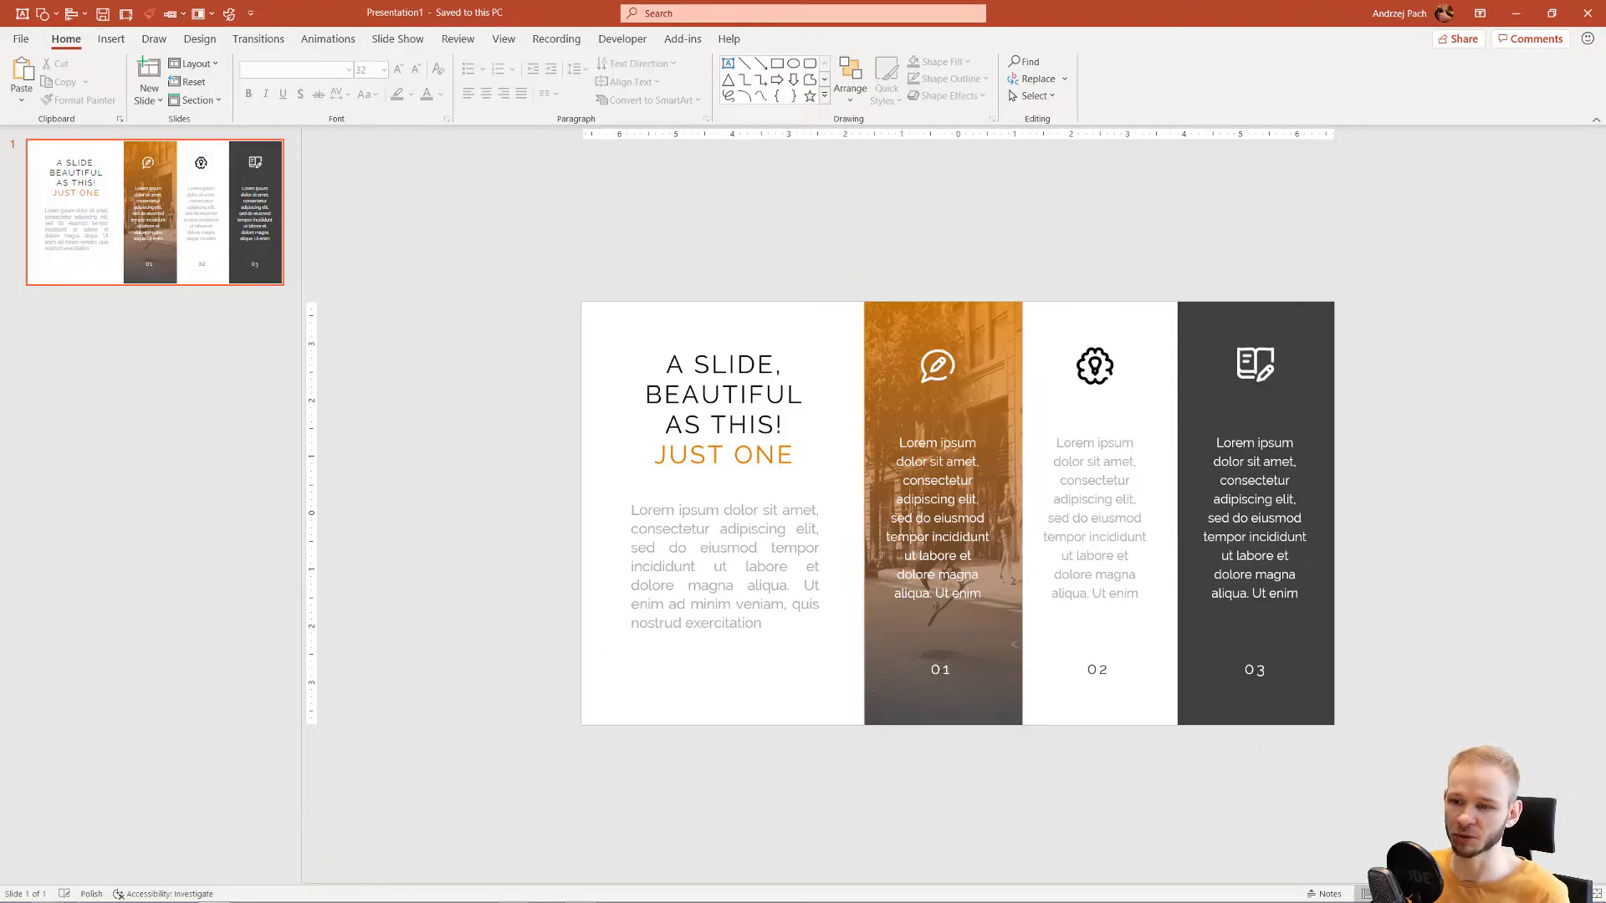
{"action": "left_click", "coordinate": [49, 893]}
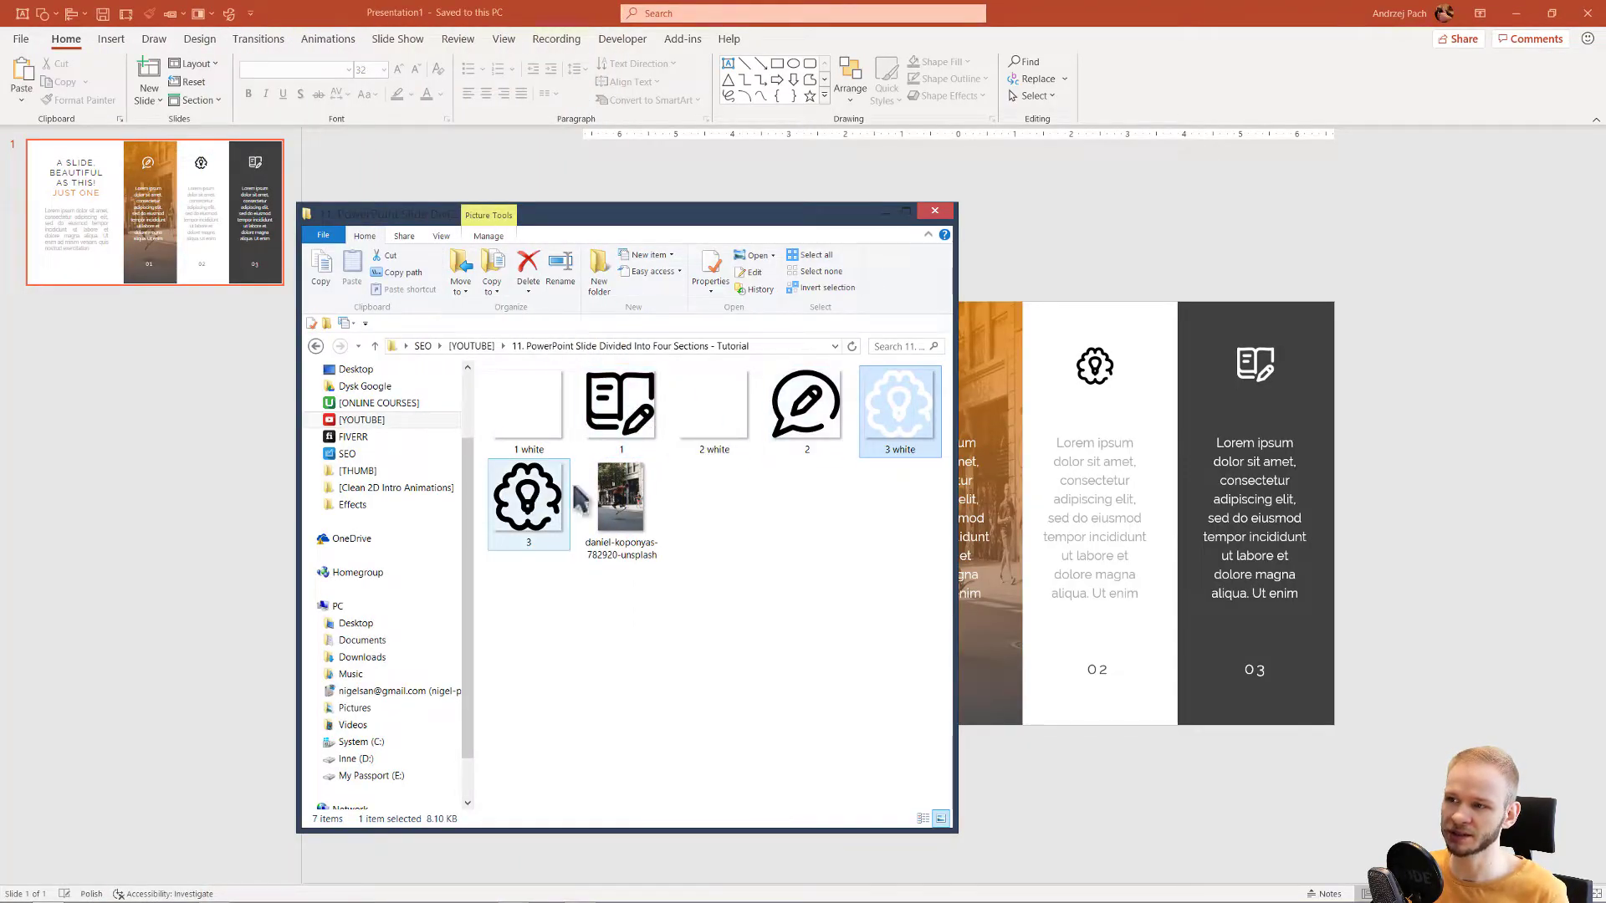
{"action": "left_click", "coordinate": [629, 506]}
{"action": "double_click", "coordinate": [629, 505]}
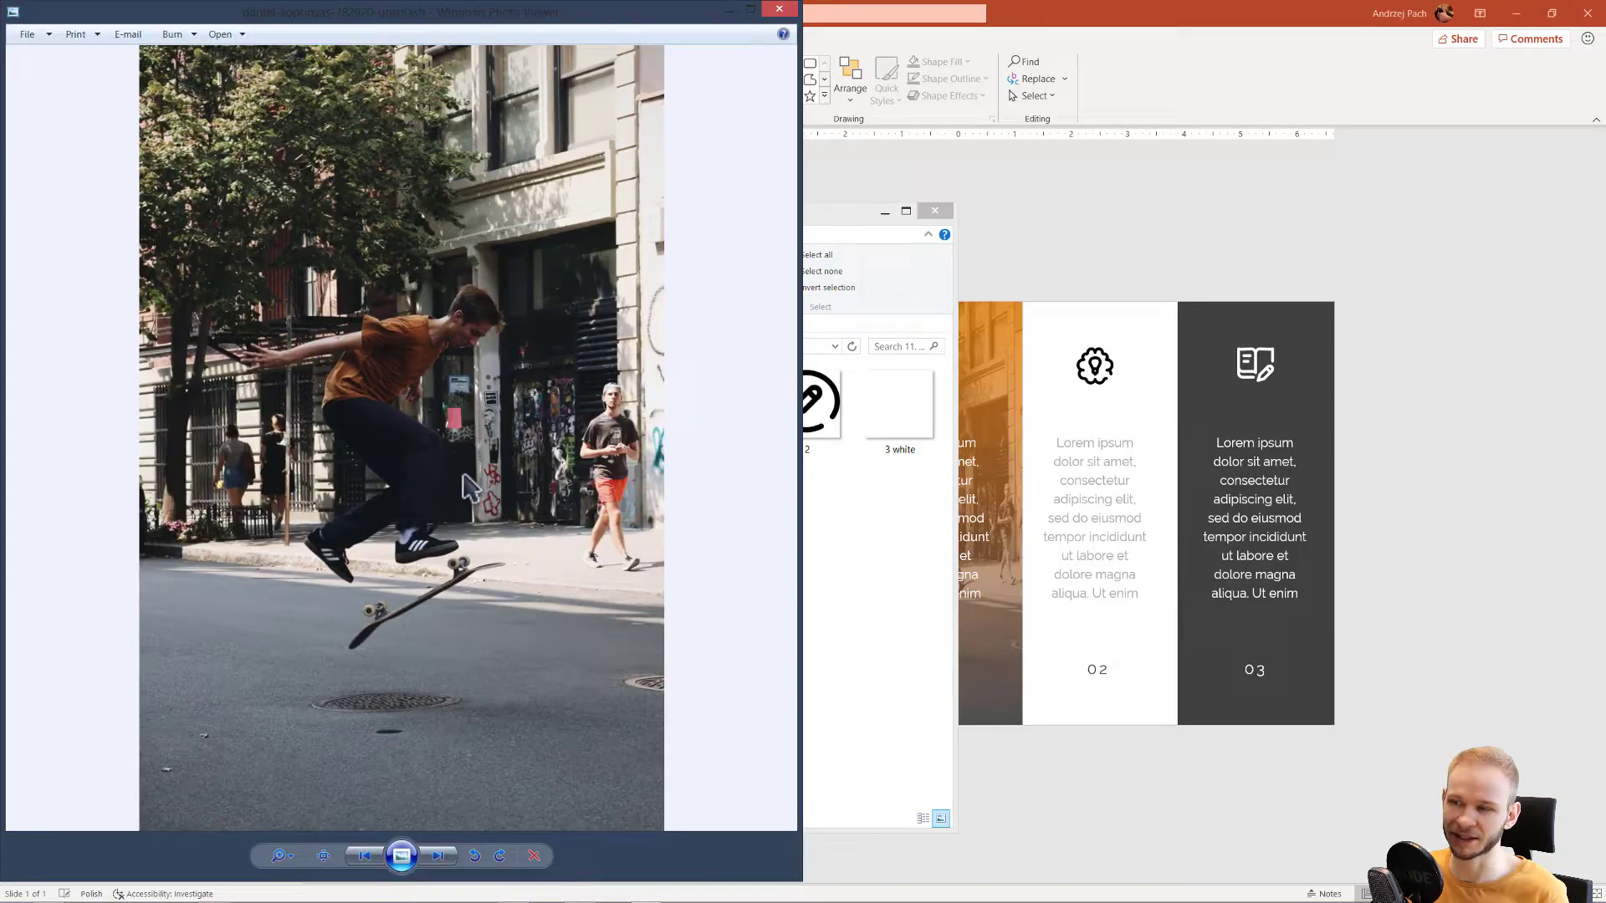
{"action": "left_click", "coordinate": [779, 8]}
Add a new second slide and delete its empty placeholders
{"action": "left_click", "coordinate": [764, 169]}
{"action": "right_click", "coordinate": [197, 374]}
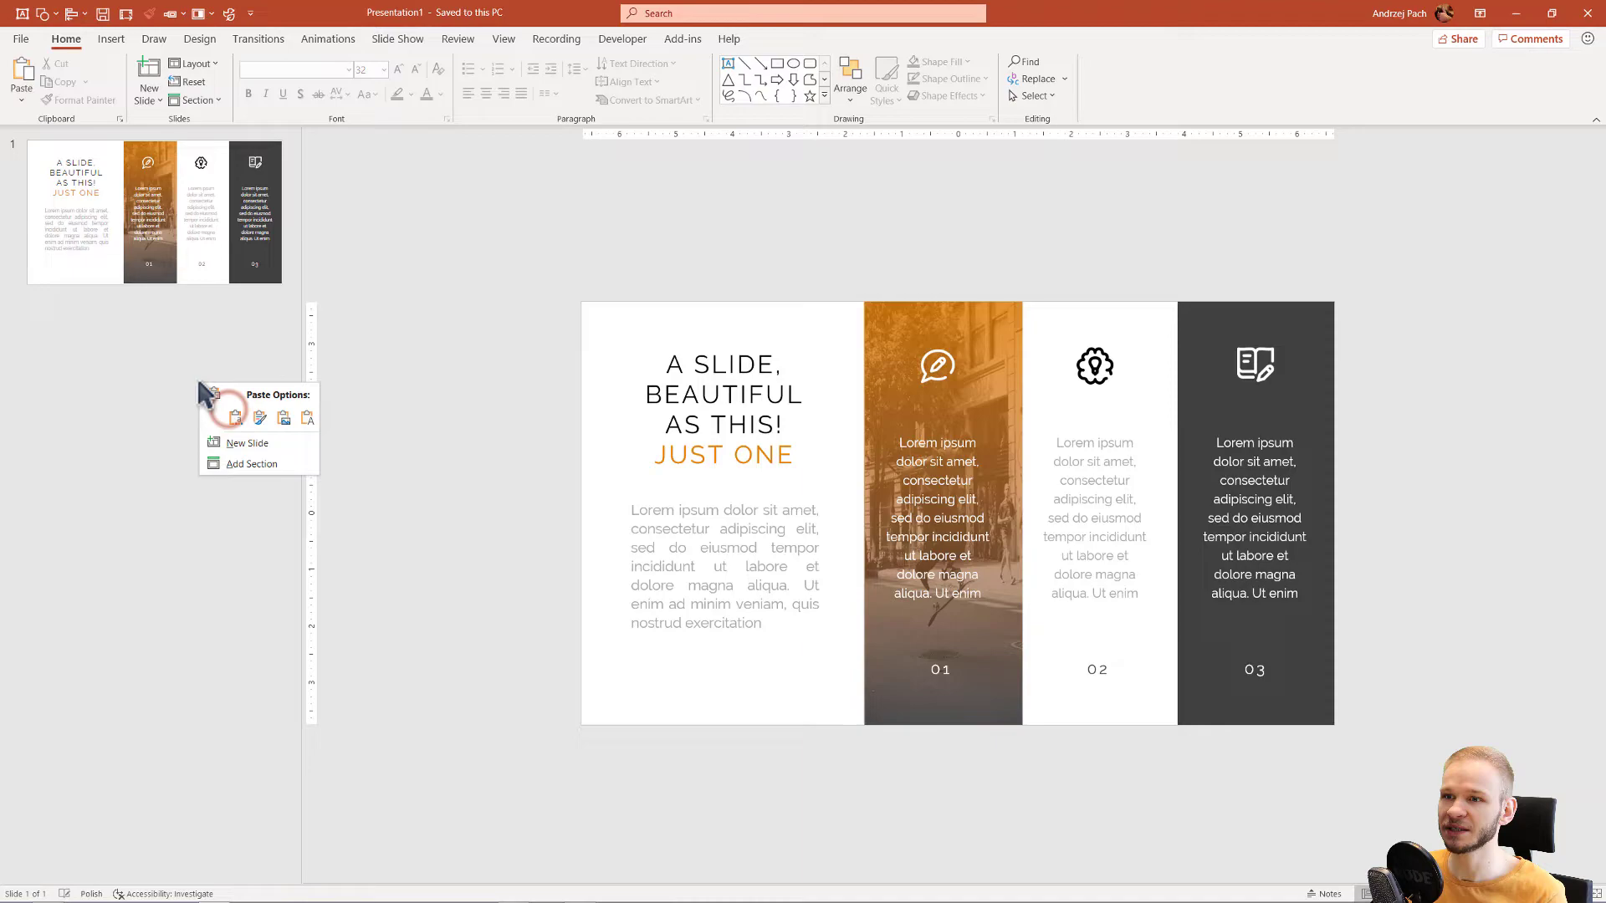
{"action": "left_click", "coordinate": [245, 436]}
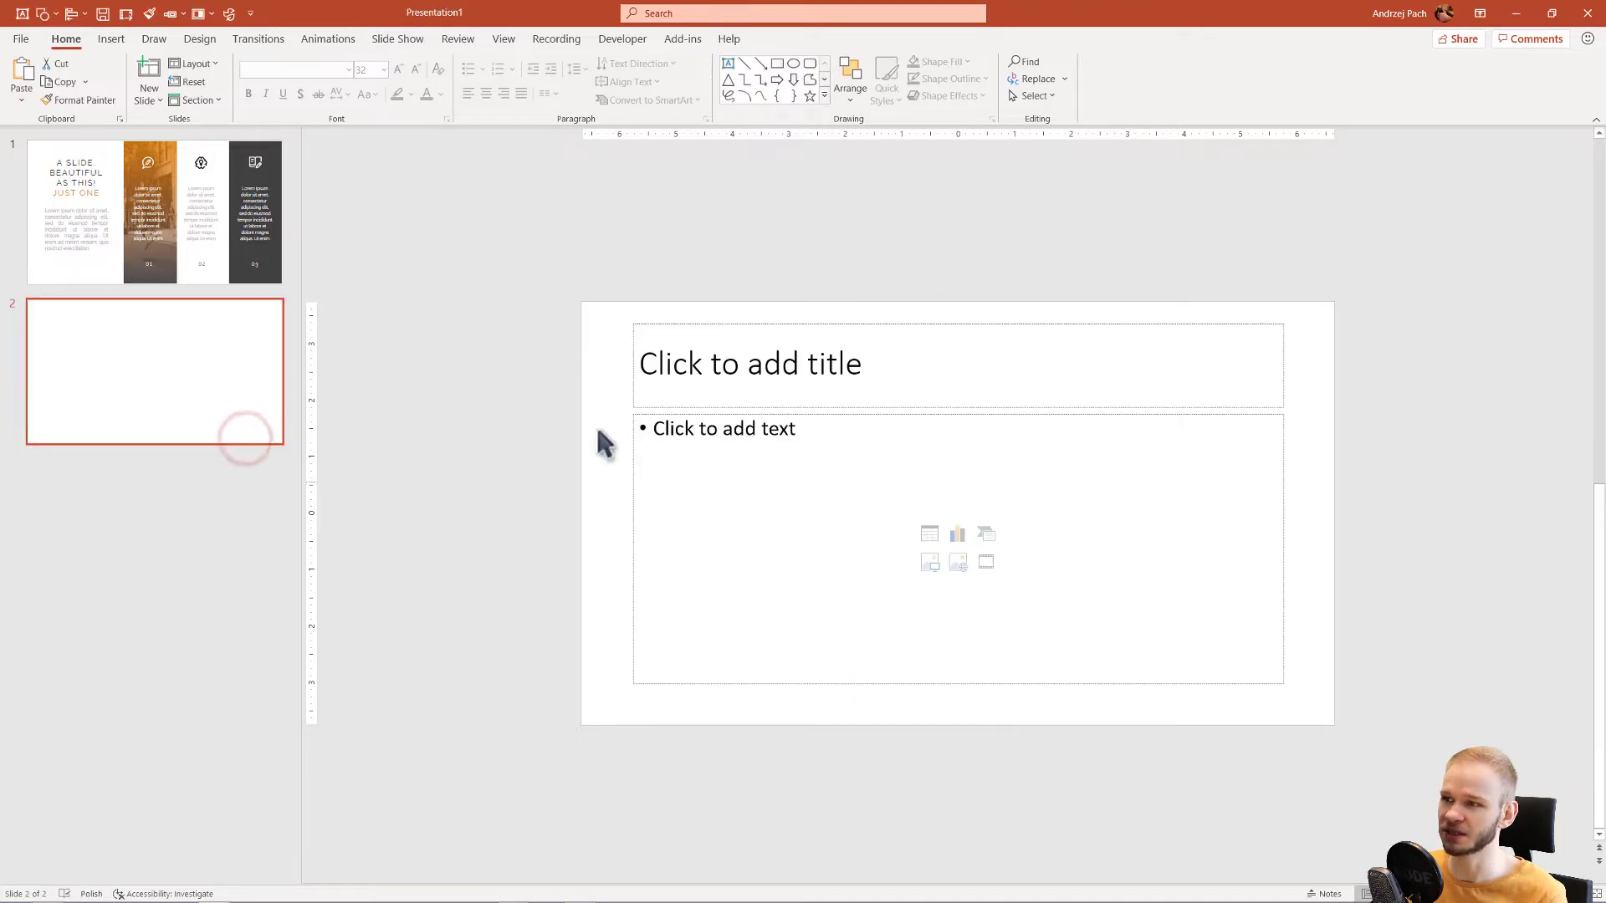
{"action": "left_click_drag", "start_coordinate": [563, 249], "coordinate": [1361, 765]}
{"action": "key", "text": "Delete"}
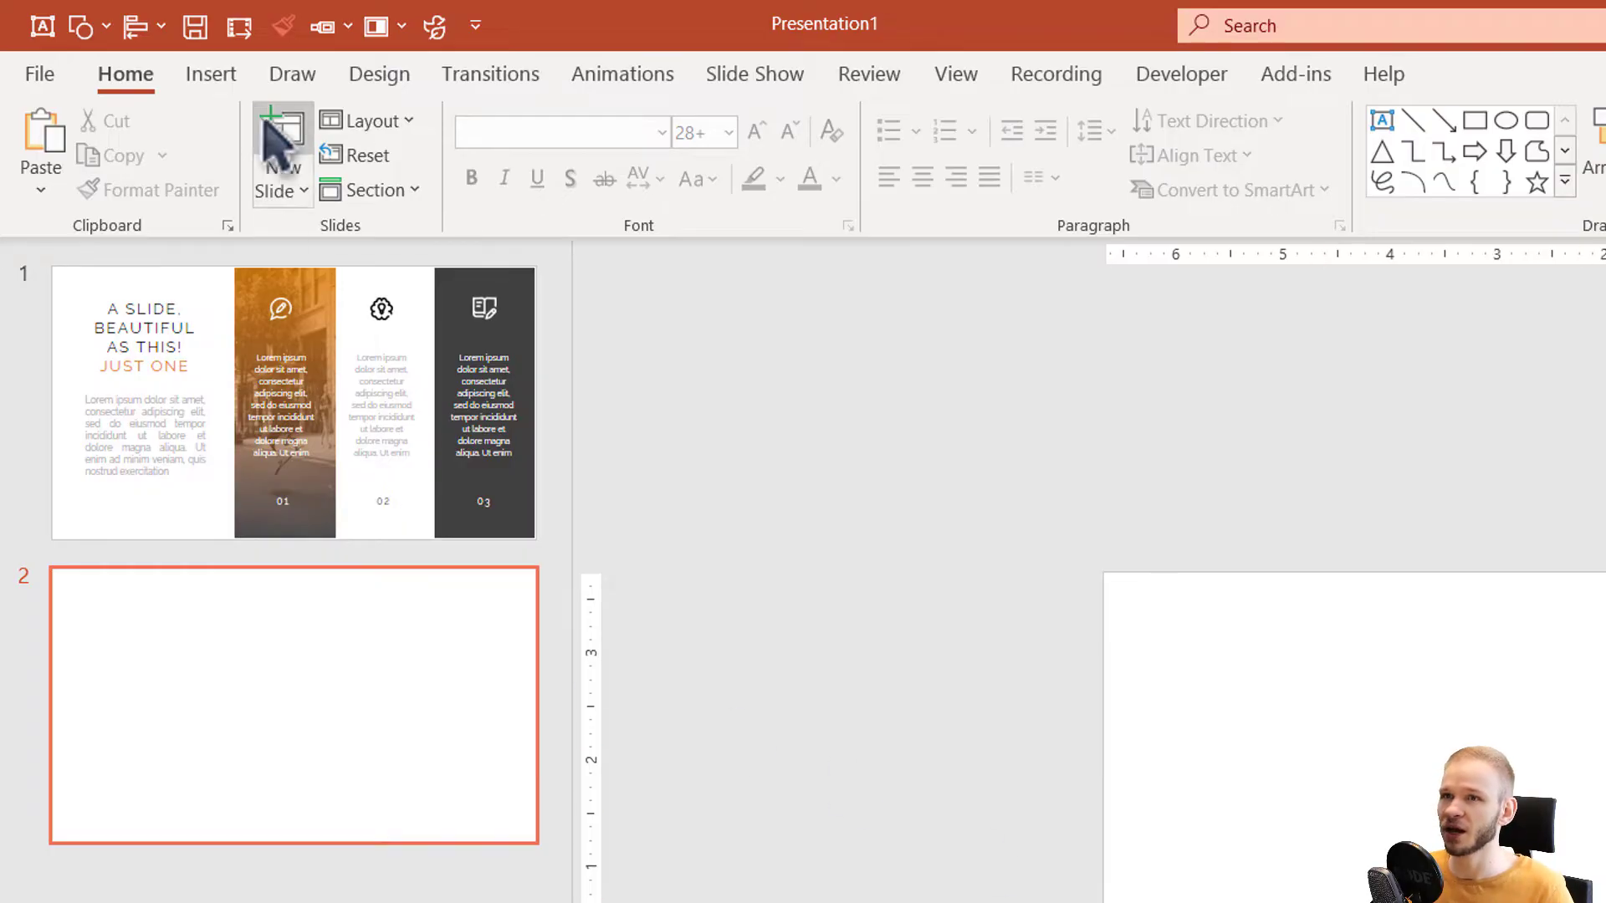
Paste the four-line title 'A SLIDE, BEAUTIFUL AS THIS! JUST ONE' into a top-left text box
{"action": "left_click", "coordinate": [216, 77]}
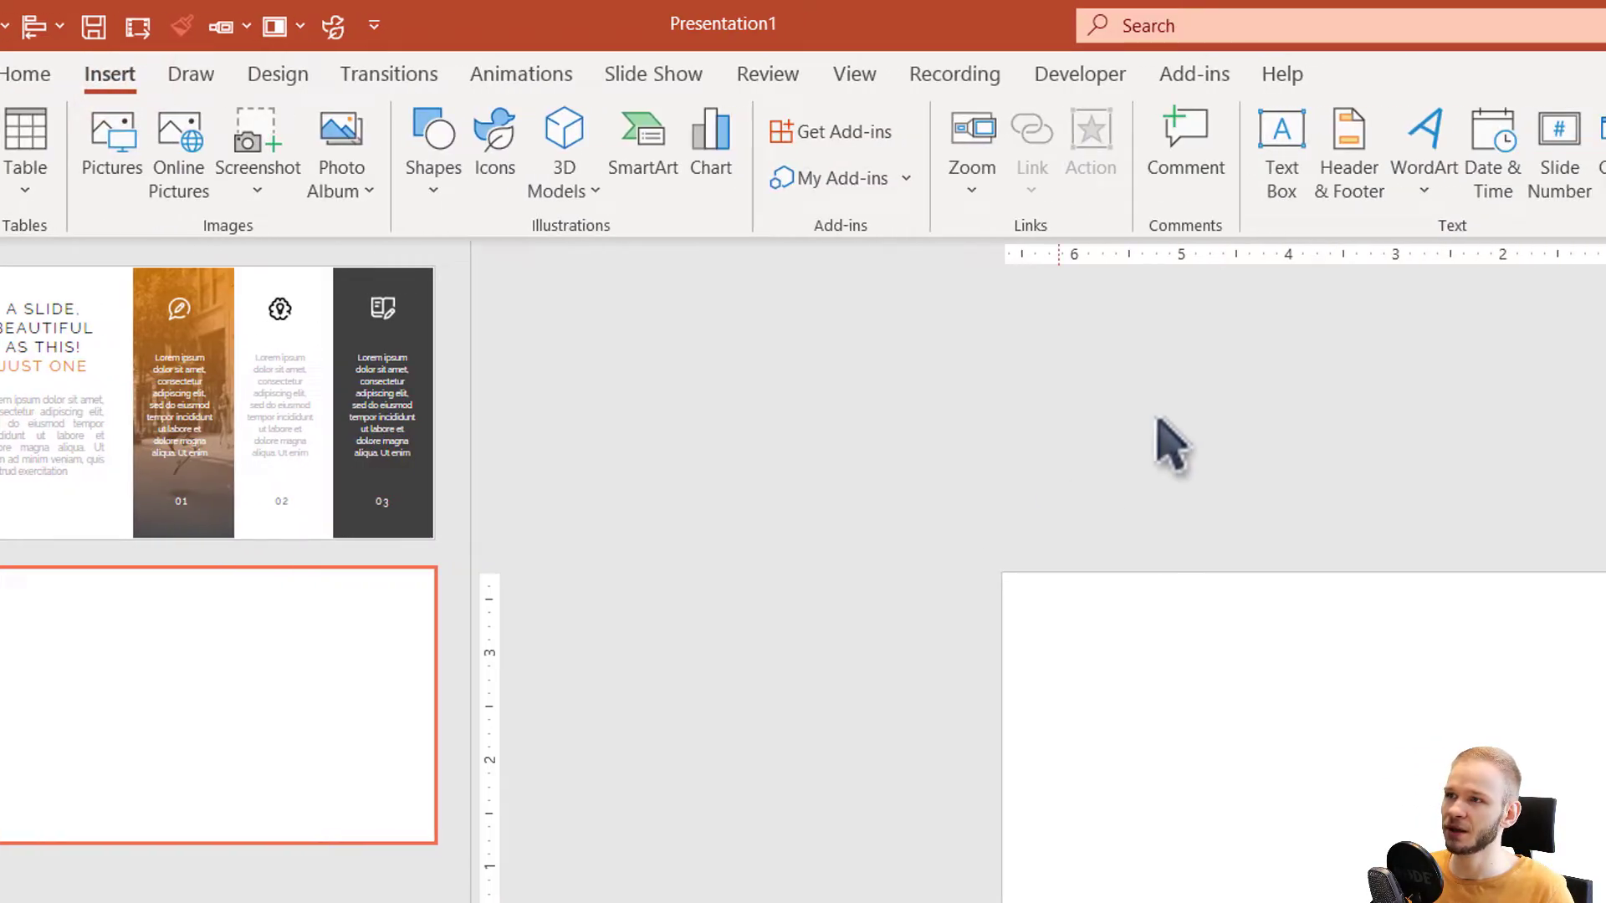
{"action": "left_click", "coordinate": [1383, 154]}
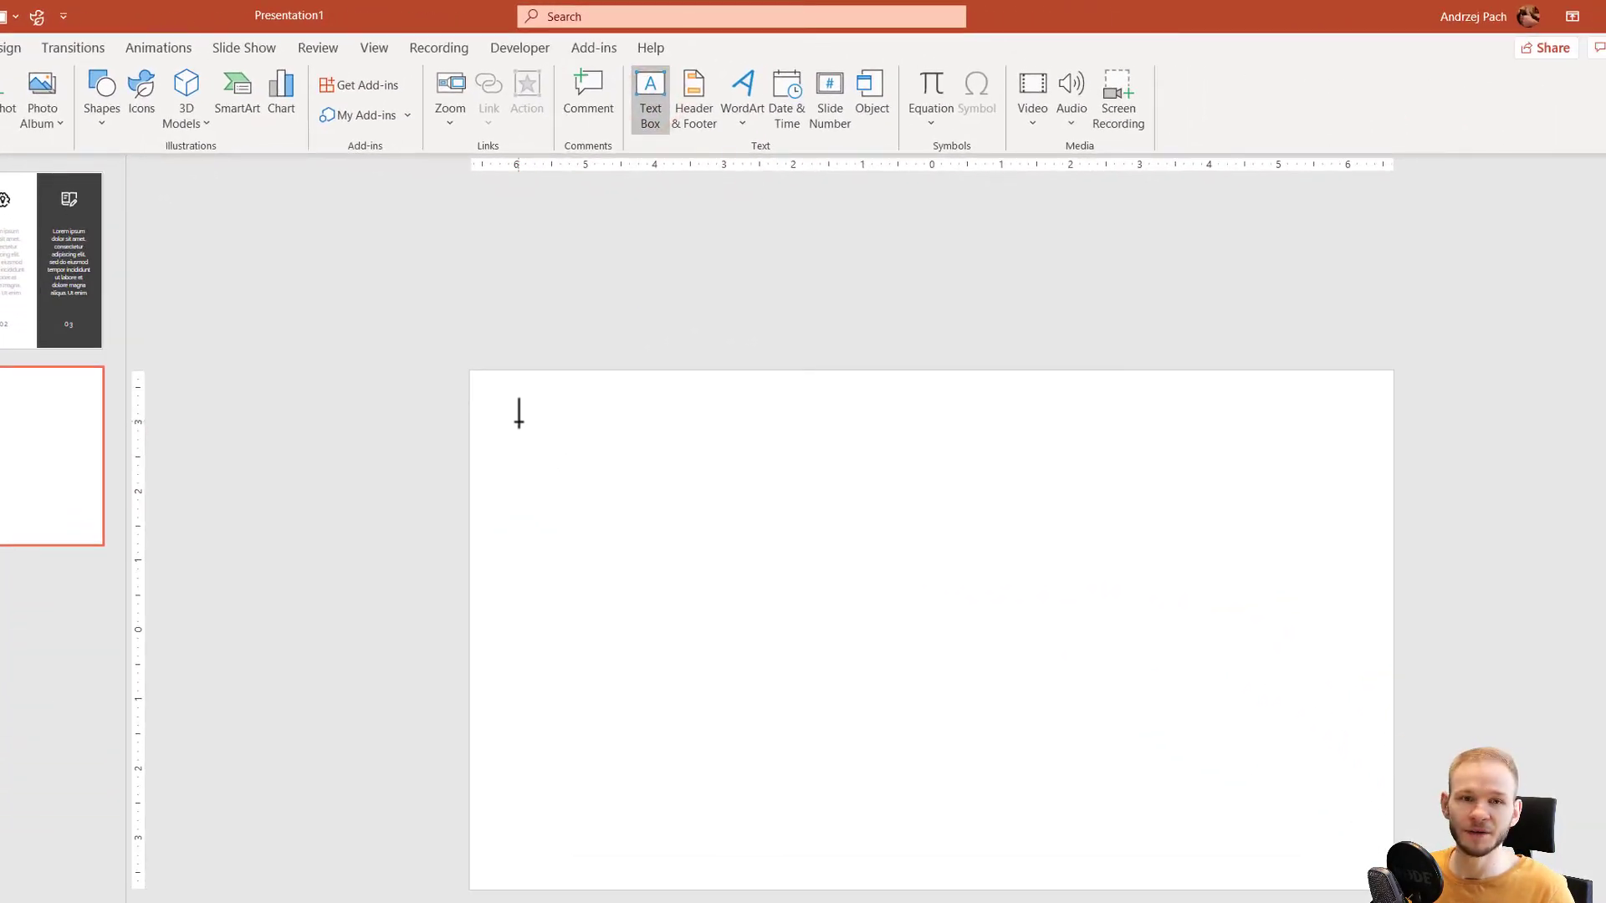
{"action": "left_click_drag", "start_coordinate": [534, 434], "coordinate": [765, 587]}
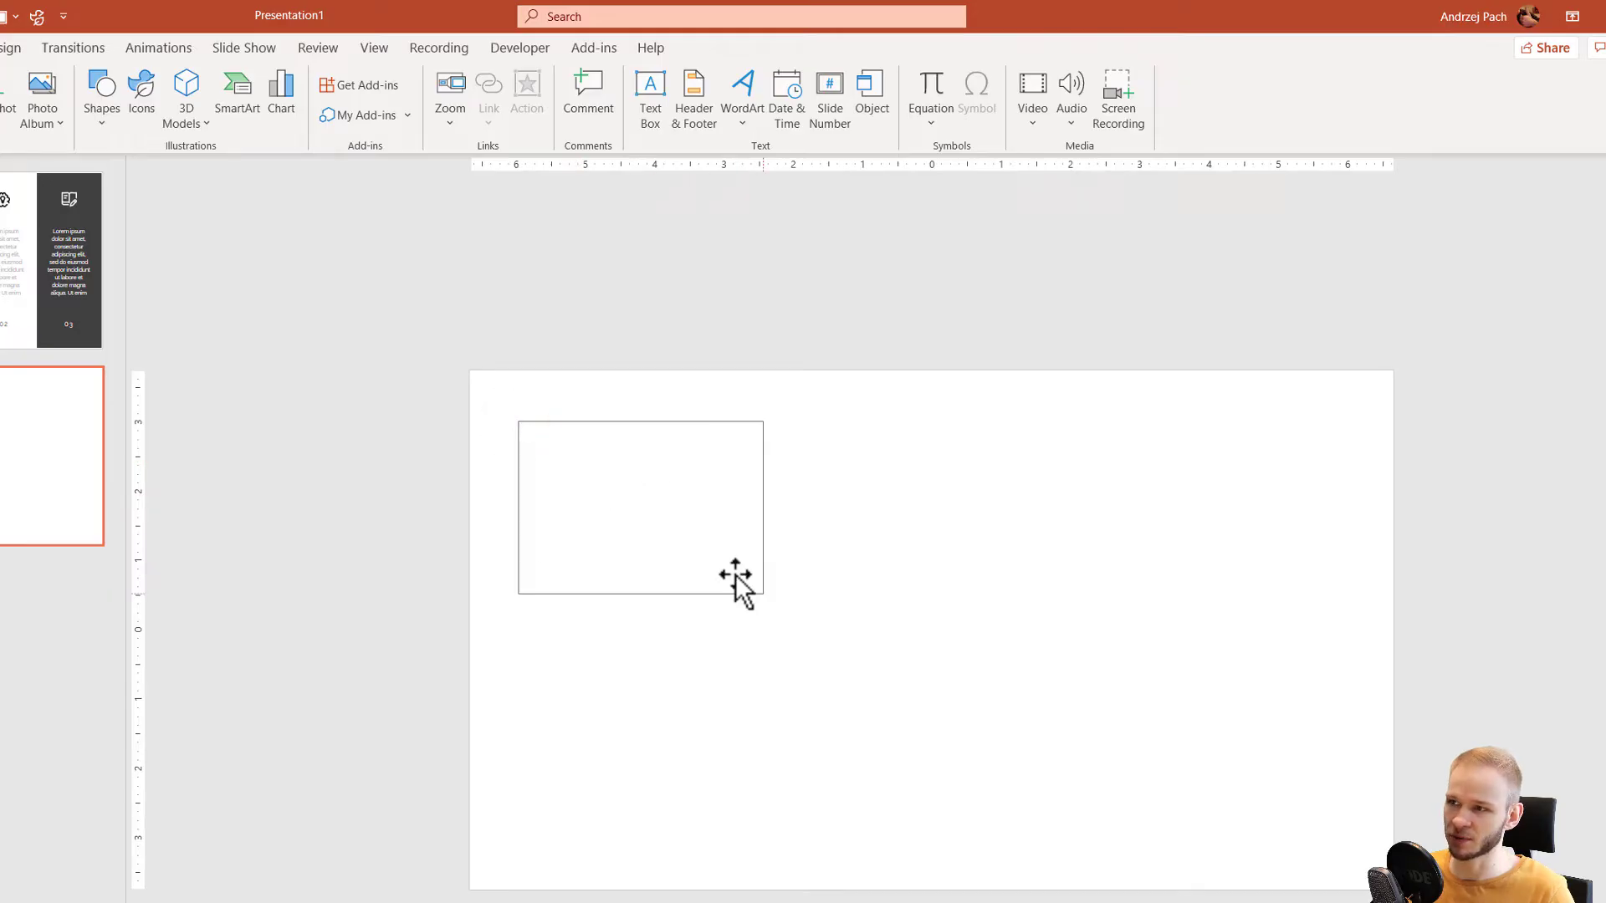
{"action": "type", "text": "A SLIDE, BEAUTIFUL AS THIS! JUST ONE"}
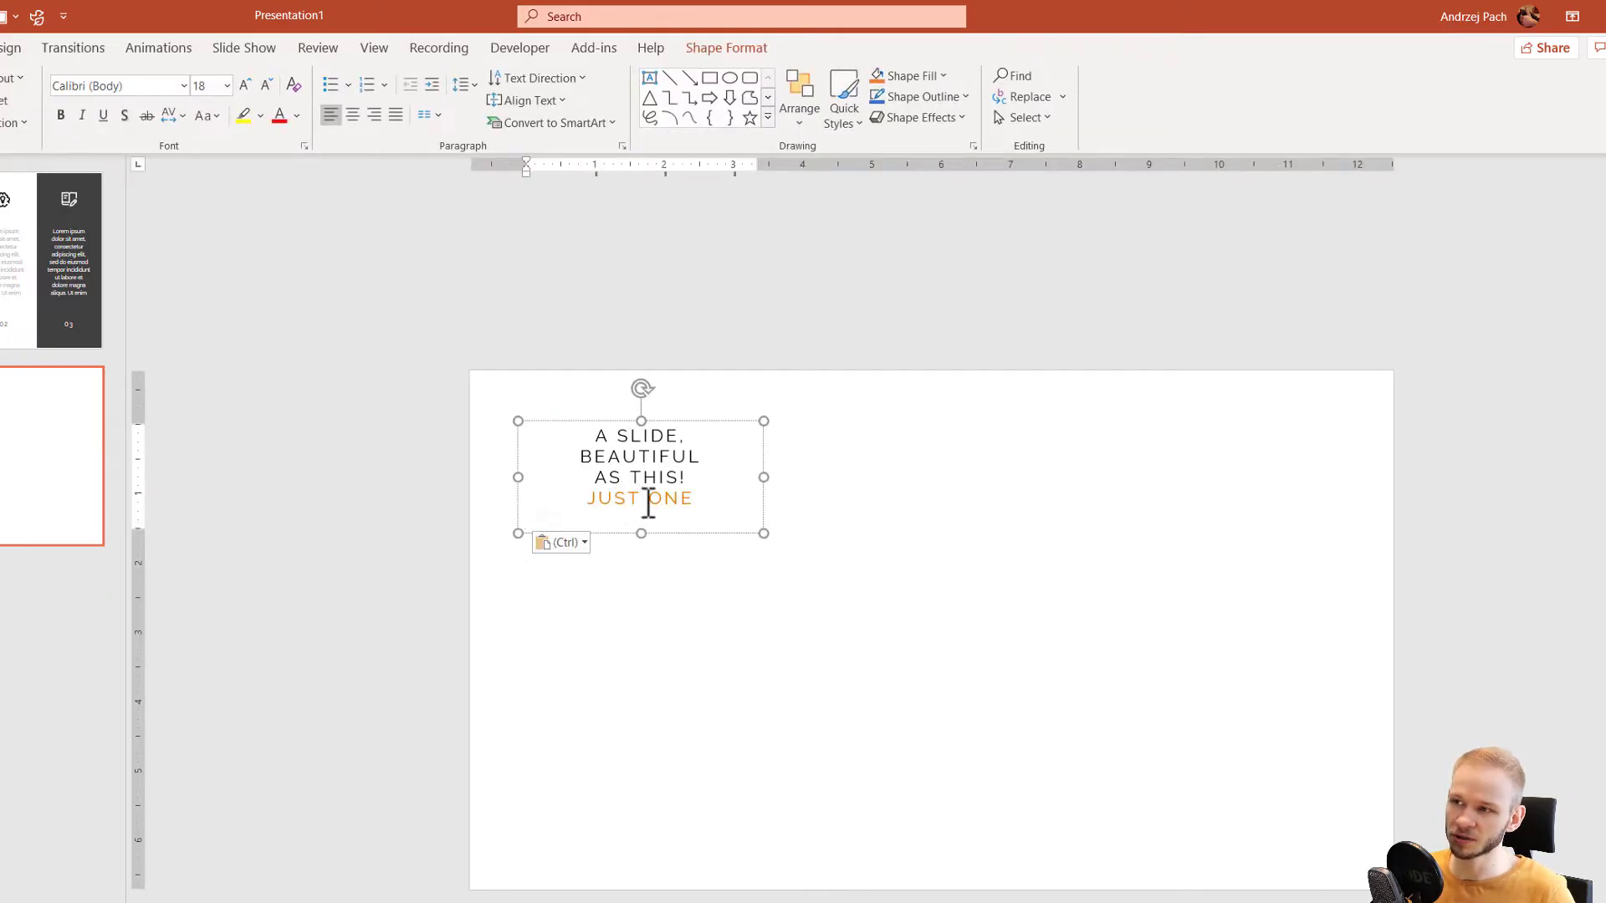
{"action": "key", "text": "BackSpace"}
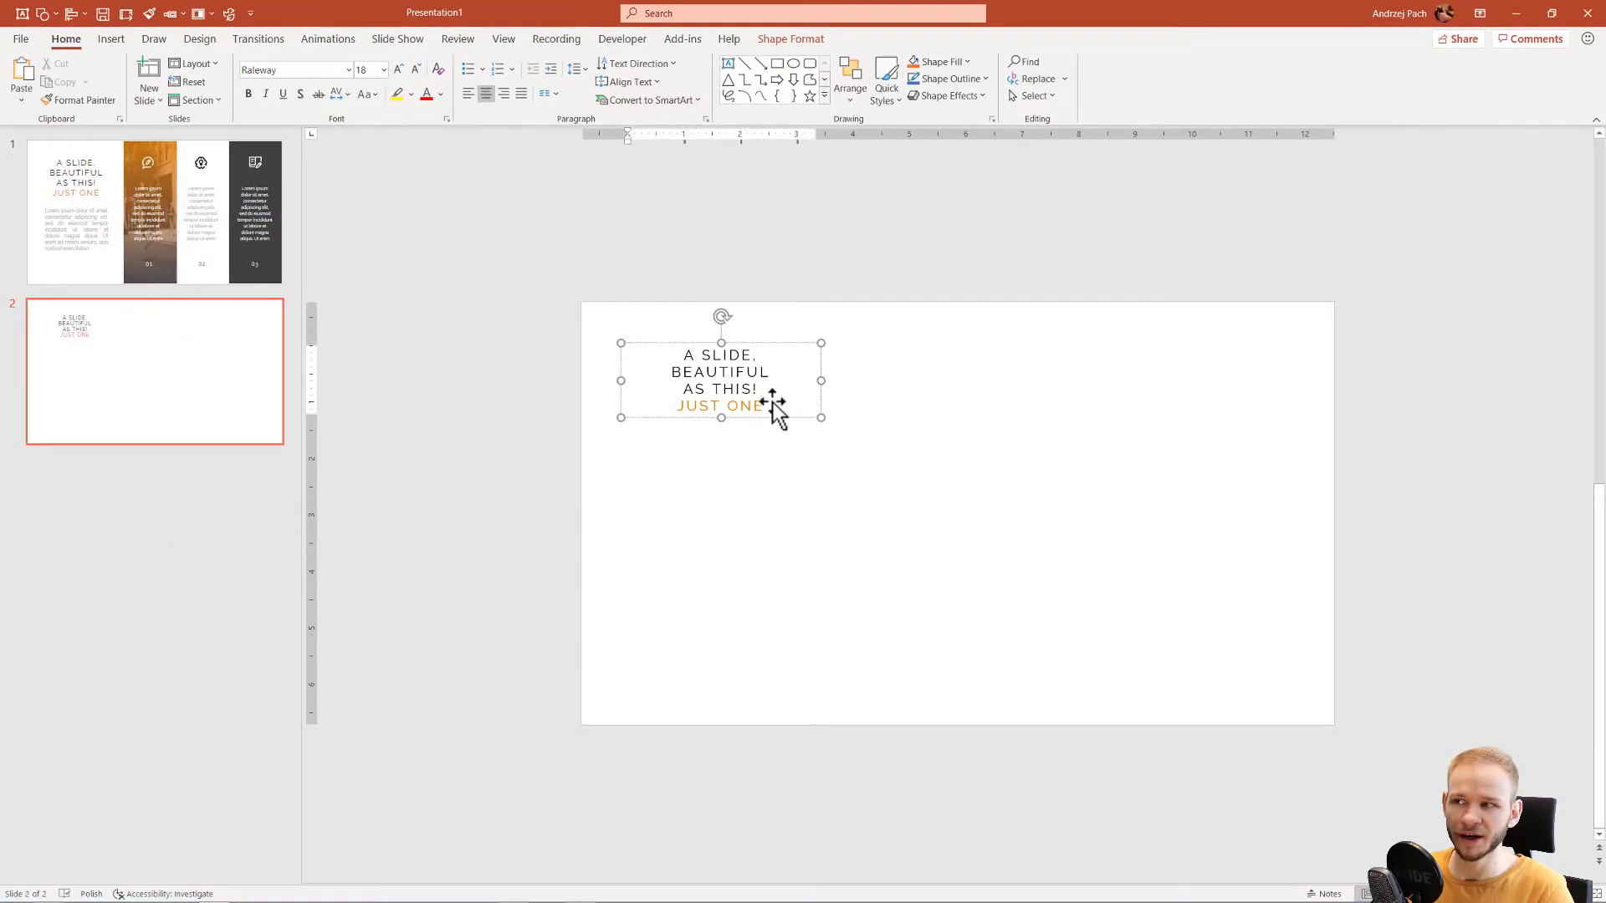
{"action": "left_click", "coordinate": [773, 405]}
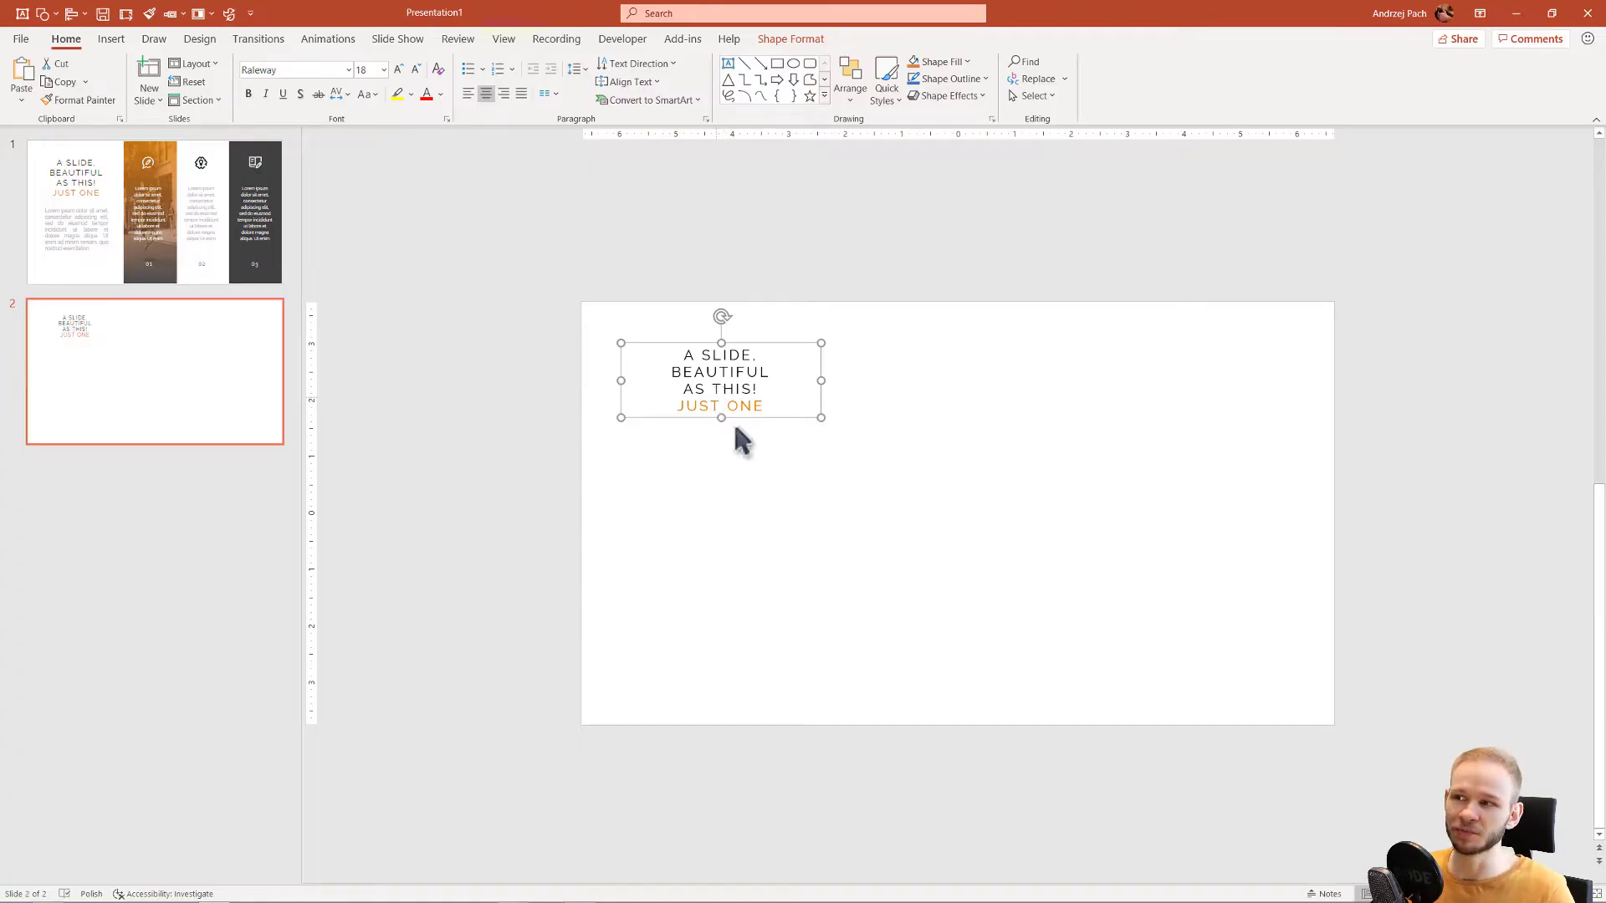
{"action": "left_click_drag", "start_coordinate": [692, 351], "coordinate": [777, 421]}
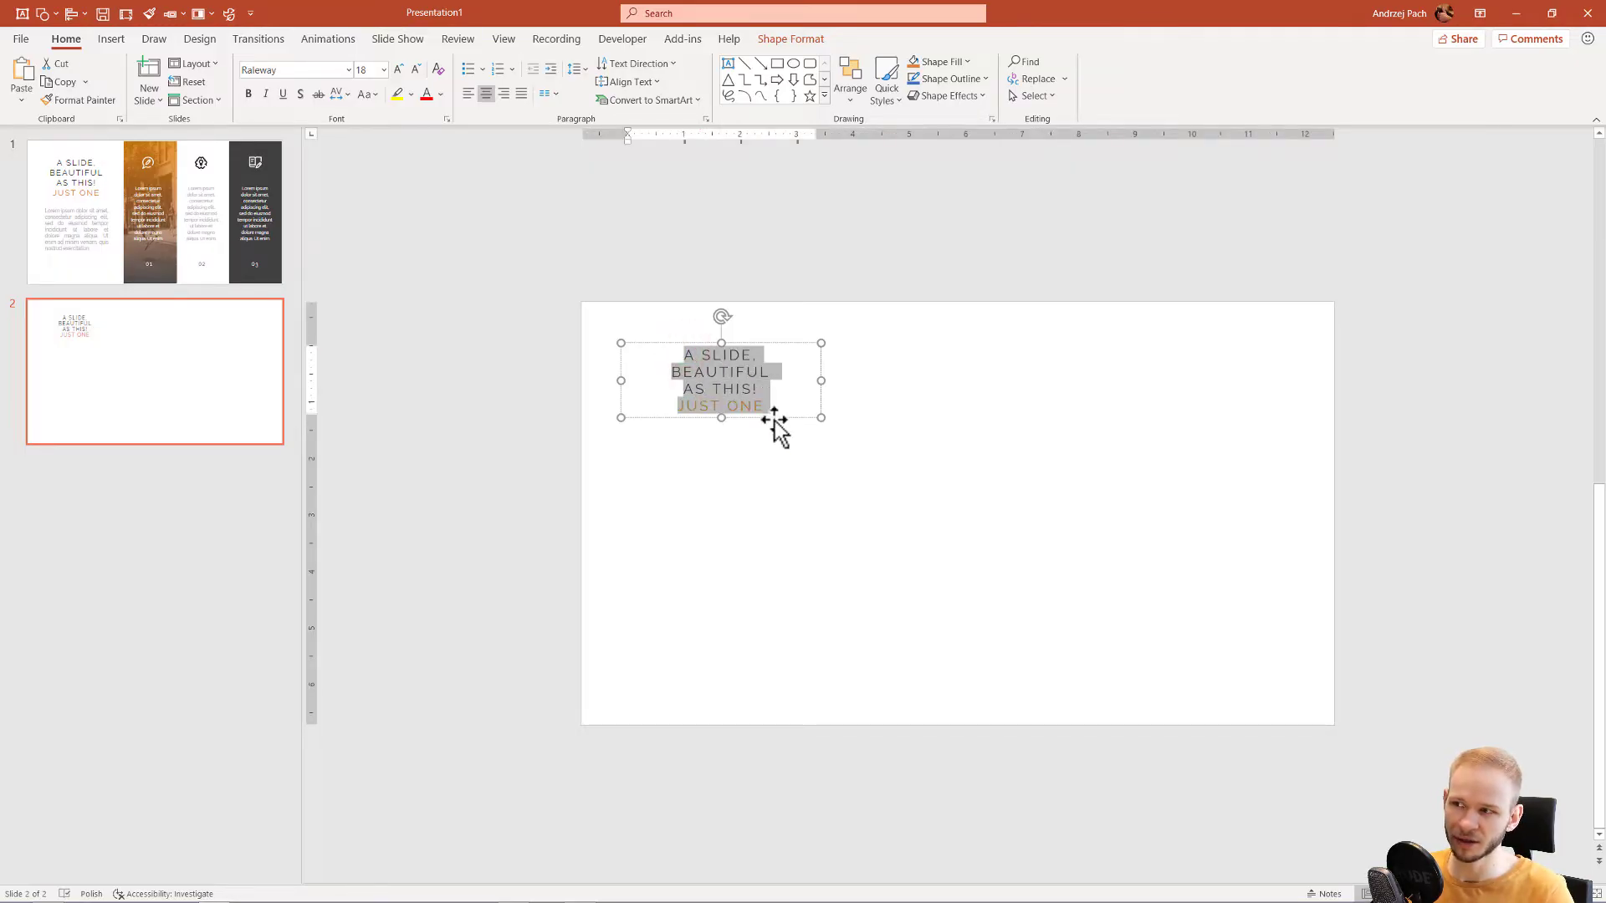
{"action": "left_click_drag", "start_coordinate": [677, 407], "coordinate": [765, 416]}
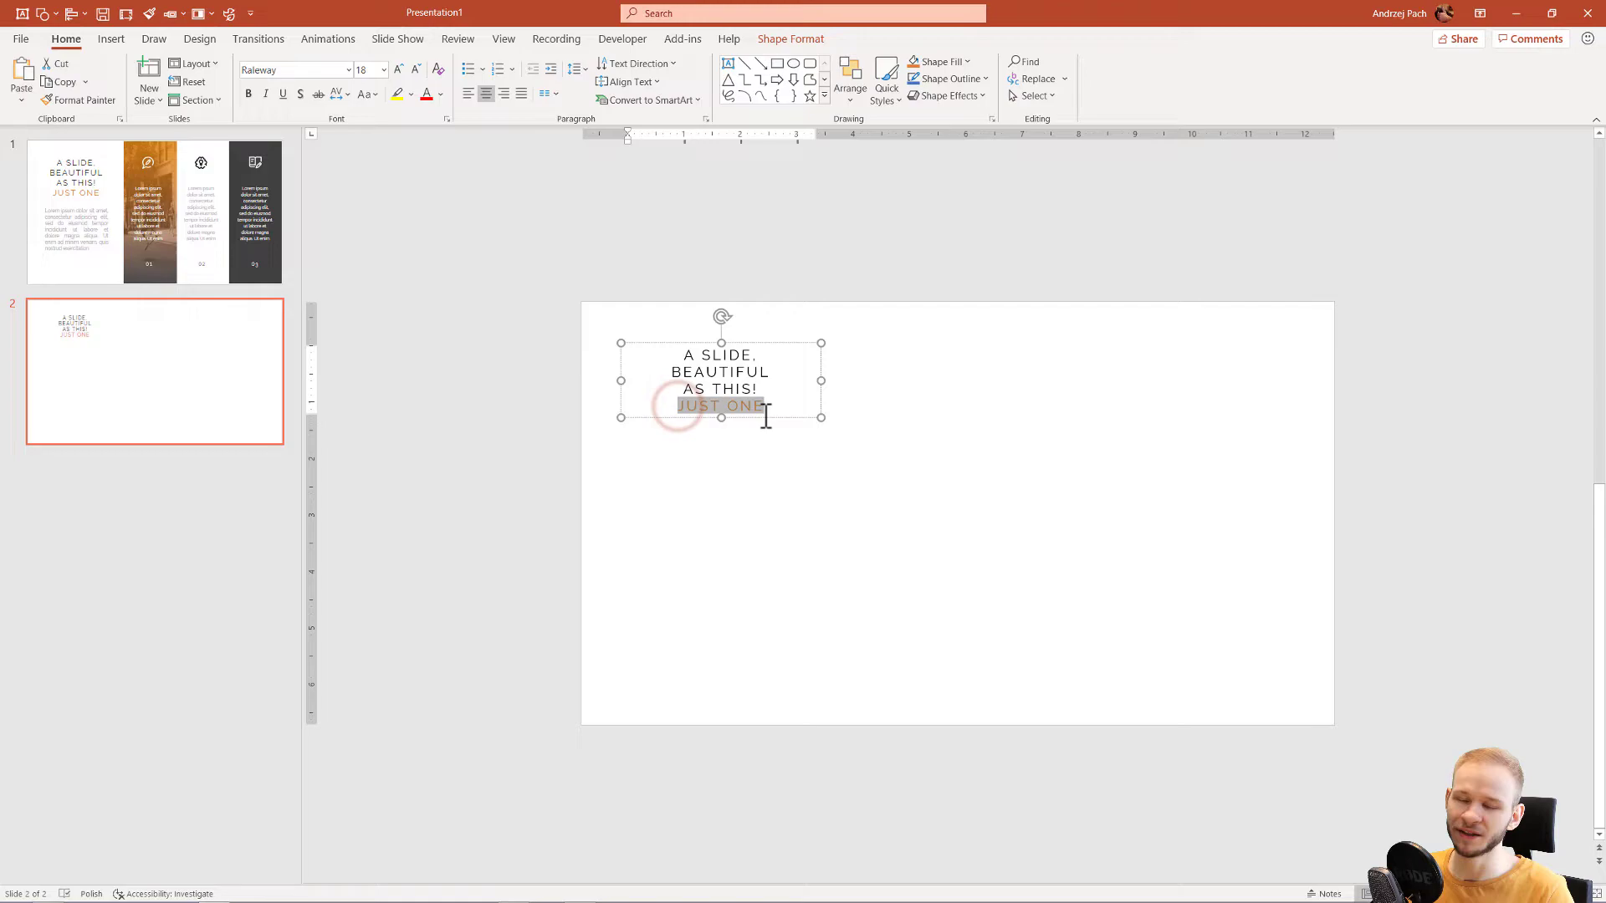
{"action": "left_click", "coordinate": [756, 417]}
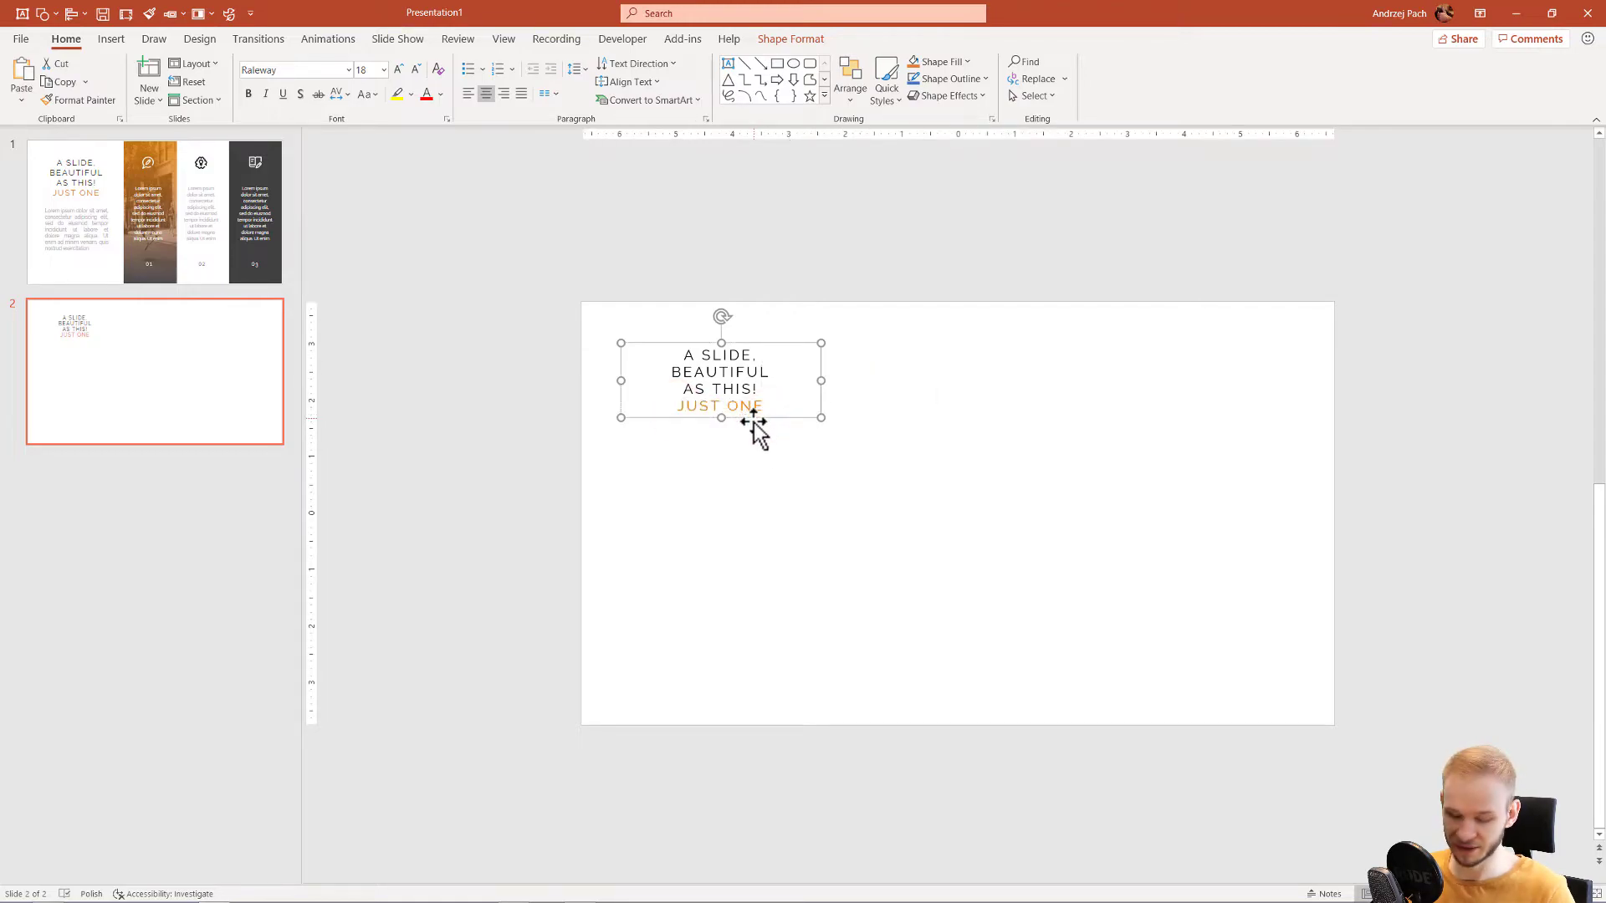
{"action": "left_click", "coordinate": [729, 478]}
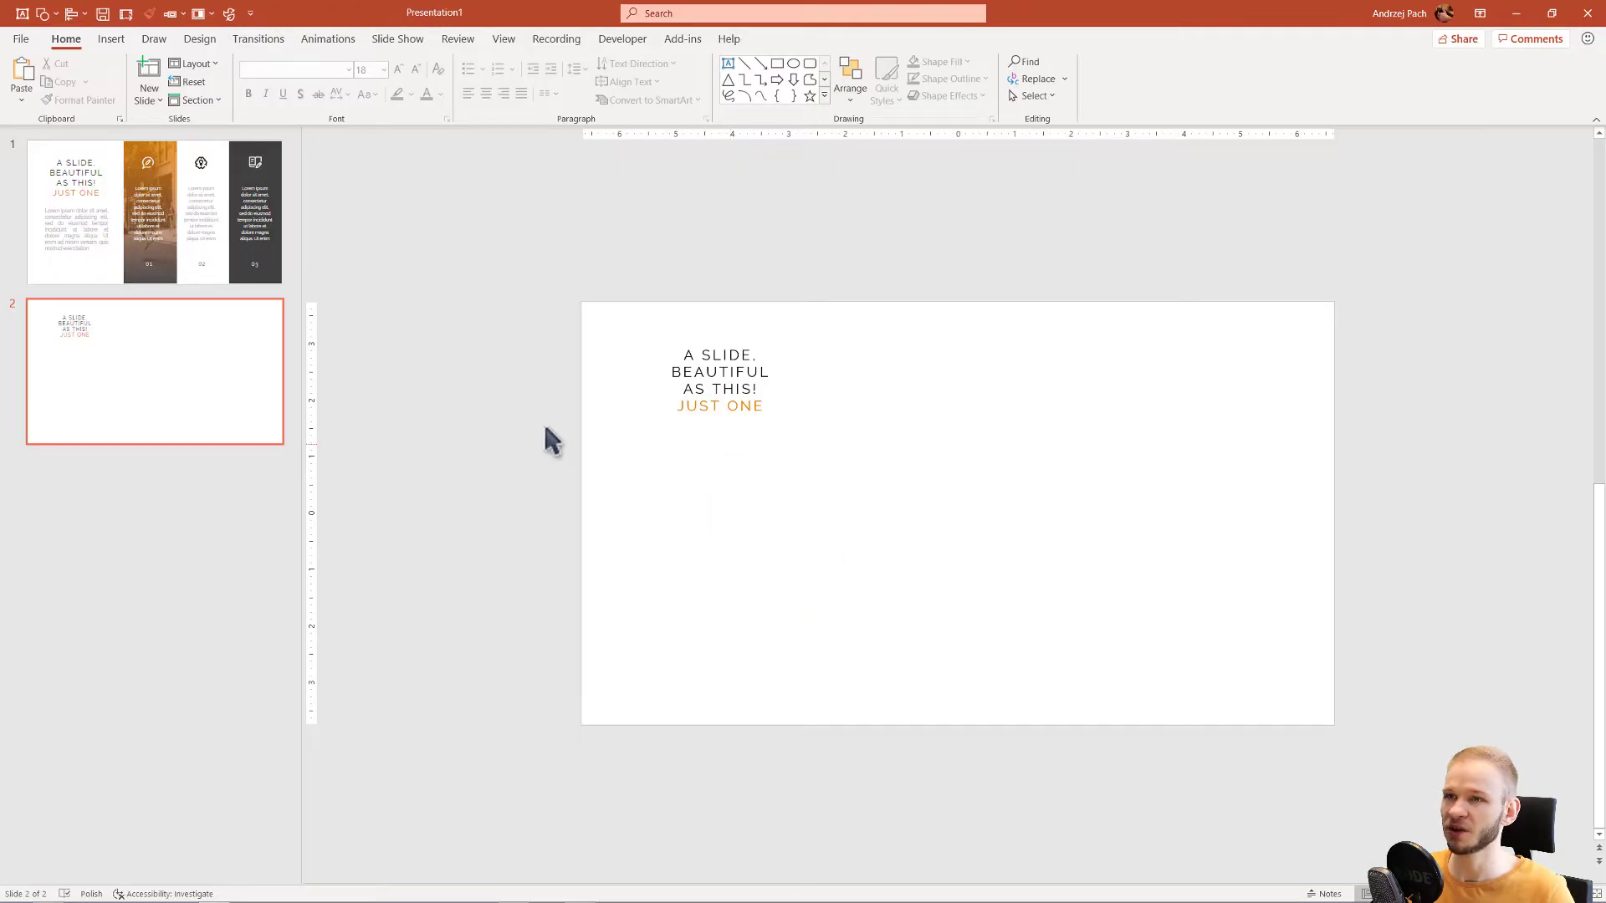
Add a text box under the title holding the Lorem ipsum paragraph copied from slide 1
{"action": "left_click", "coordinate": [111, 38]}
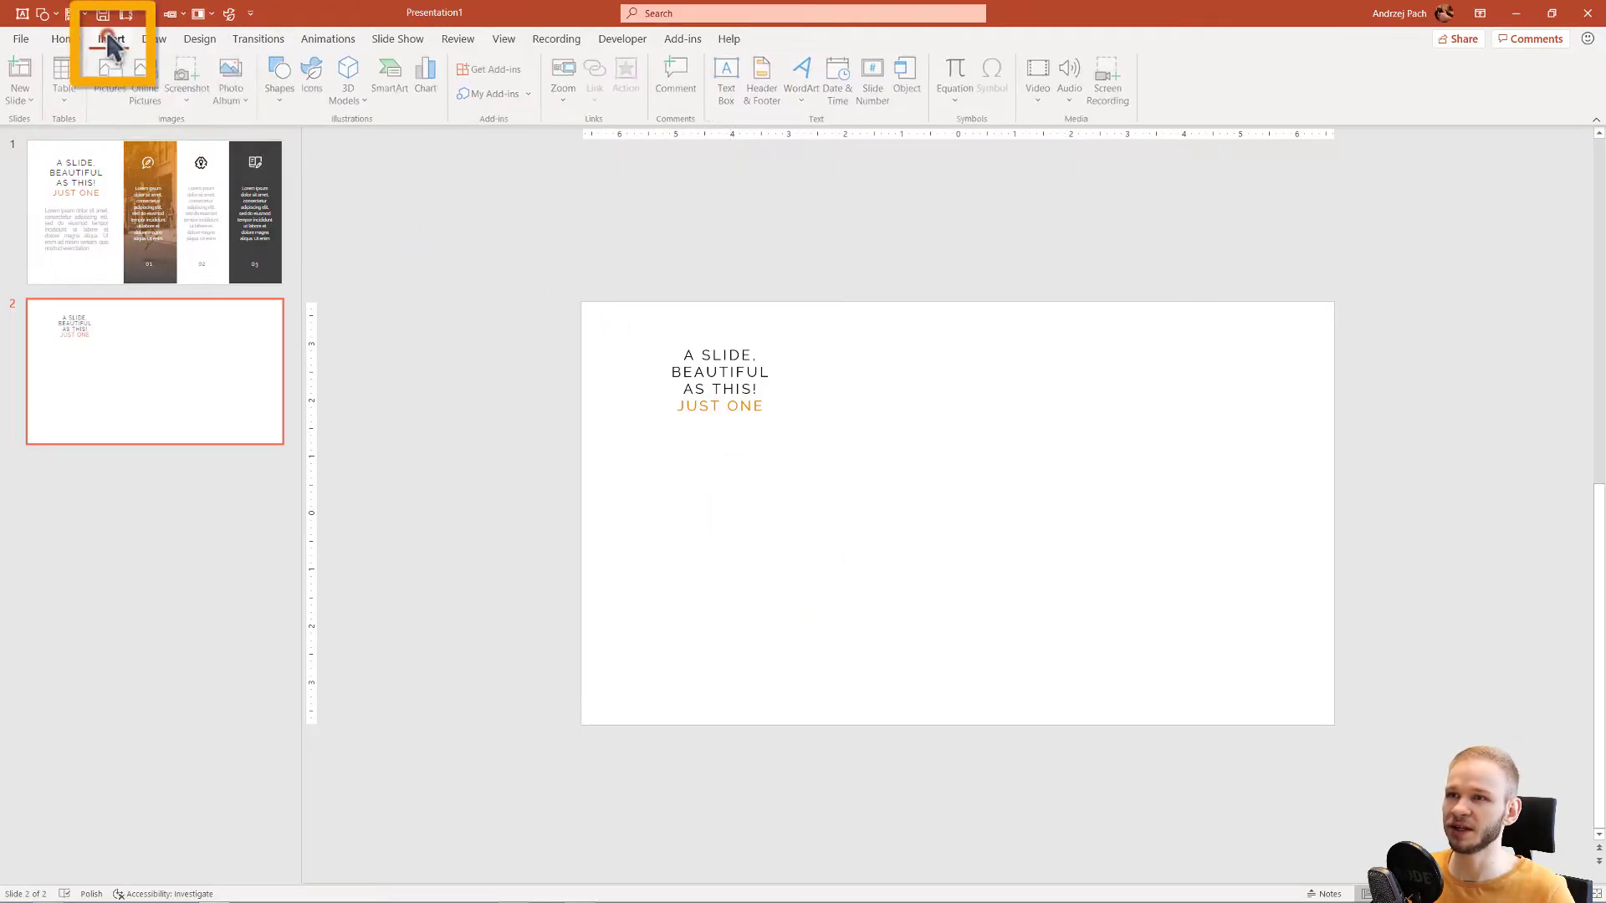
{"action": "left_click", "coordinate": [736, 71]}
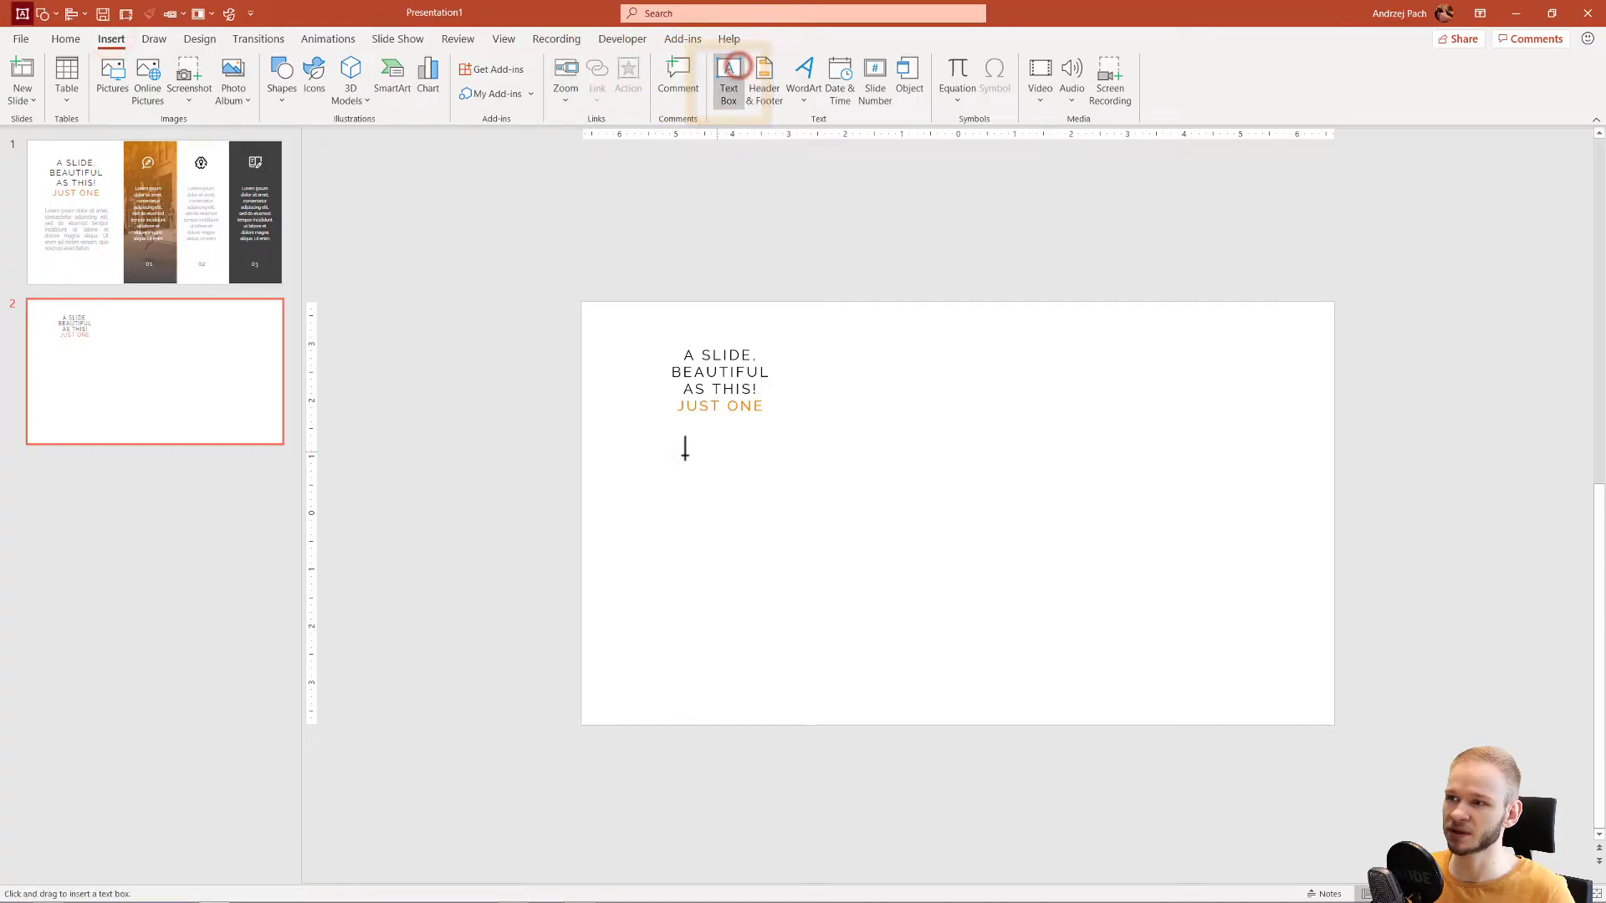
{"action": "left_click_drag", "start_coordinate": [645, 448], "coordinate": [830, 672]}
{"action": "type", "text": "qweqwewqeqwe"}
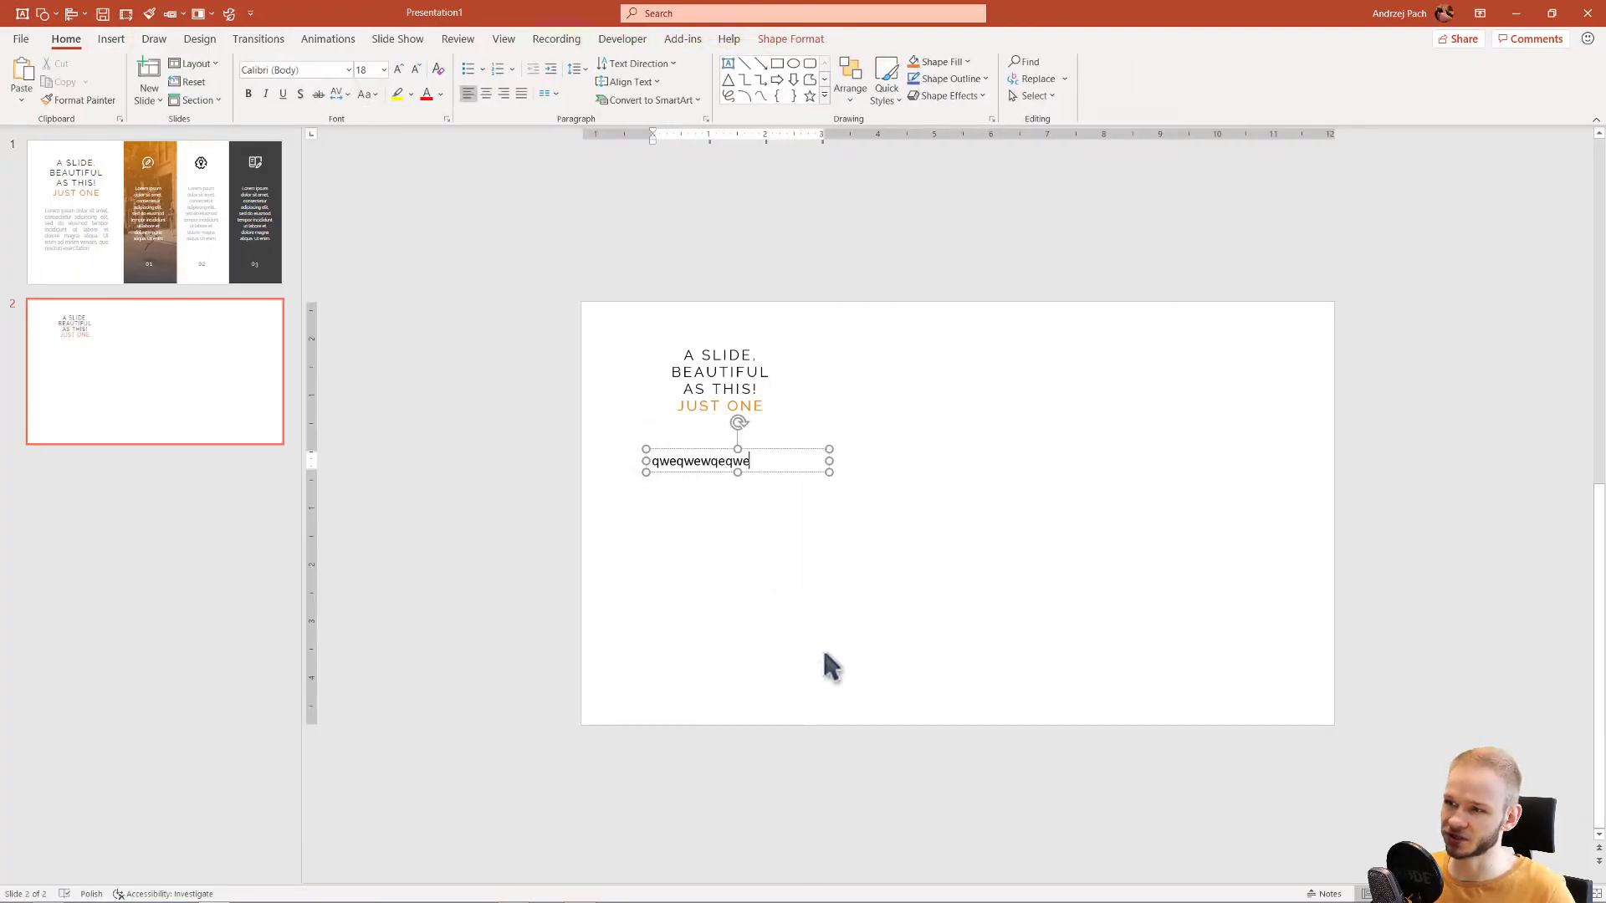
{"action": "left_click", "coordinate": [70, 204]}
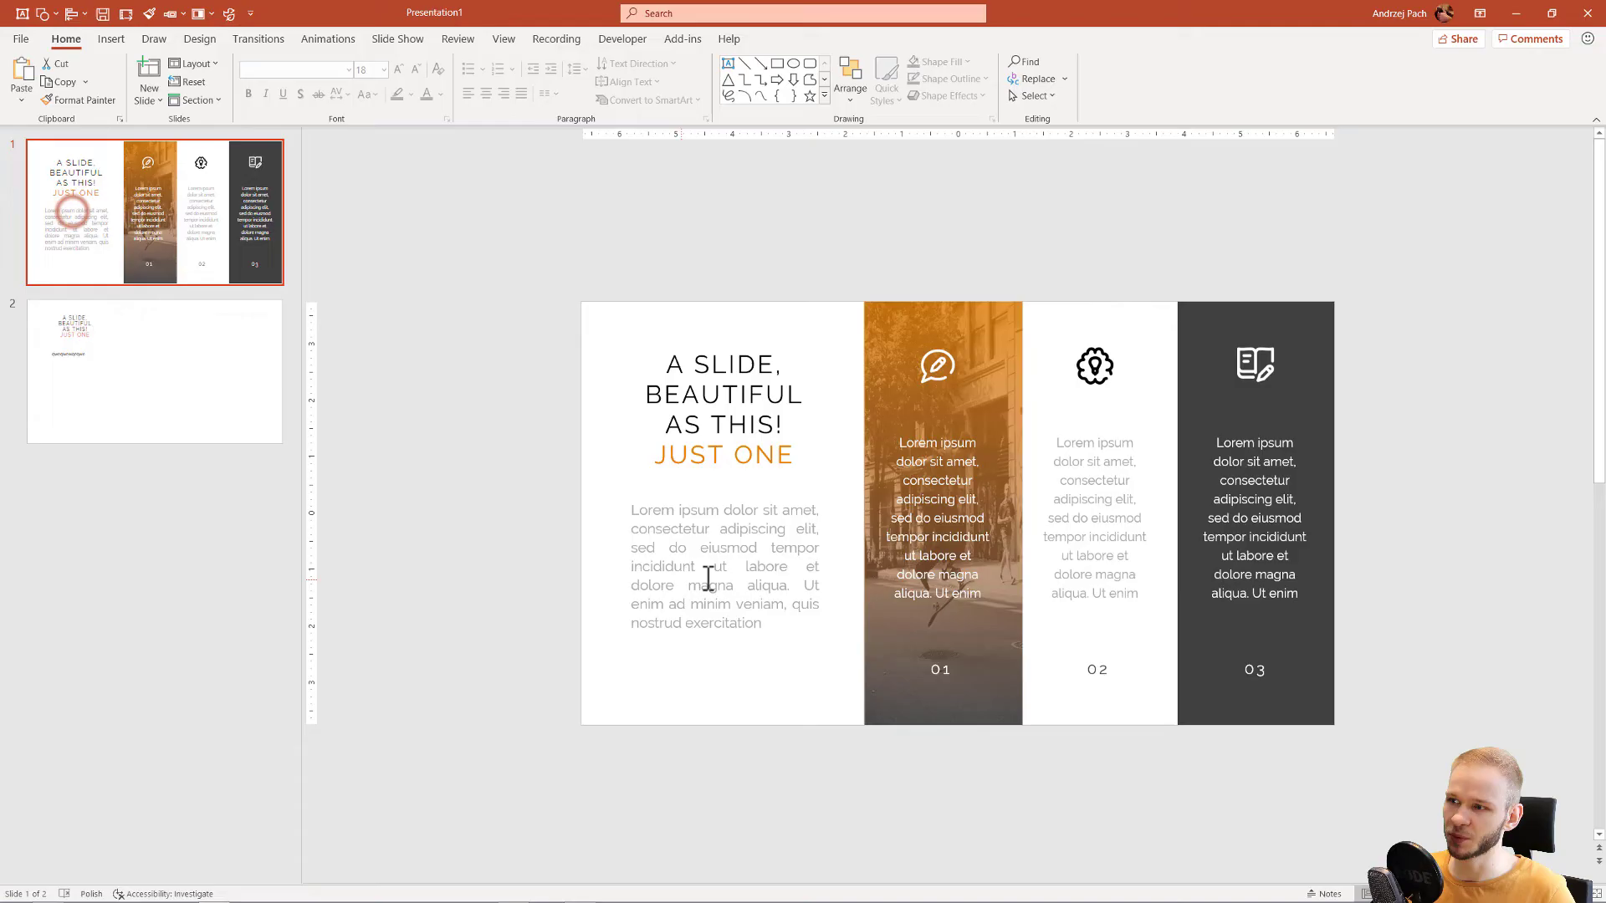
{"action": "left_click", "coordinate": [716, 548]}
{"action": "key", "text": "ctrl+a"}
{"action": "key", "text": "ctrl+c"}
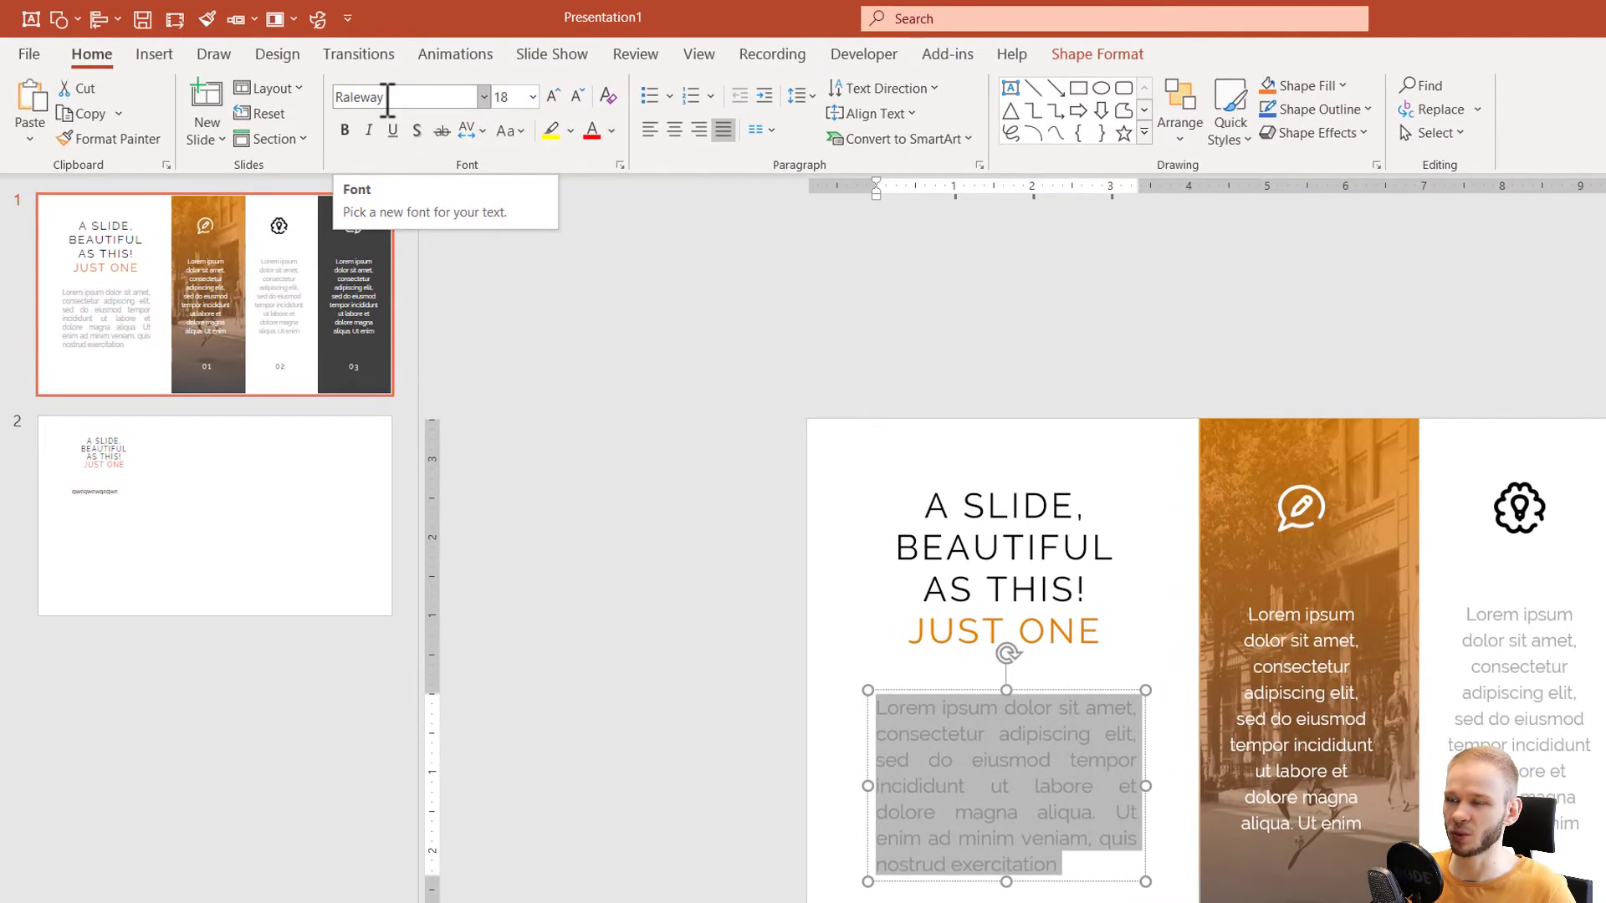
{"action": "left_click", "coordinate": [266, 509]}
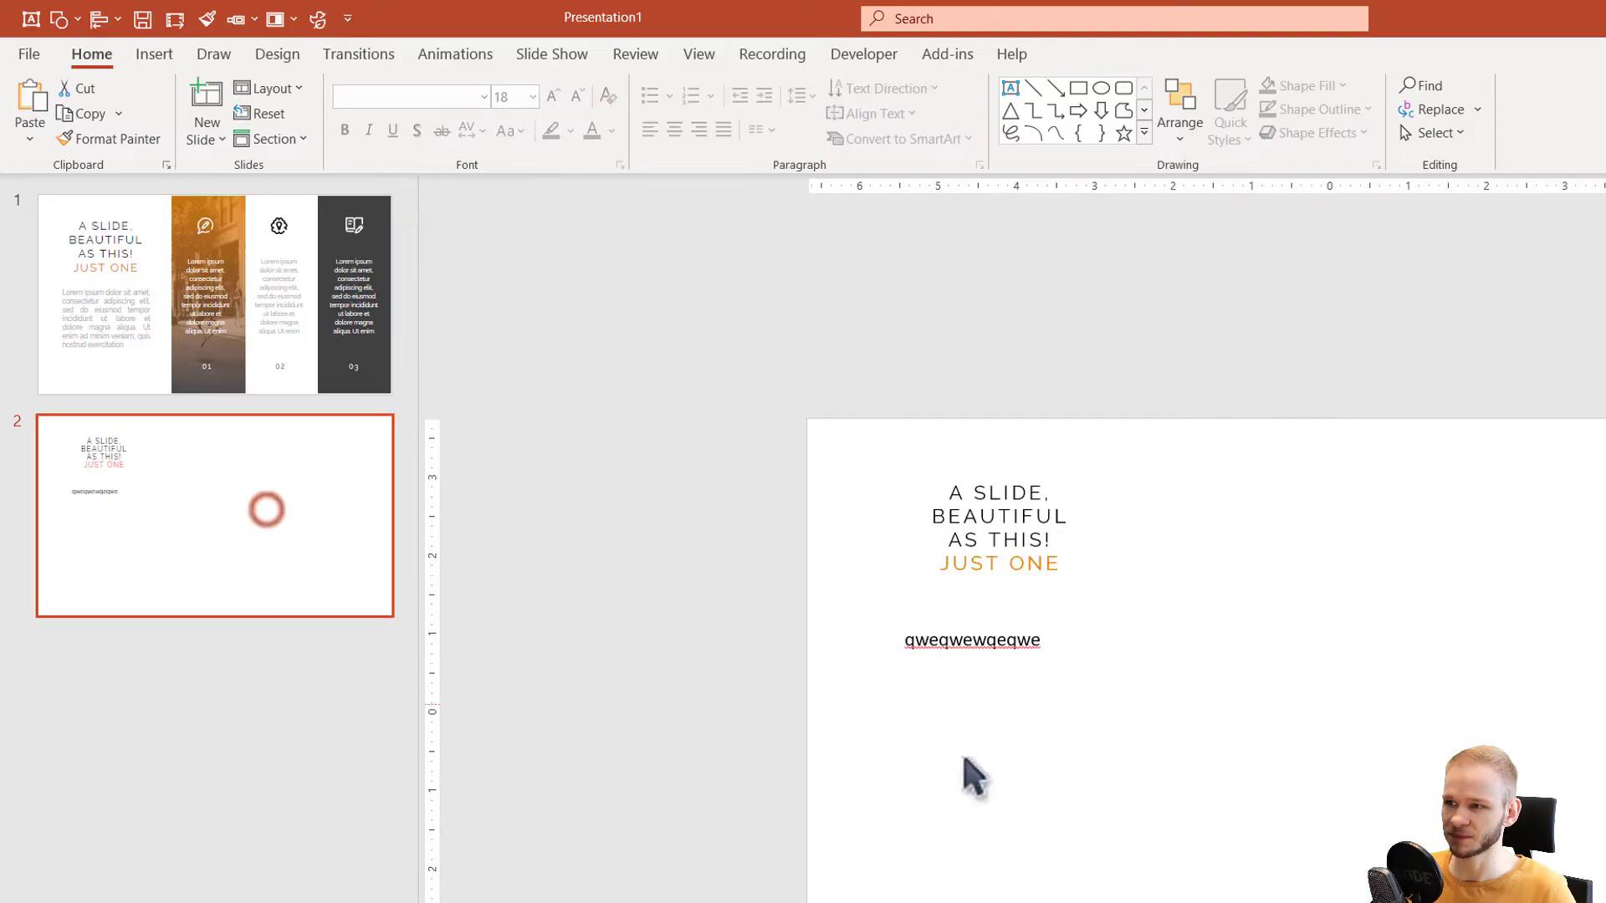
{"action": "double_click", "coordinate": [995, 641]}
{"action": "key", "text": "ctrl+v"}
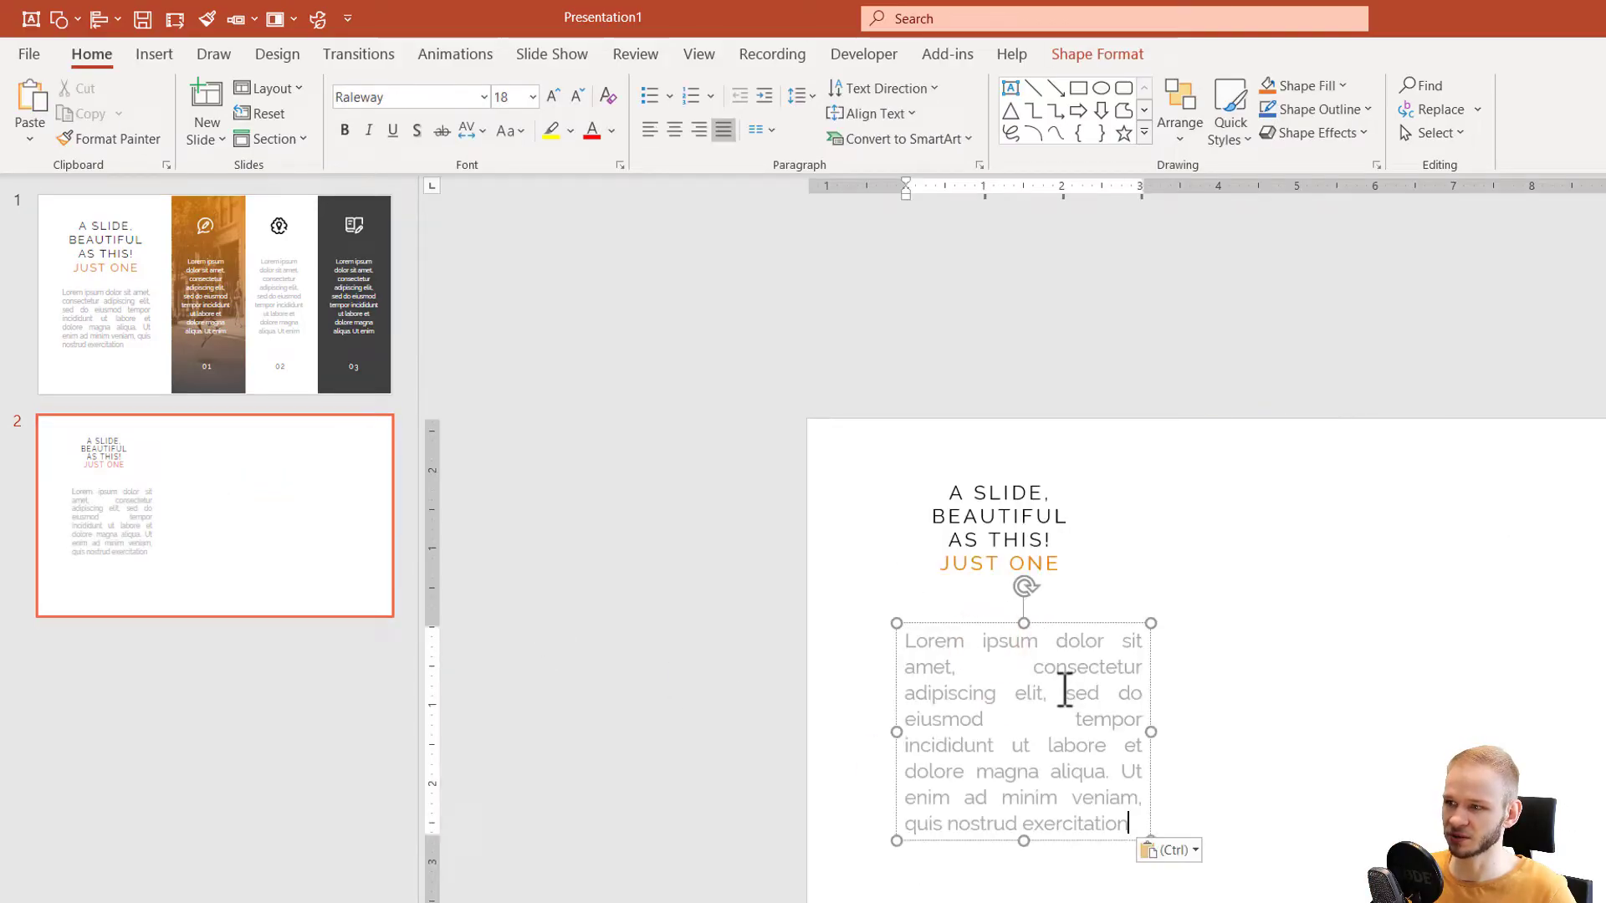
{"action": "left_click", "coordinate": [1065, 623]}
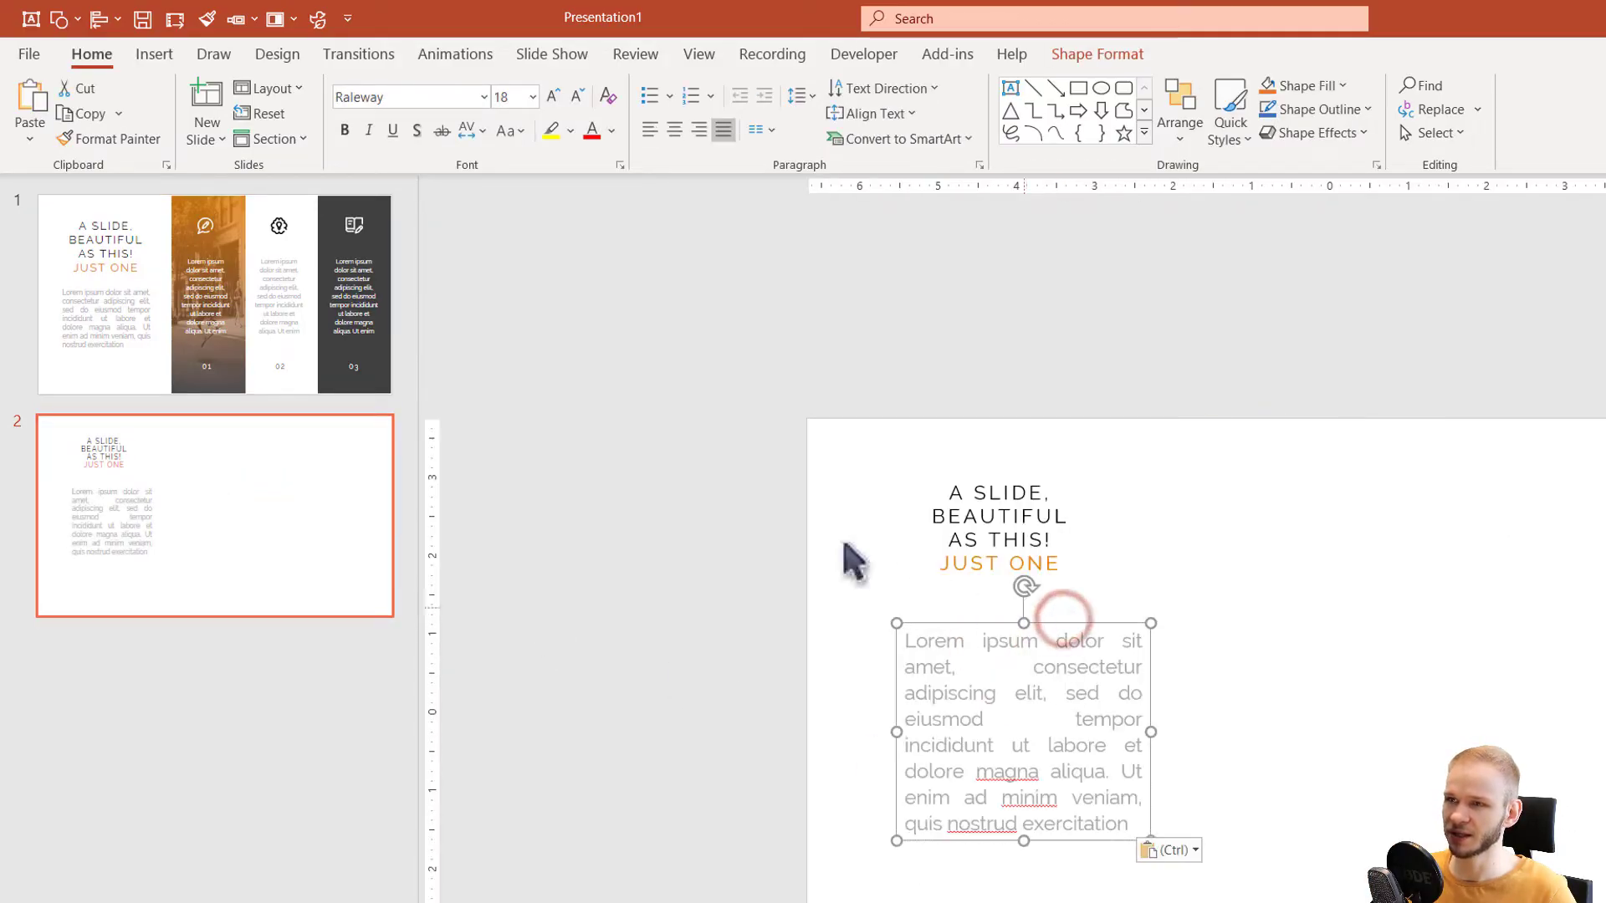
Set the body text font to Raleway and move the box left beneath the title
{"action": "left_click", "coordinate": [438, 95]}
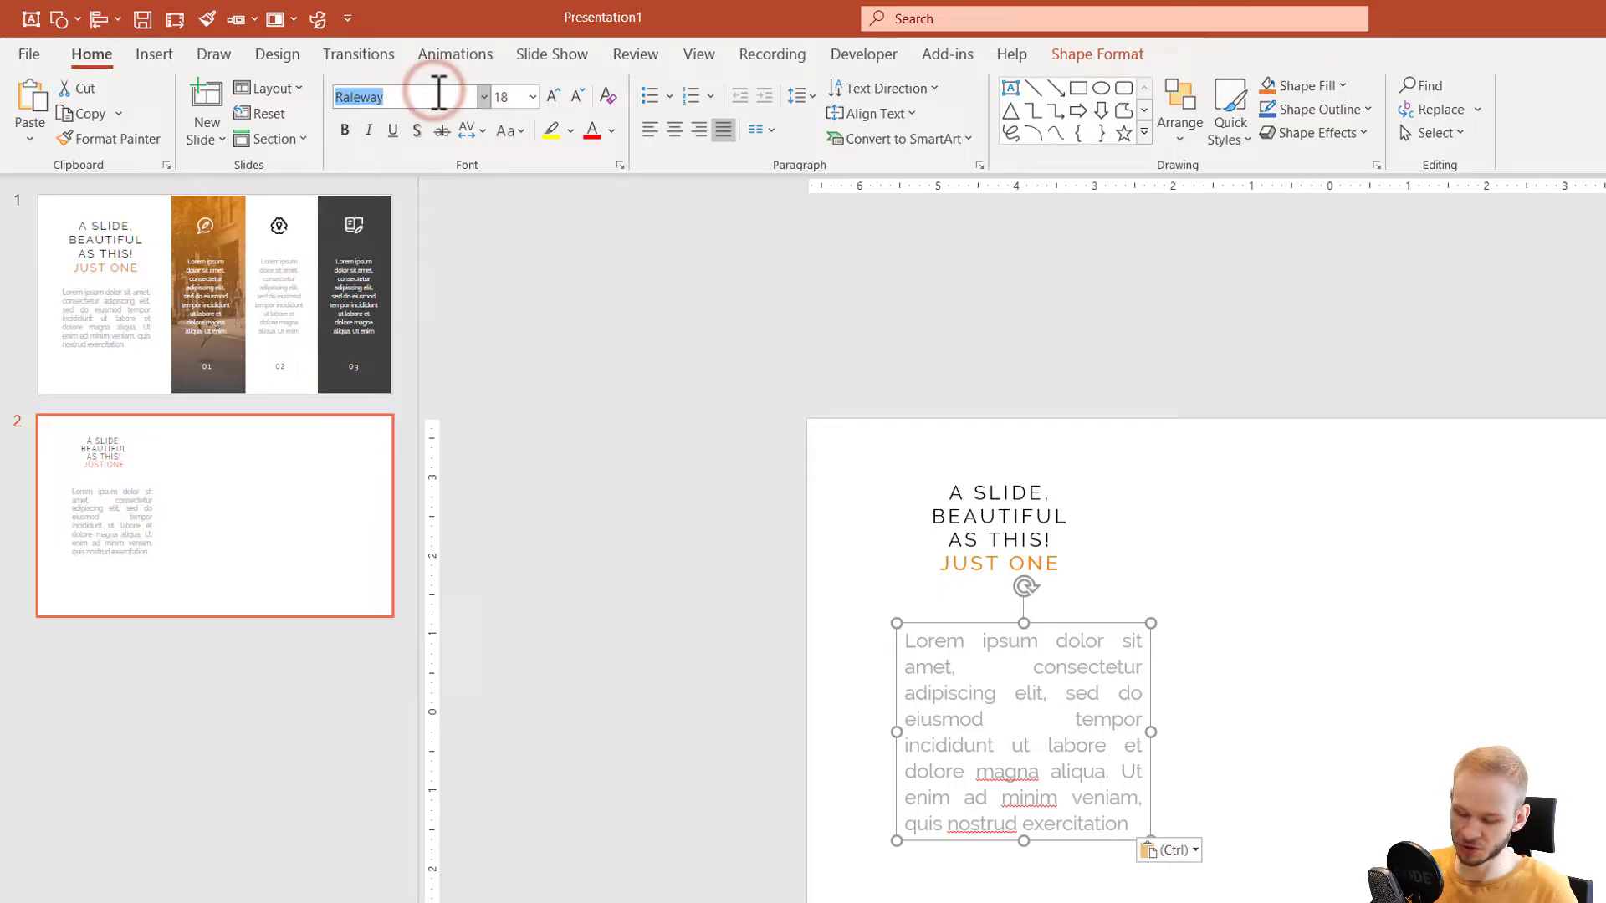
{"action": "type", "text": "Rale"}
{"action": "key", "text": "Return"}
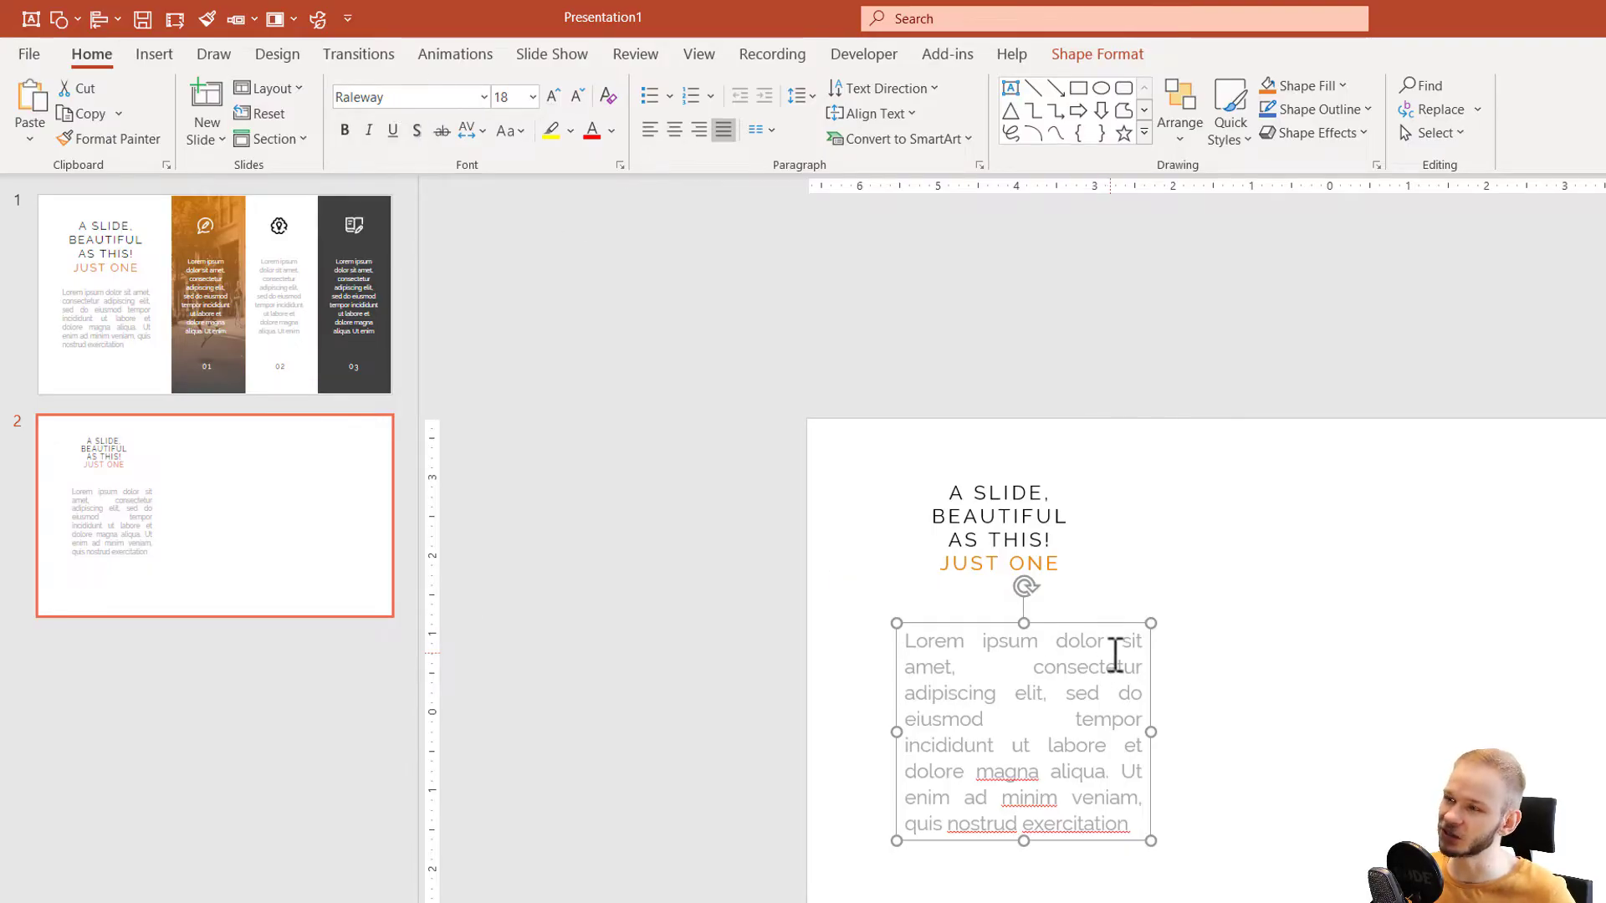
{"action": "left_click_drag", "start_coordinate": [1068, 628], "coordinate": [1047, 610]}
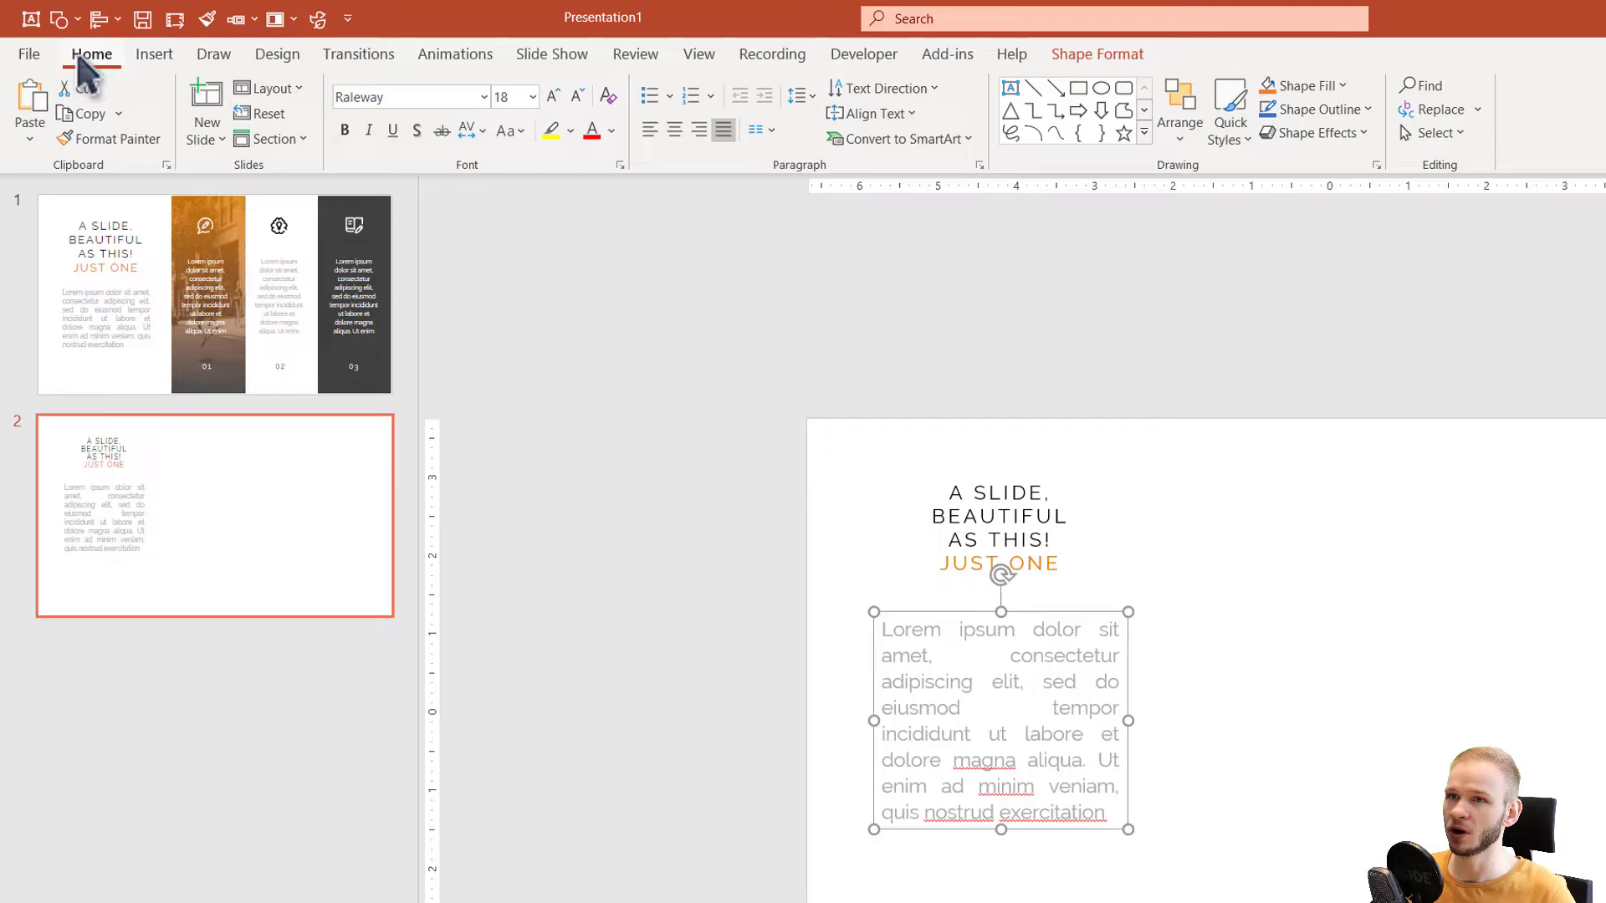
{"action": "left_click", "coordinate": [611, 131]}
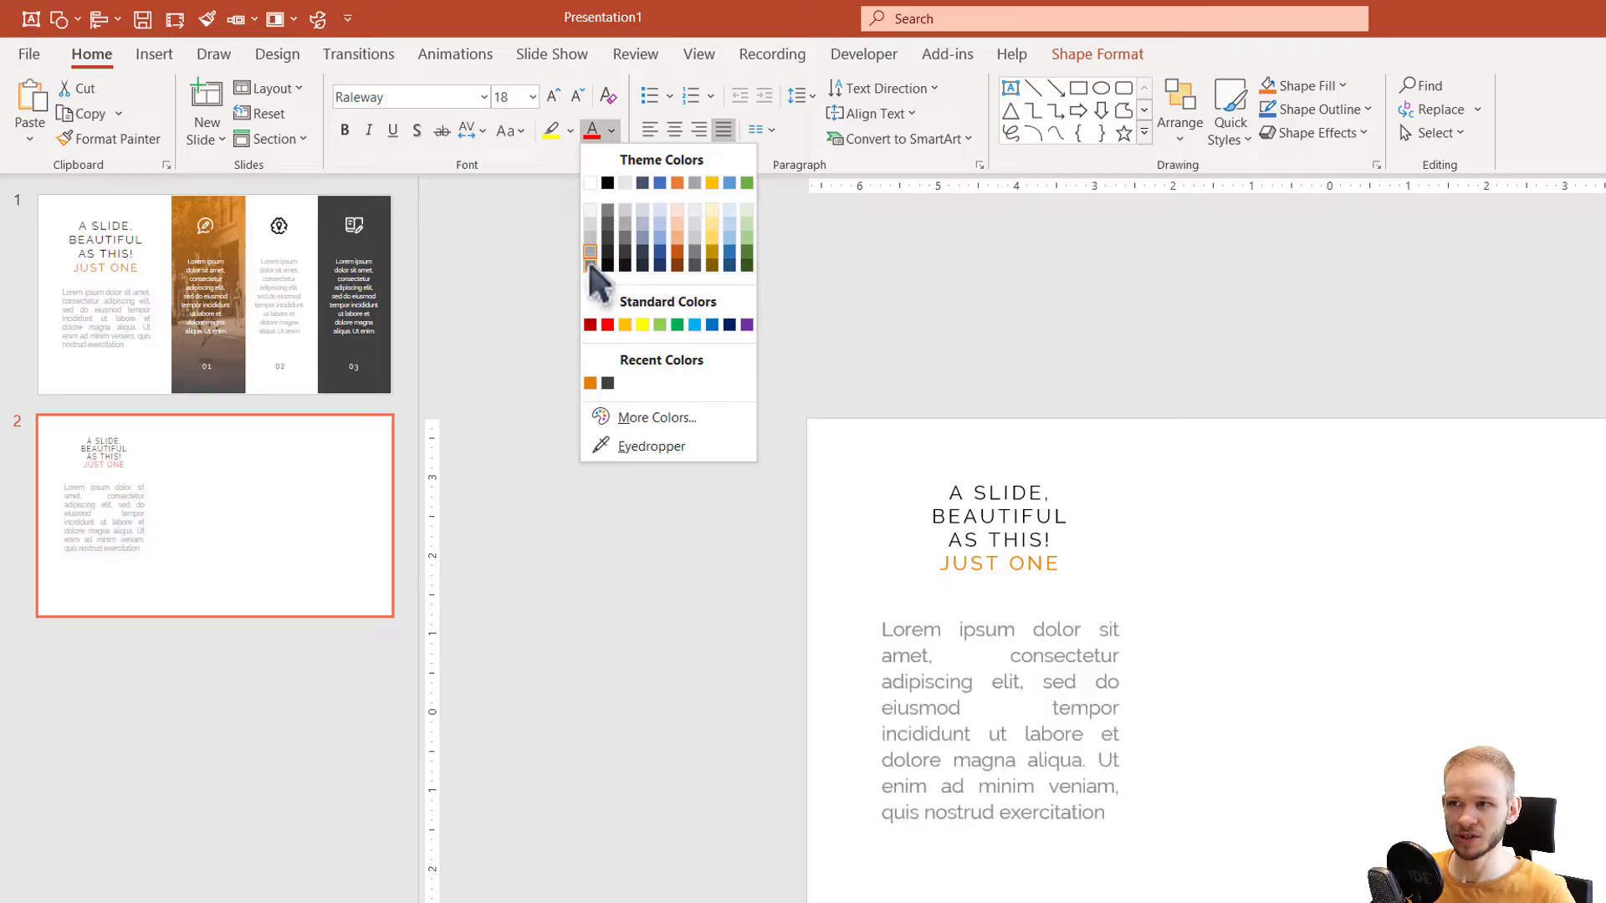
Make the body text grey, then draw a dark grey full-height rectangle along the right edge
{"action": "left_click", "coordinate": [591, 250]}
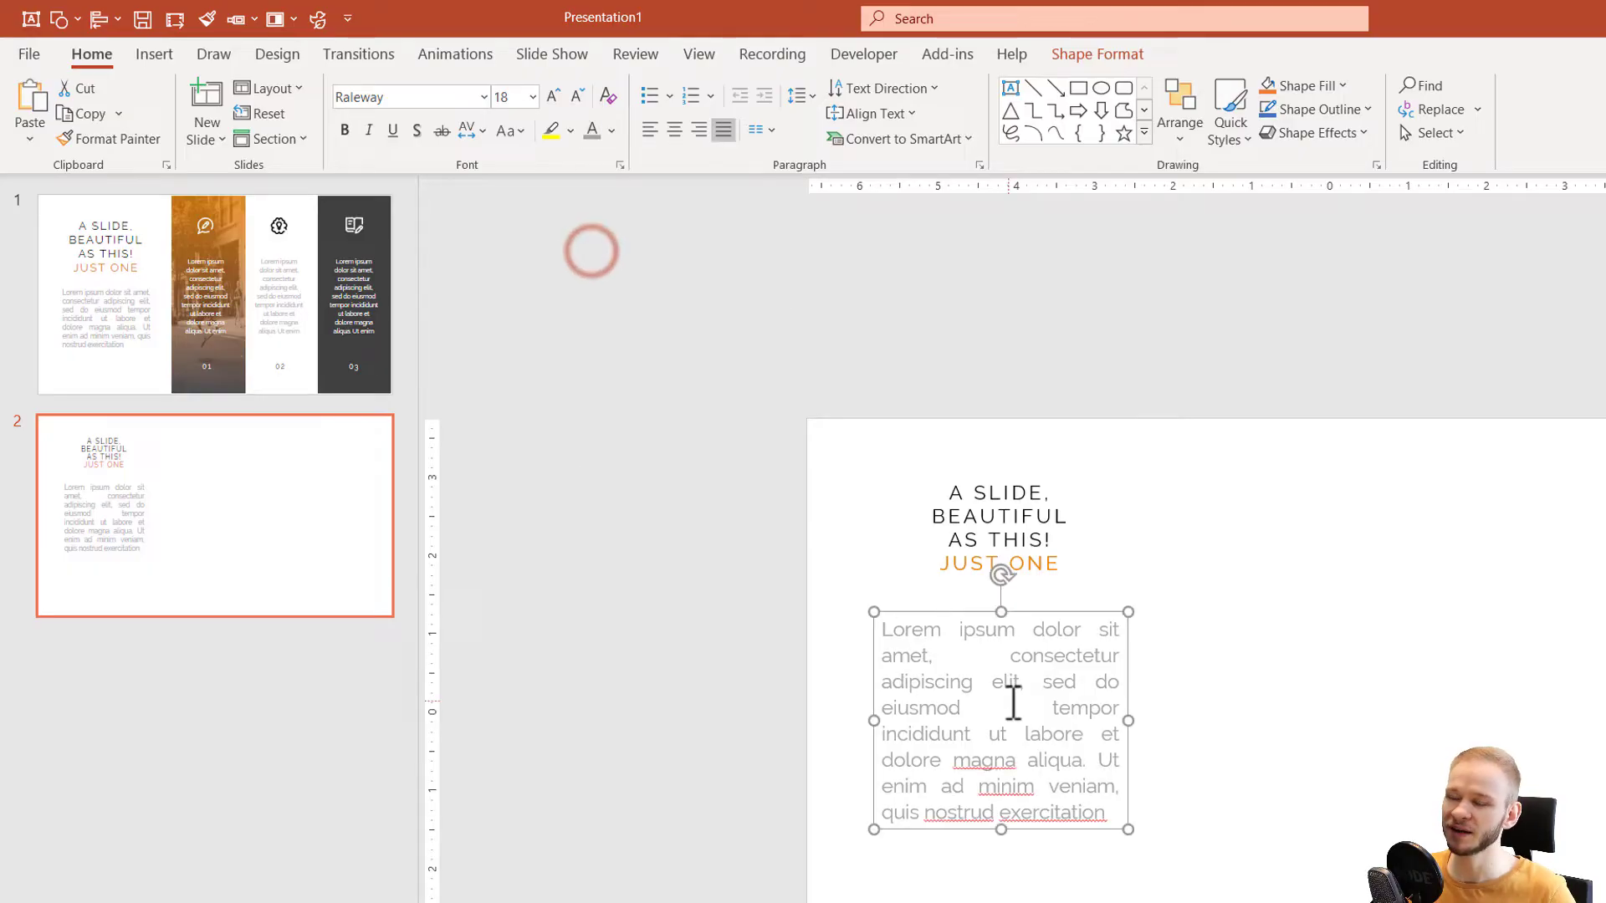
{"action": "left_click", "coordinate": [1243, 685]}
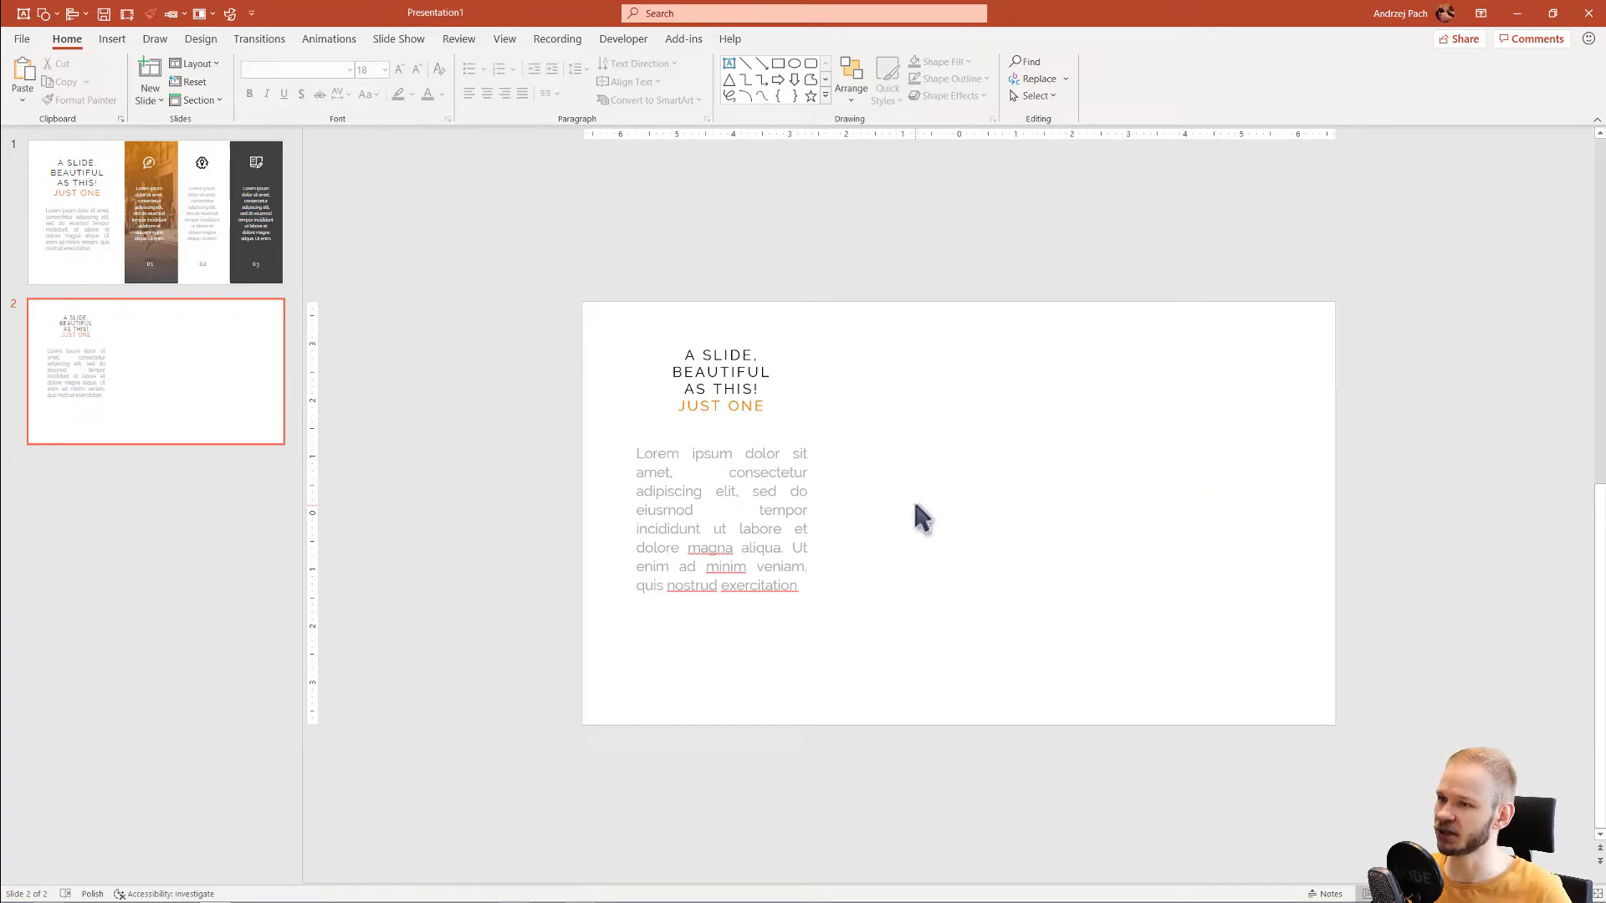
{"action": "left_click", "coordinate": [111, 35]}
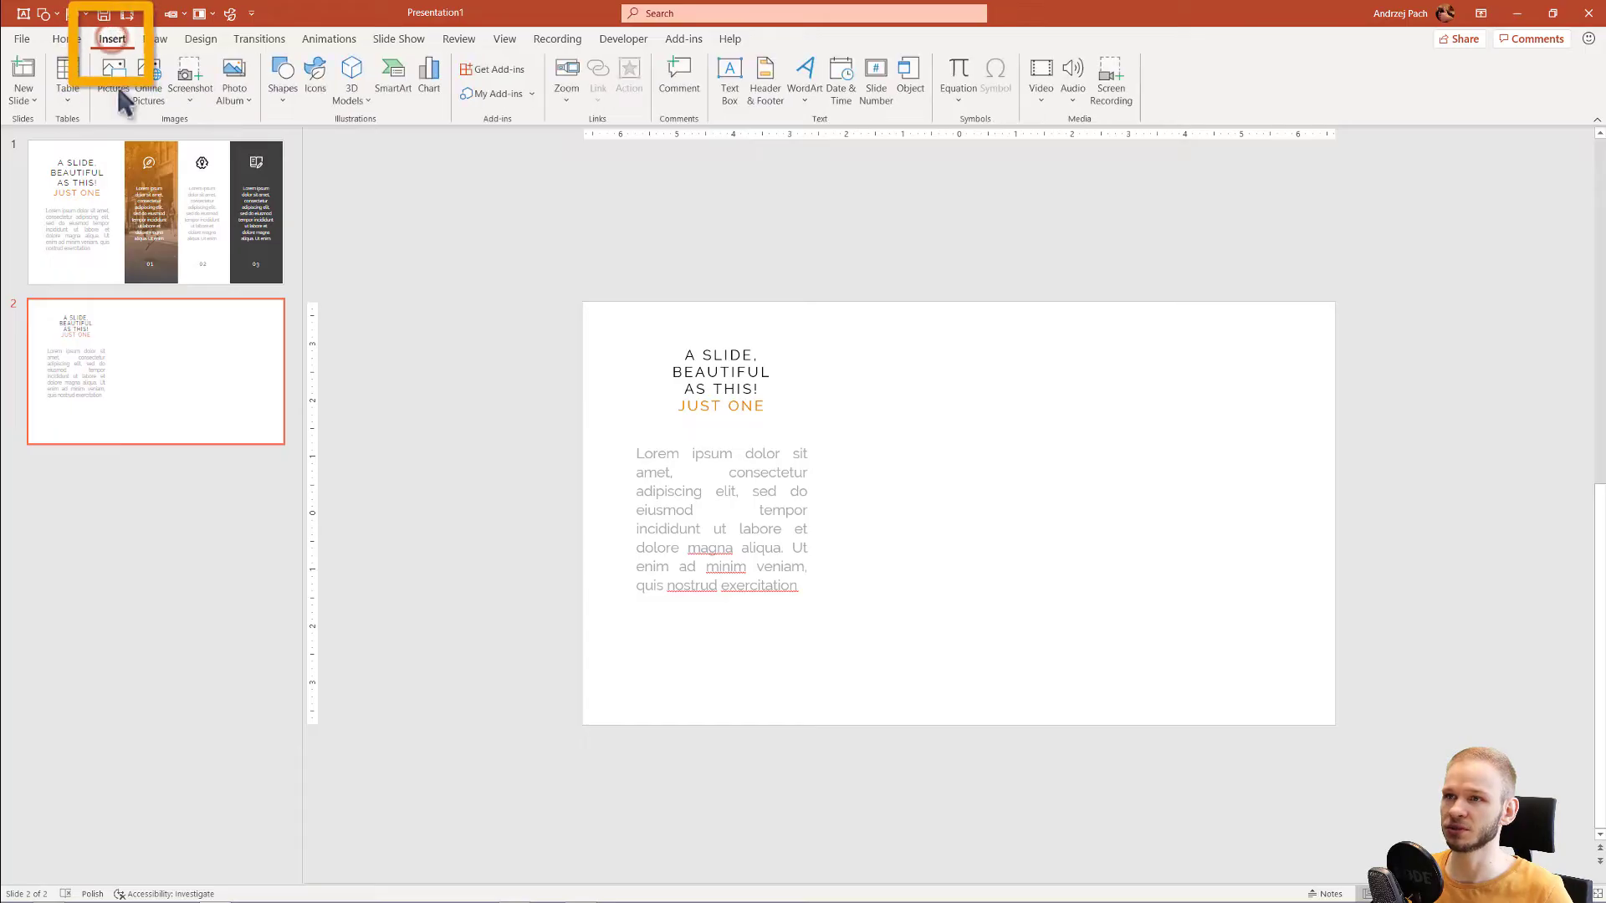
{"action": "left_click", "coordinate": [283, 84]}
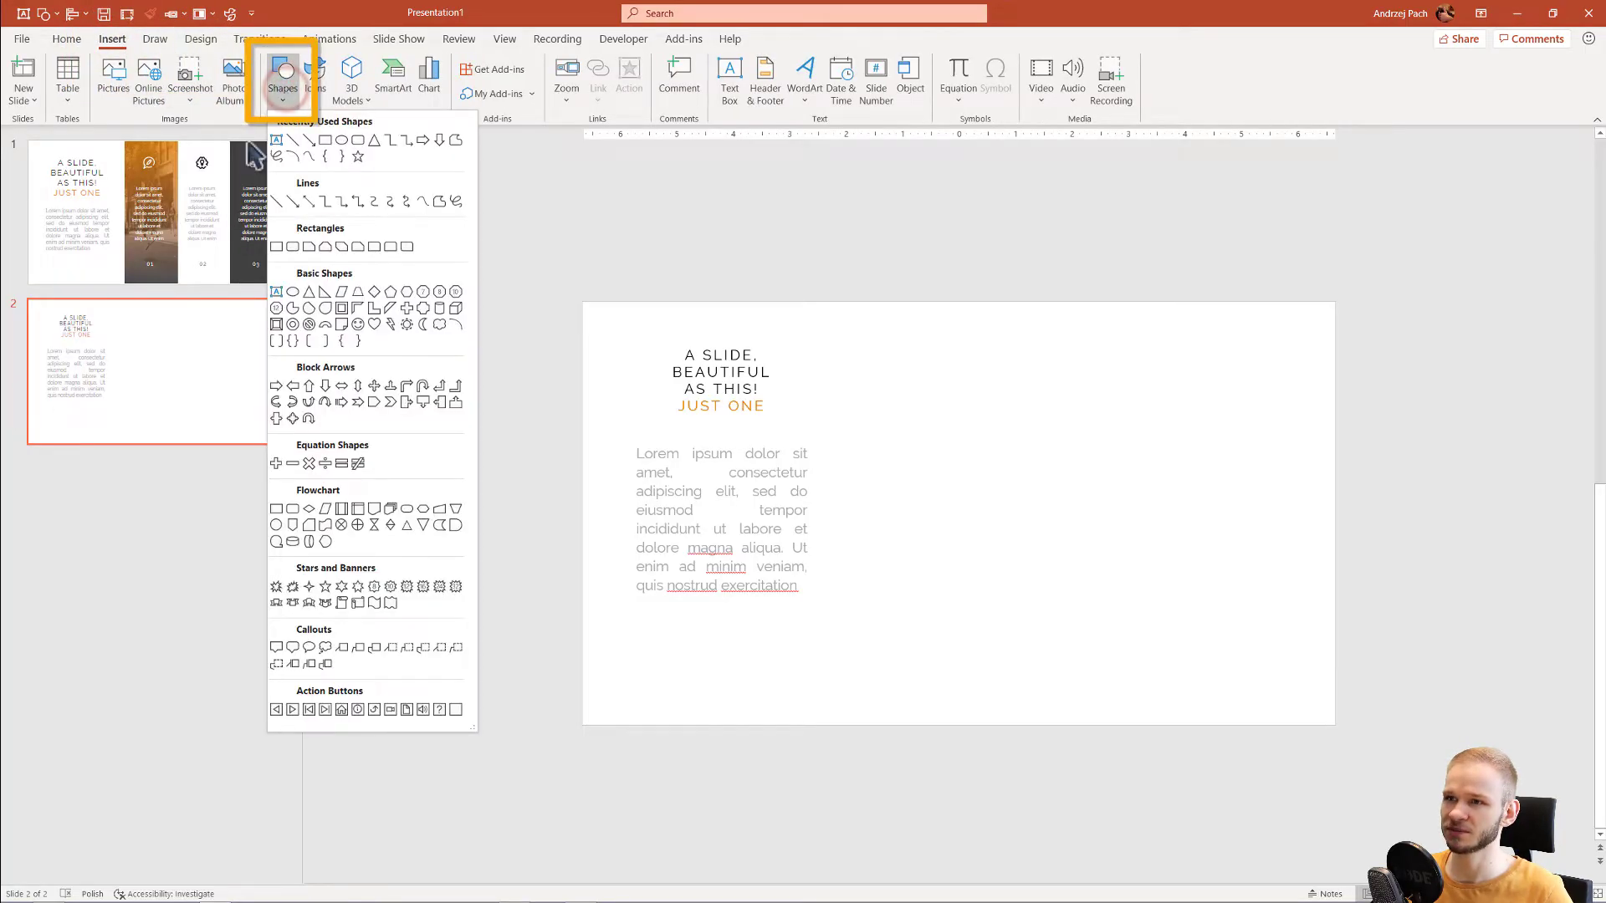
{"action": "left_click", "coordinate": [325, 140]}
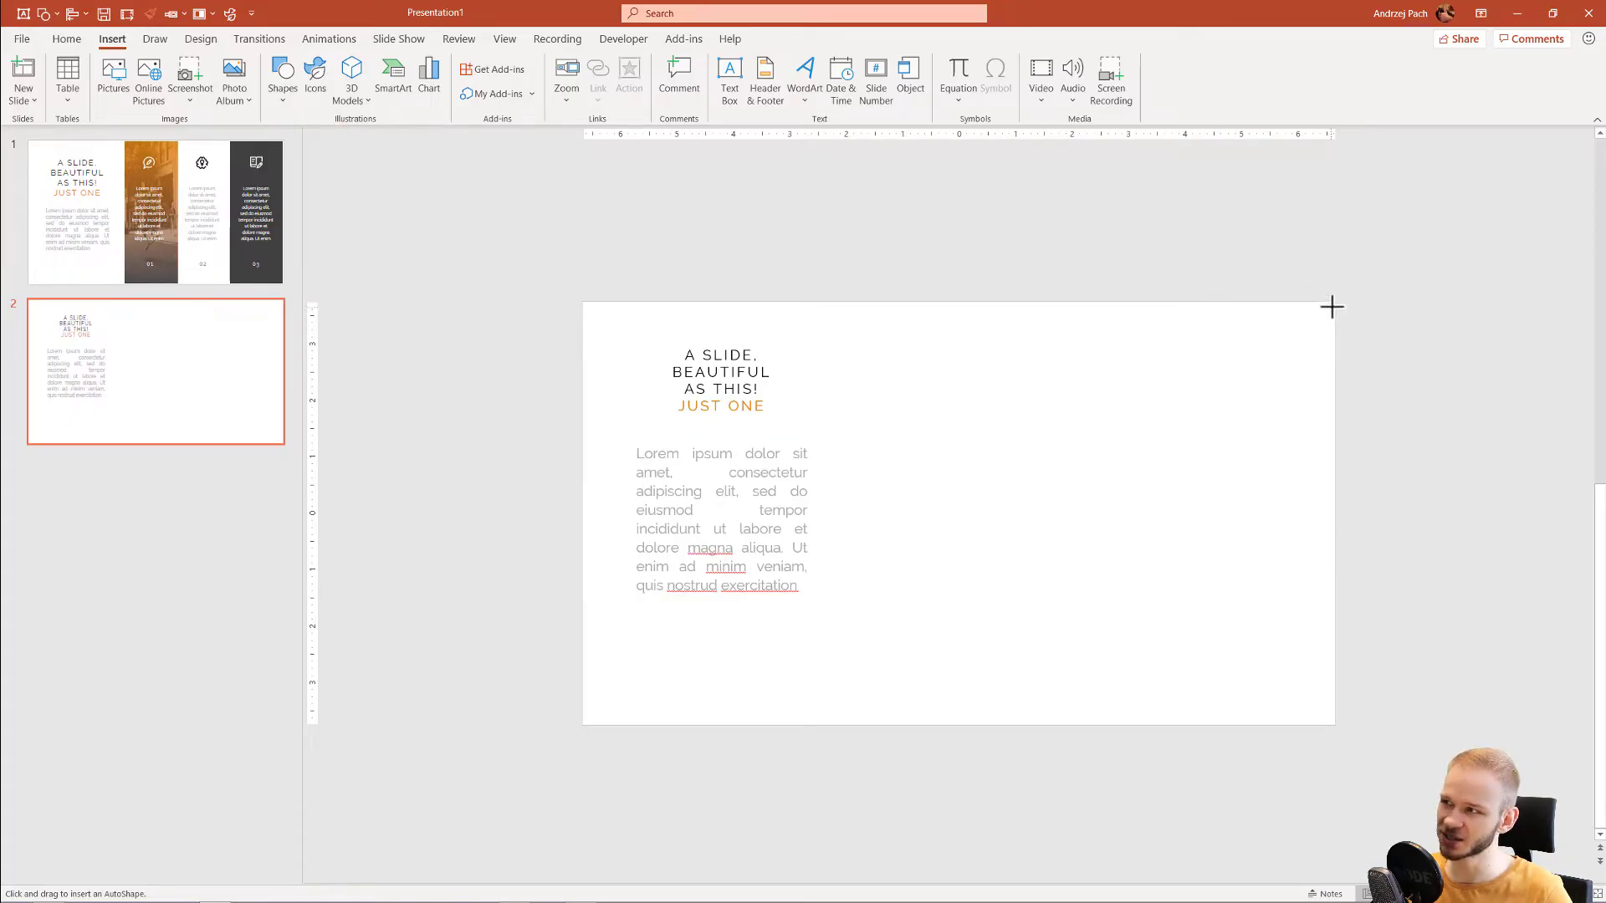
{"action": "left_click_drag", "start_coordinate": [1335, 304], "coordinate": [1158, 726]}
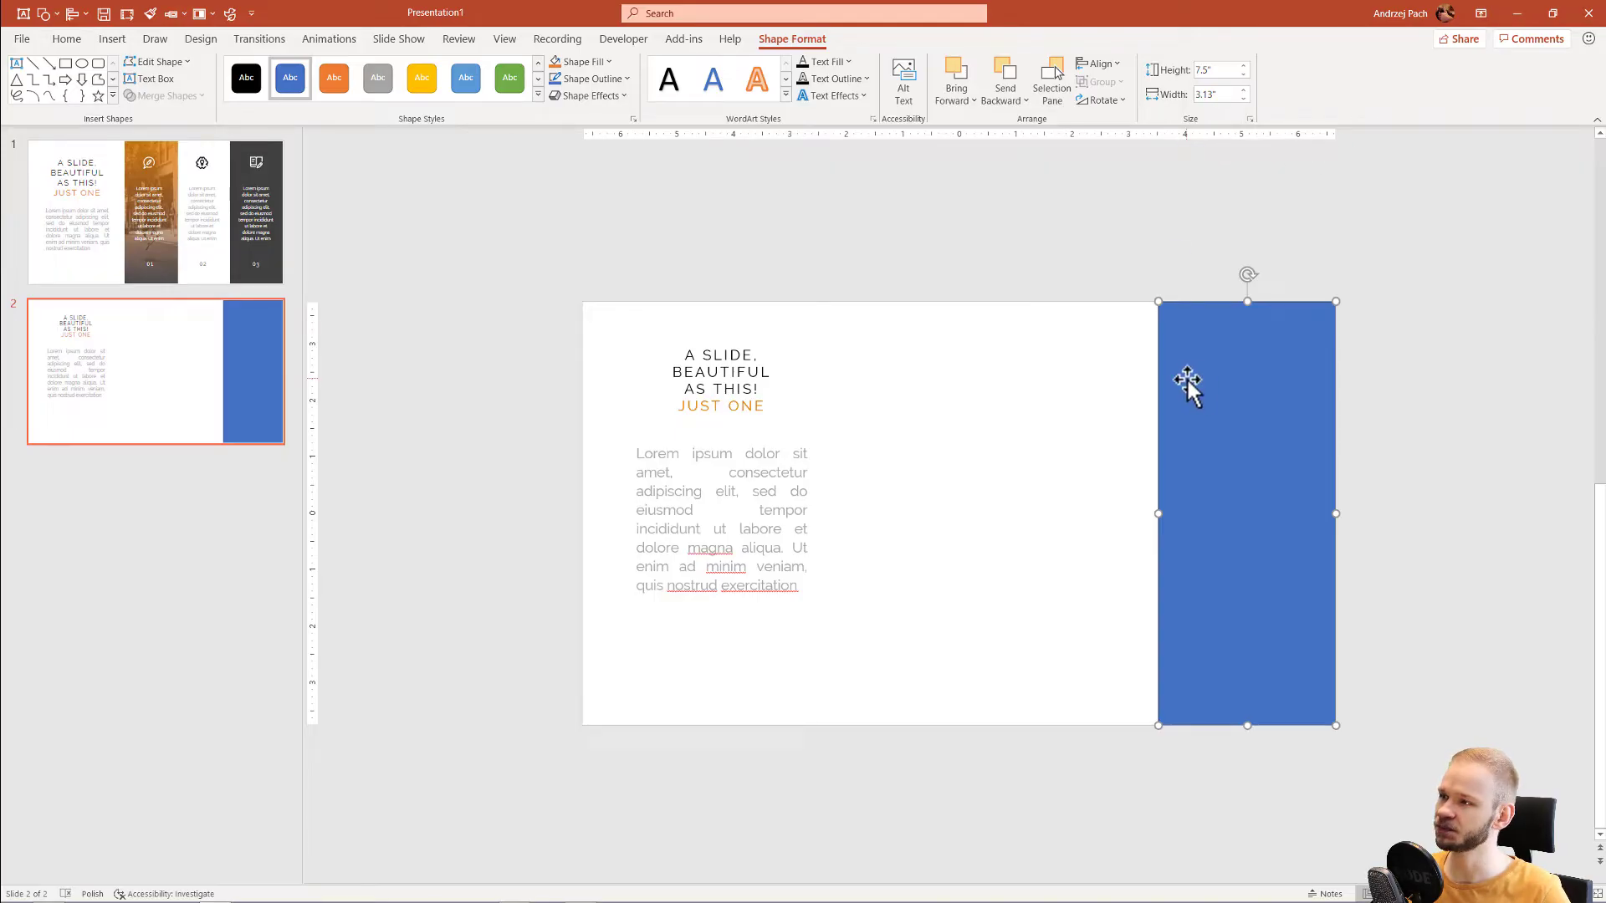
{"action": "left_click", "coordinate": [587, 63]}
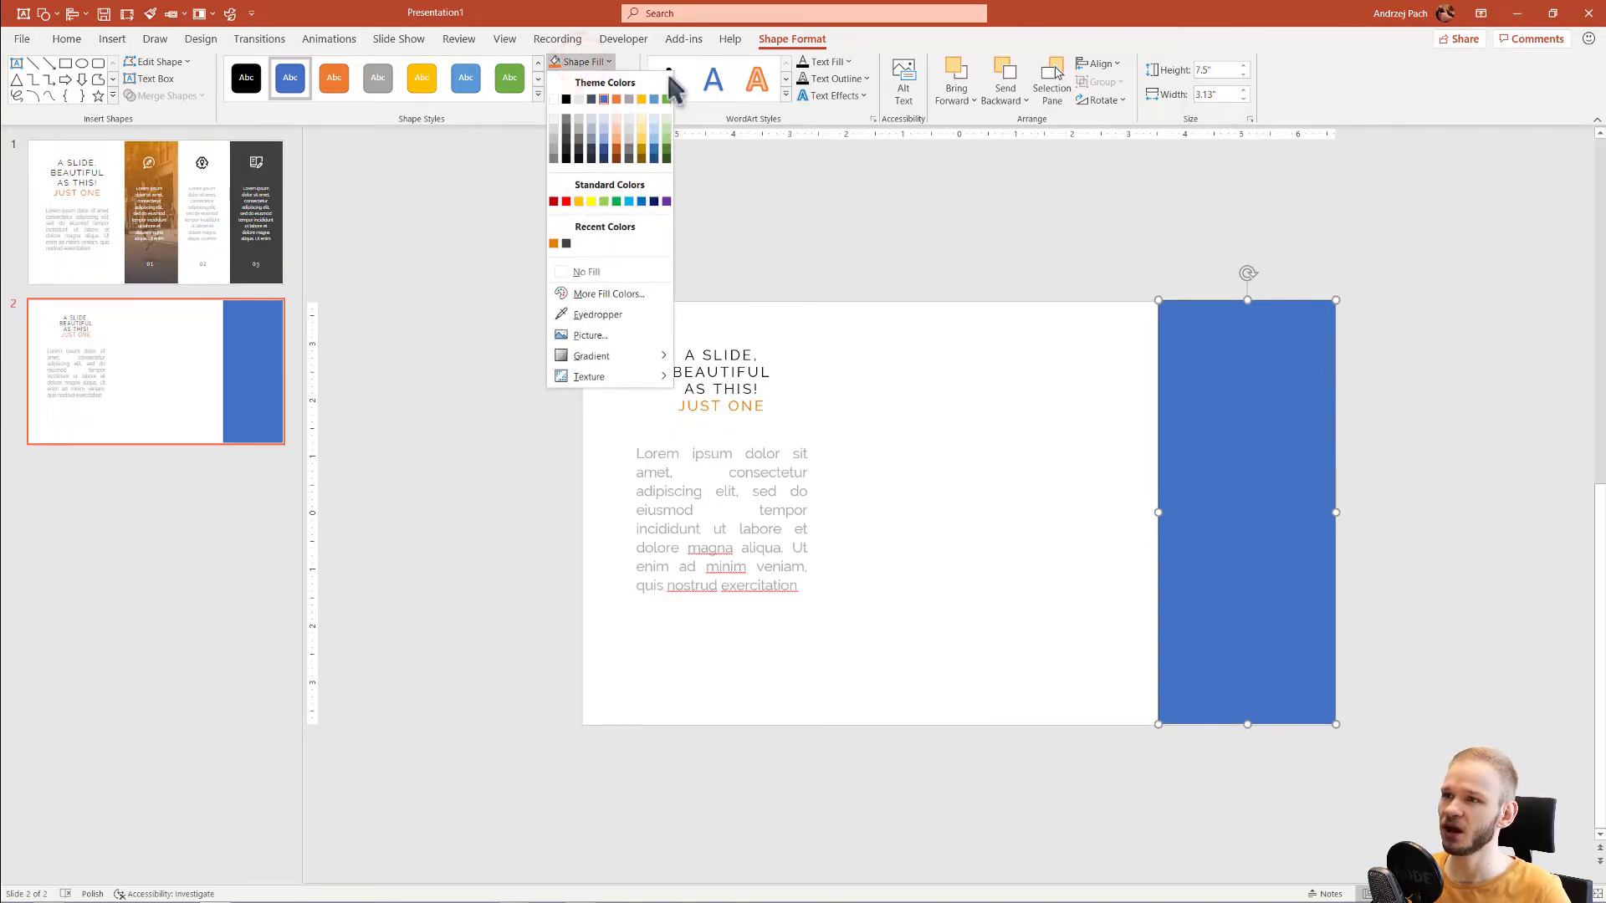
{"action": "left_click", "coordinate": [578, 149]}
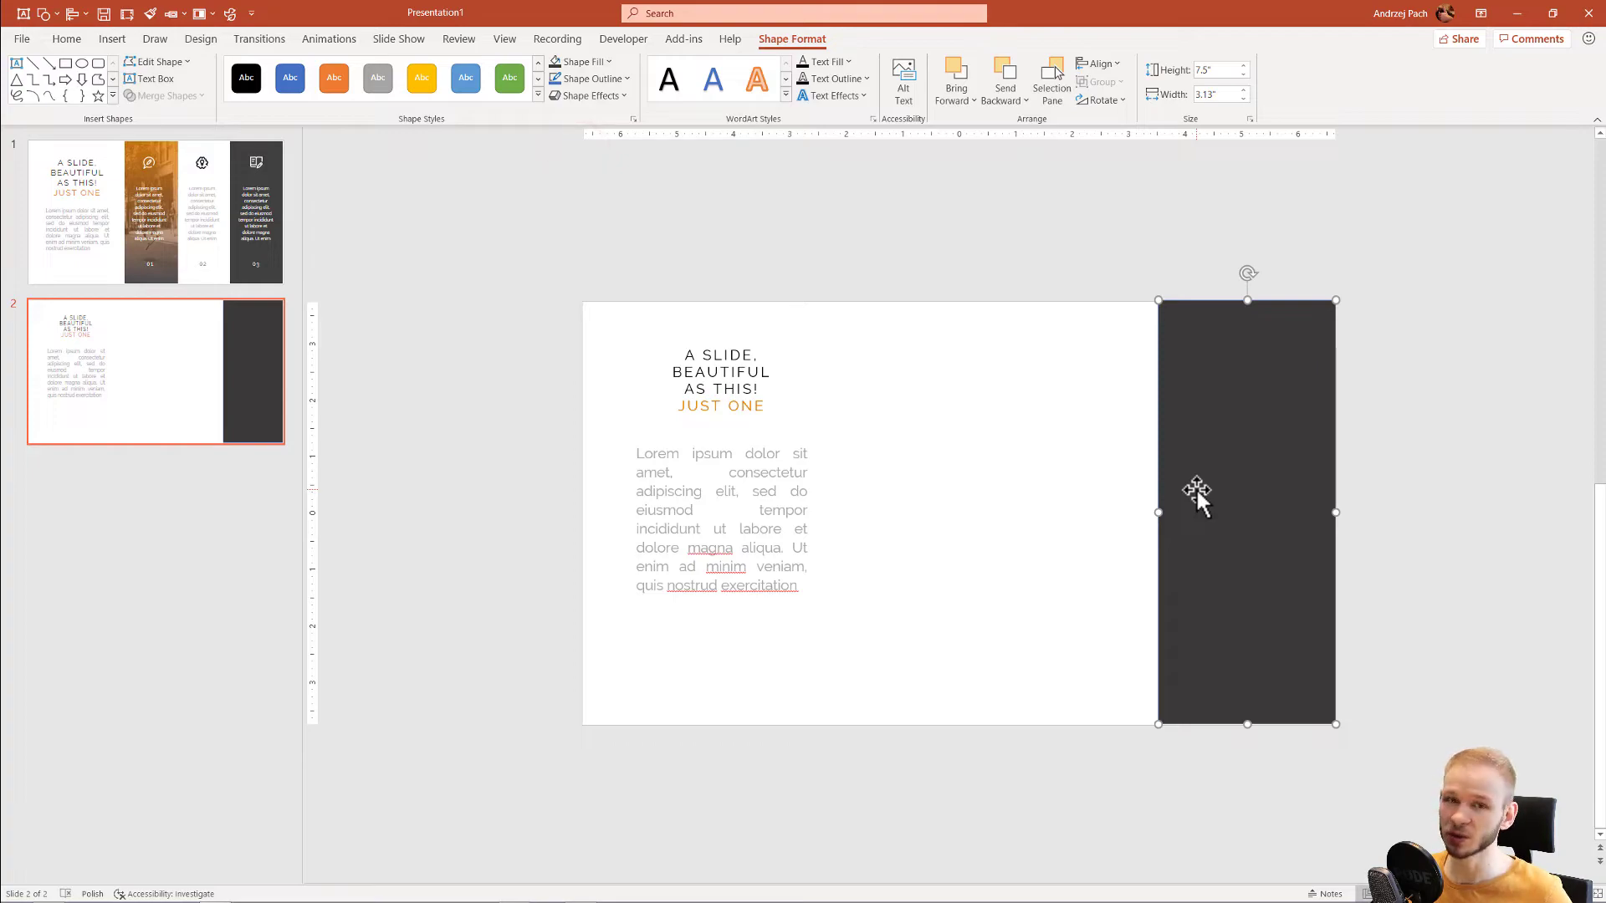
Duplicate the dark rectangle with Ctrl+D and set all copies to No Outline
{"action": "mouse_move", "coordinate": [1204, 459]}
{"action": "left_mouse_down"}
{"action": "mouse_move", "coordinate": [1304, 516]}
{"action": "mouse_move", "coordinate": [1315, 480]}
{"action": "mouse_move", "coordinate": [1300, 505]}
{"action": "left_mouse_up"}
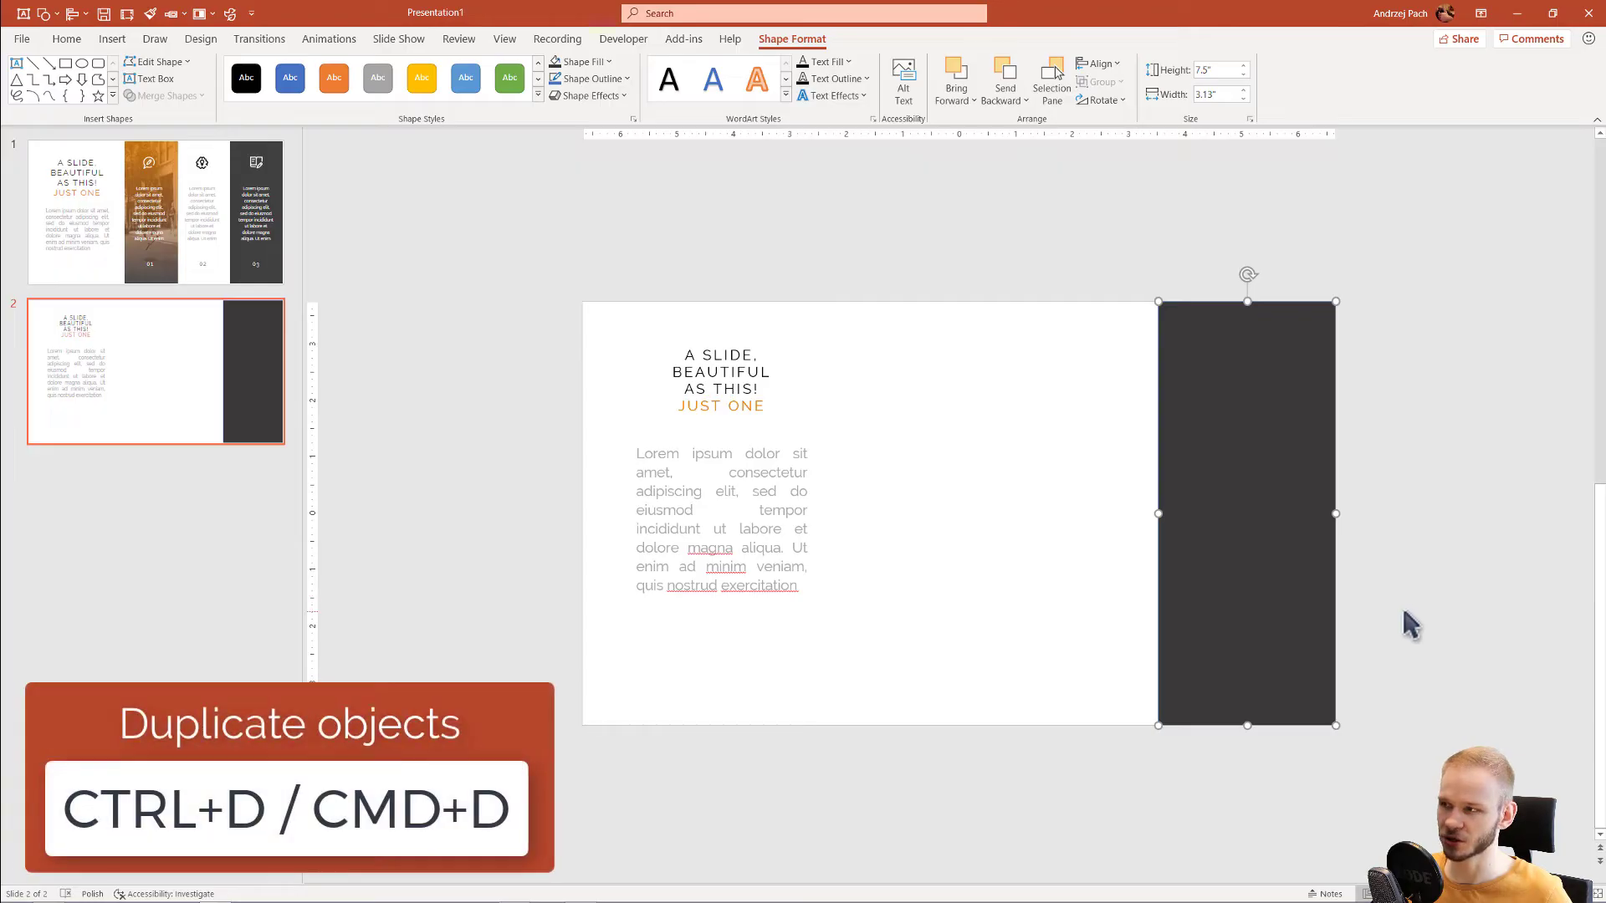
{"action": "key", "text": "ctrl+d"}
{"action": "key", "text": "ctrl+d"}
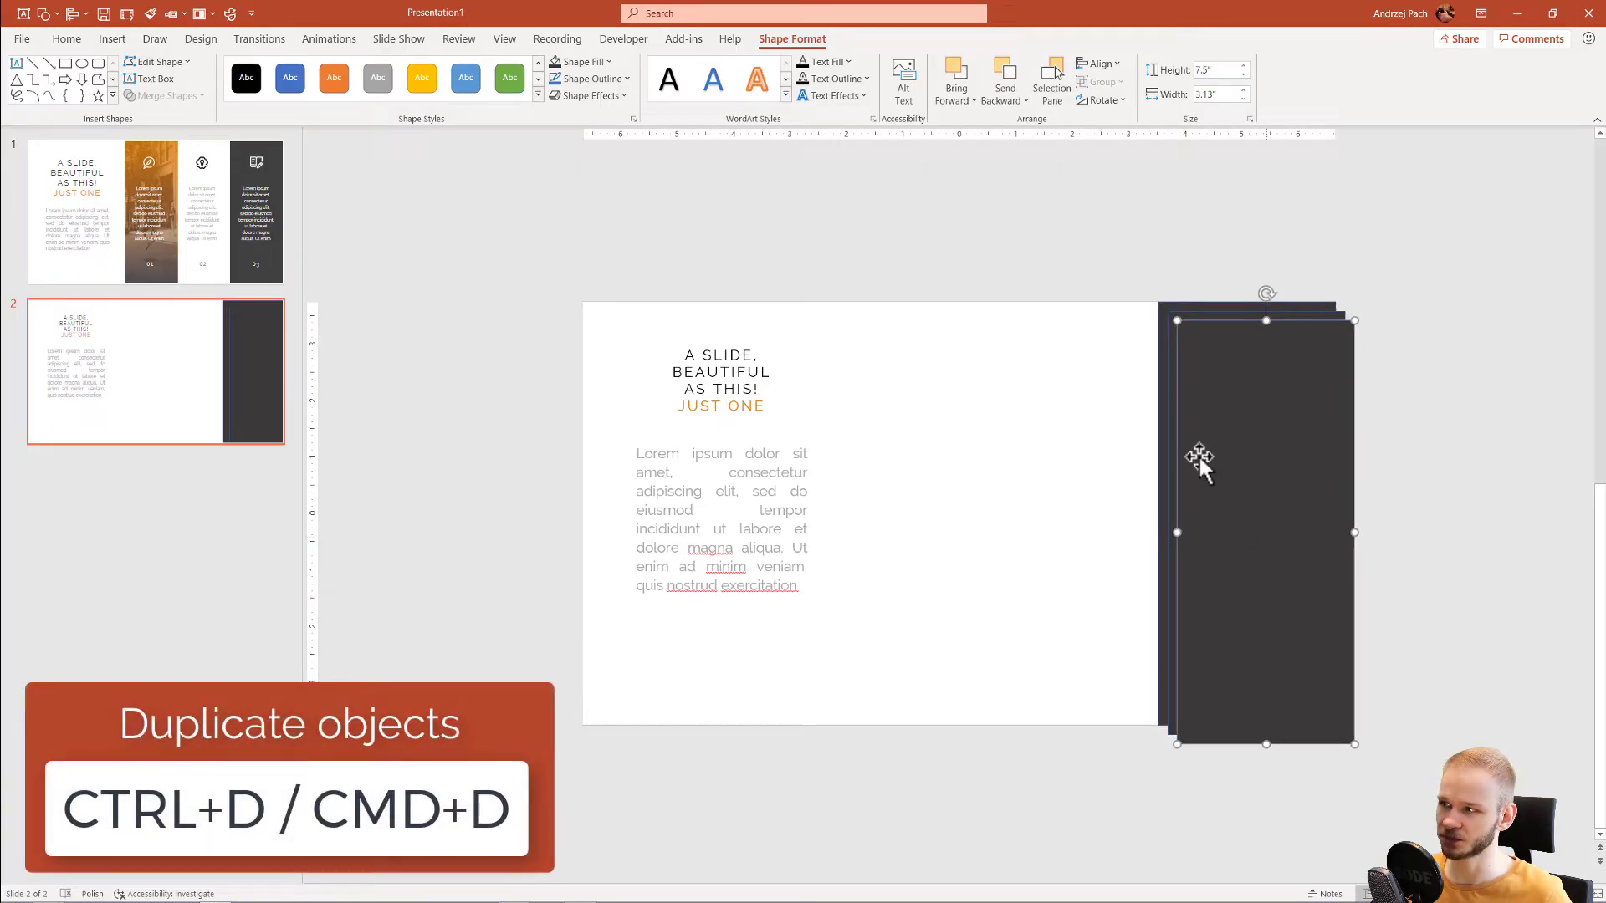
{"action": "left_click_drag", "start_coordinate": [1070, 240], "coordinate": [1453, 797]}
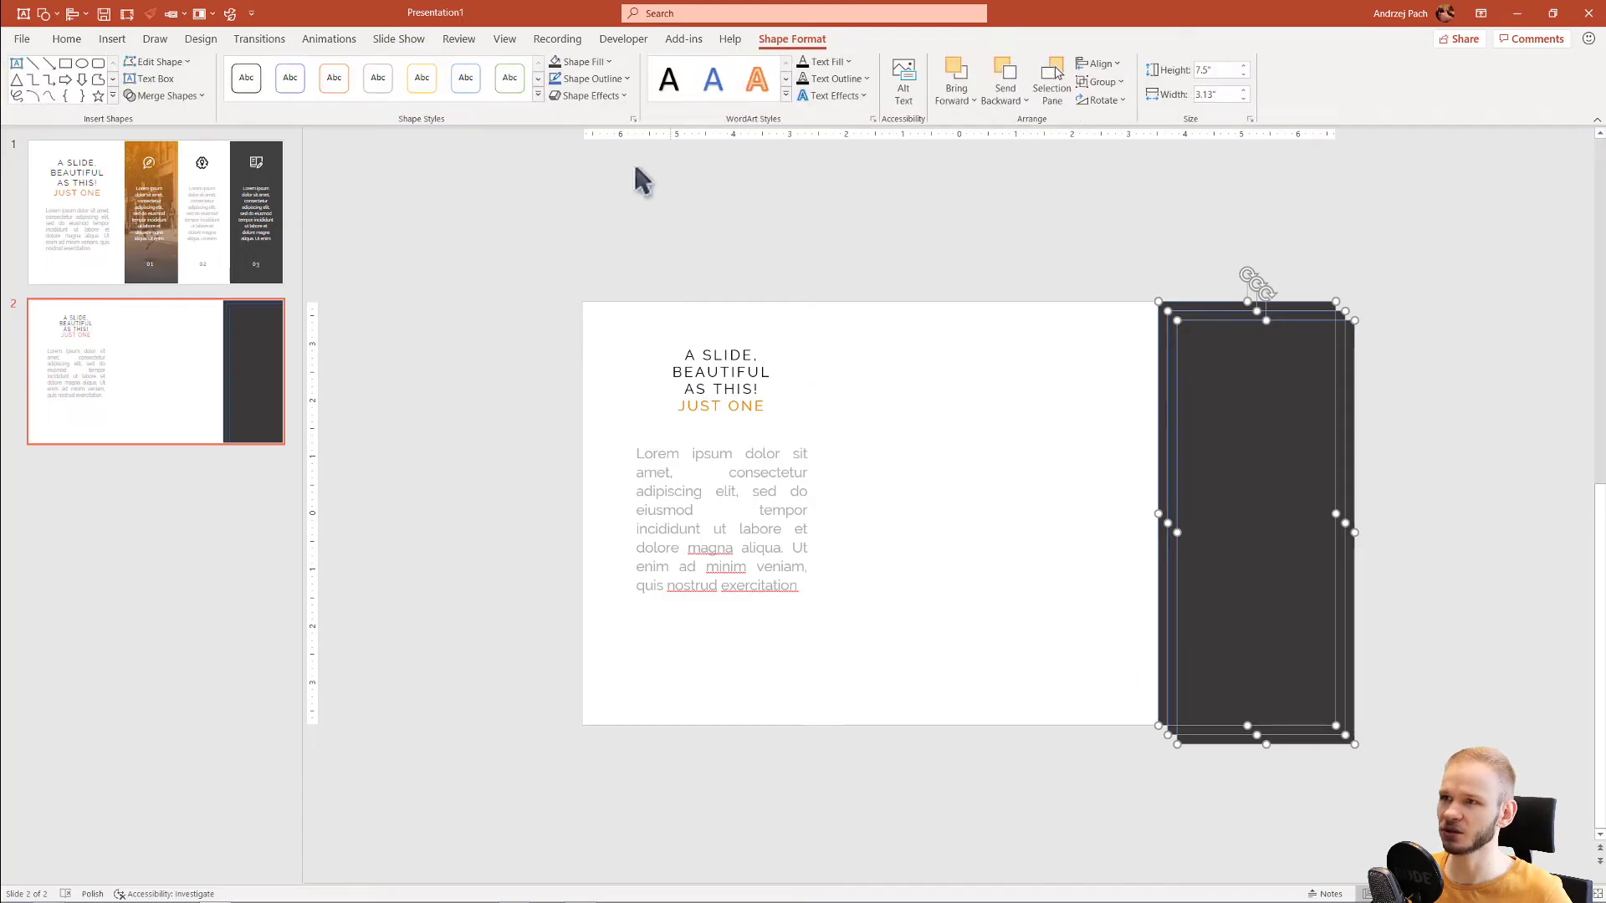
{"action": "left_click", "coordinate": [600, 79]}
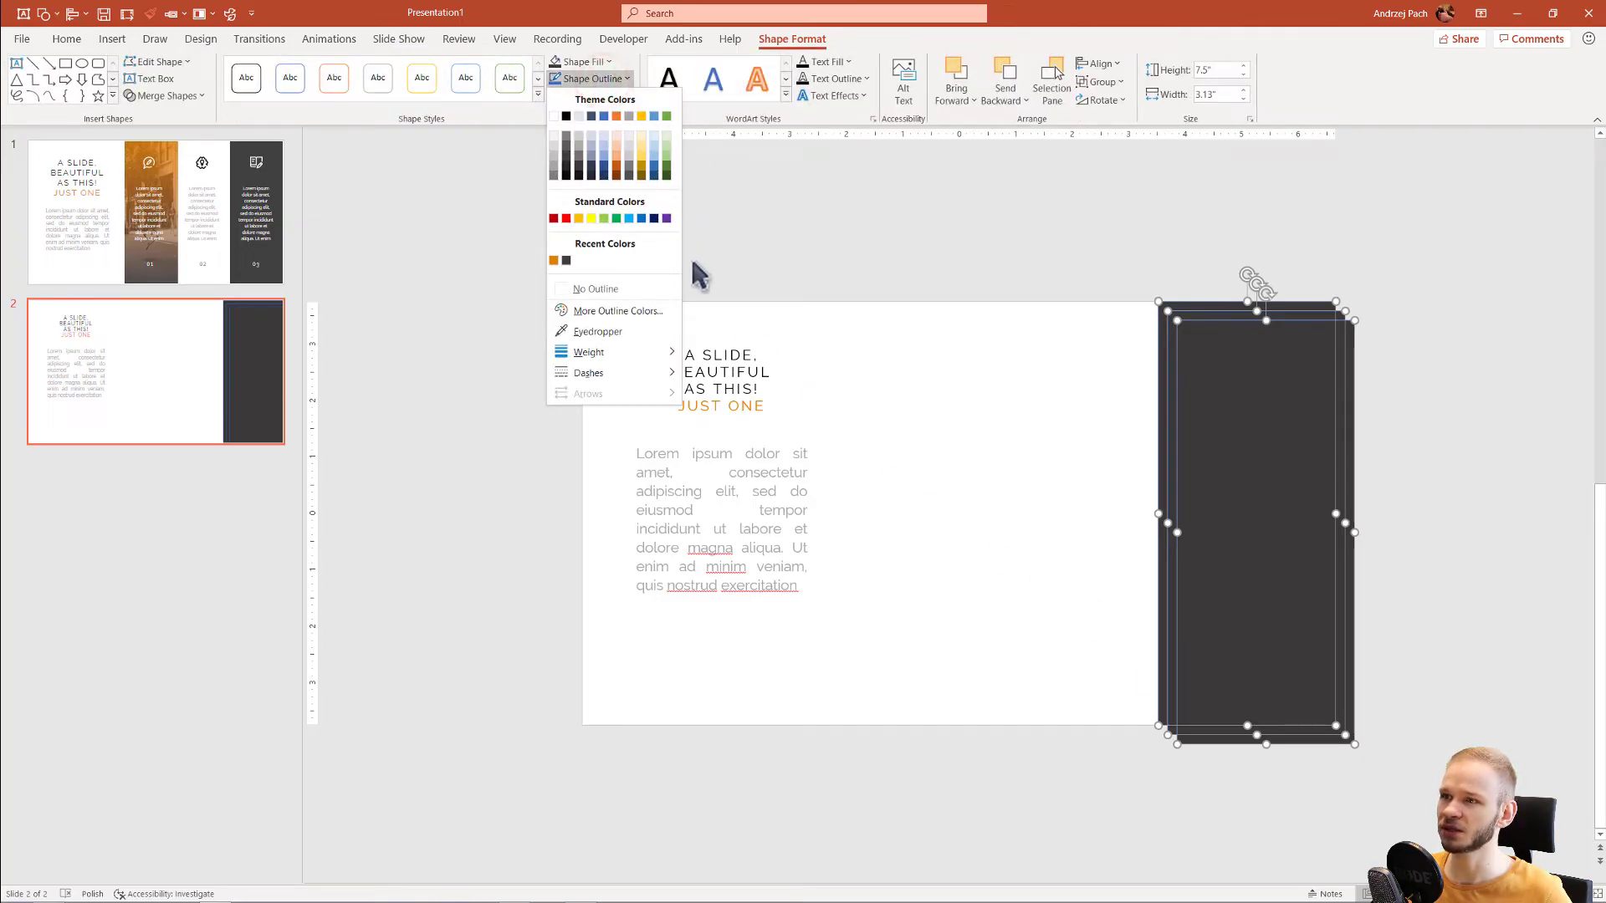
{"action": "left_click", "coordinate": [640, 289]}
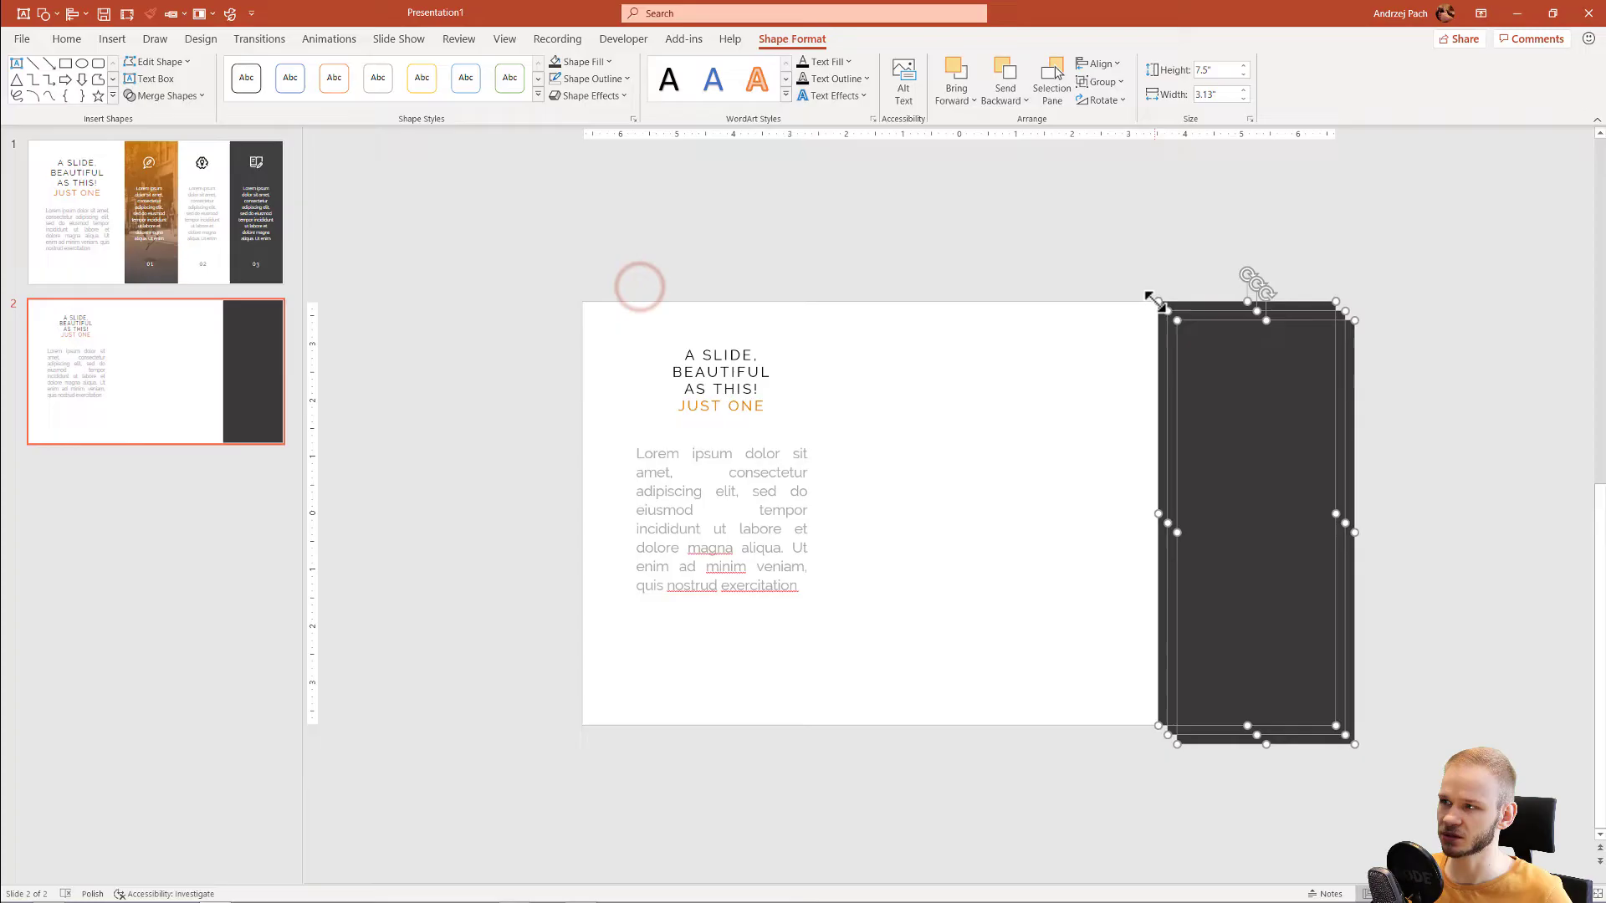
{"action": "left_click", "coordinate": [1093, 421]}
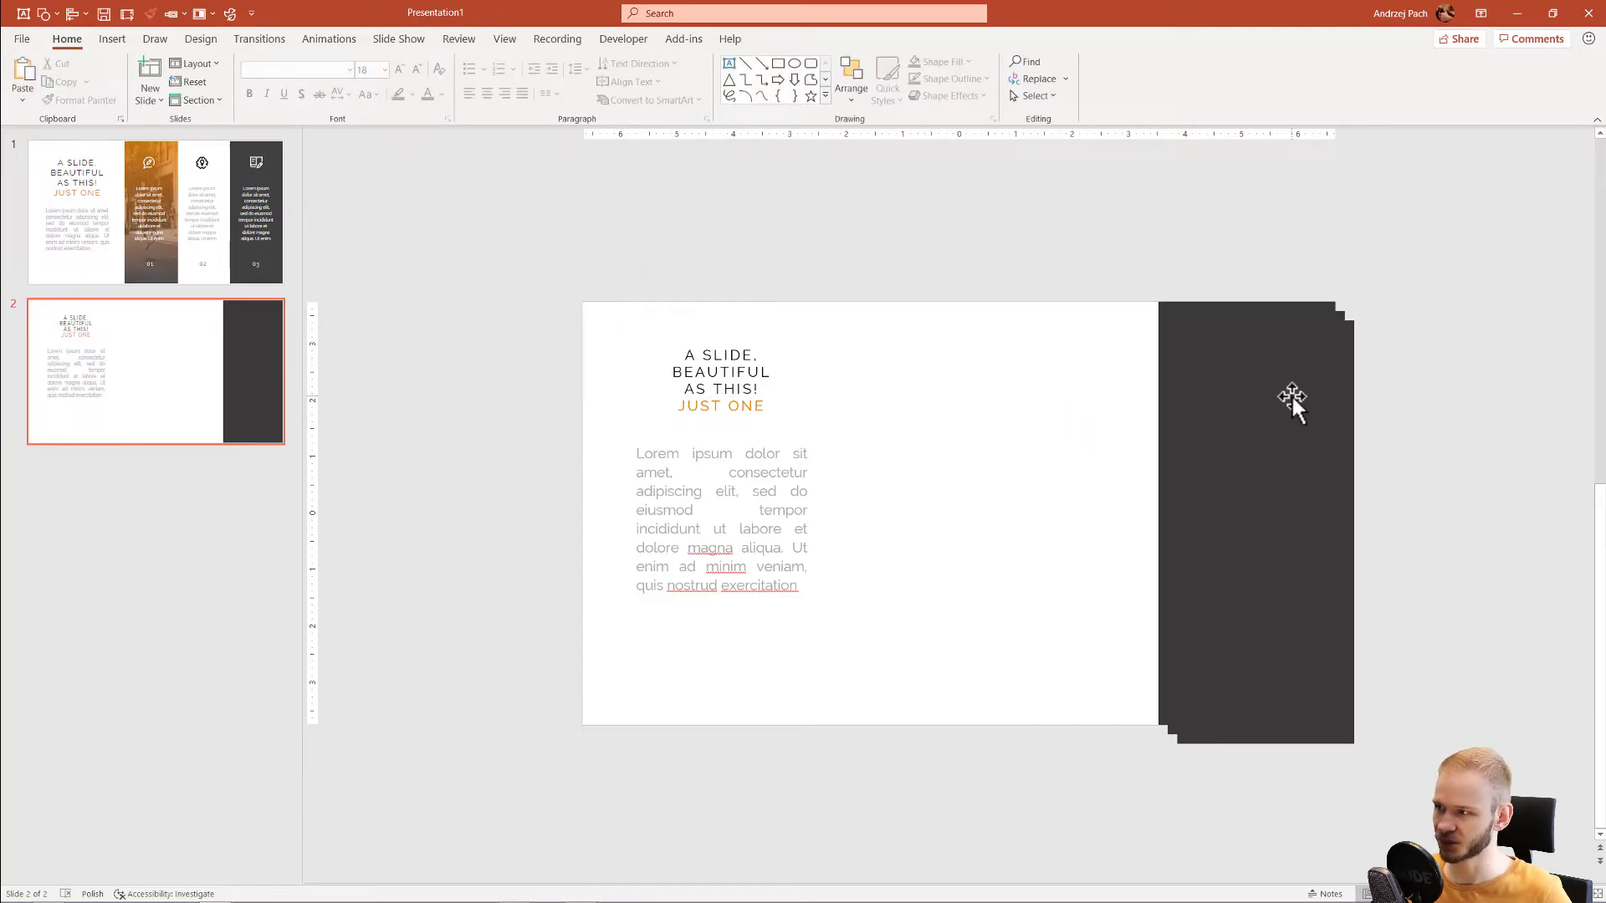
Move a rectangle copy left to form dark, white, dark columns, deleting the leftover copy
{"action": "left_click_drag", "start_coordinate": [1291, 394], "coordinate": [1107, 720]}
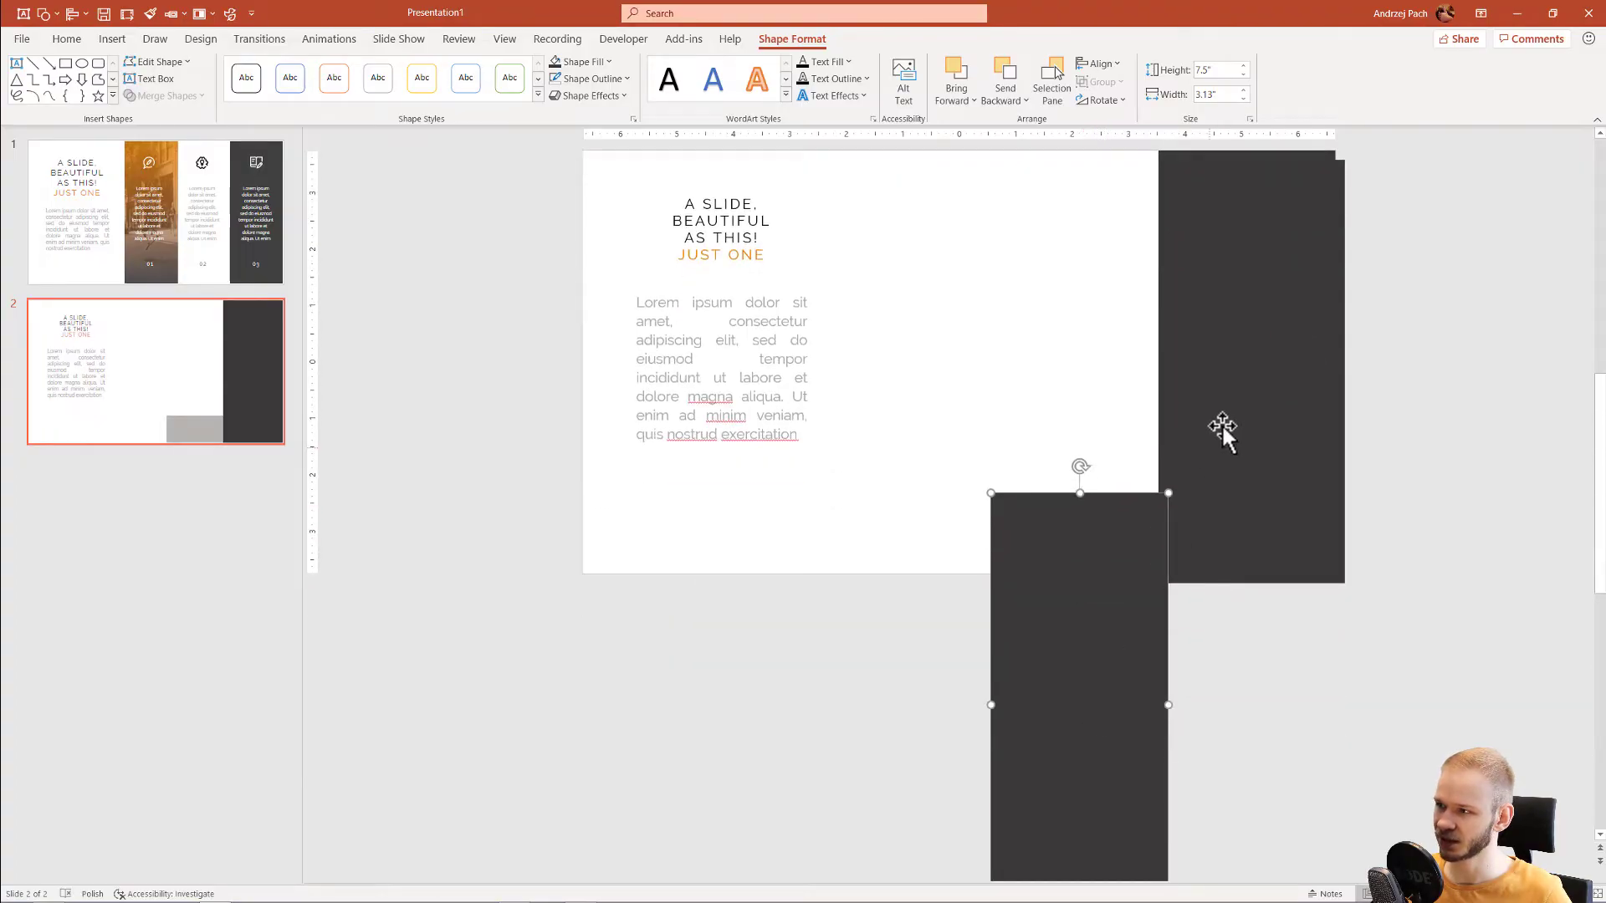
{"action": "left_click_drag", "start_coordinate": [1222, 425], "coordinate": [868, 416]}
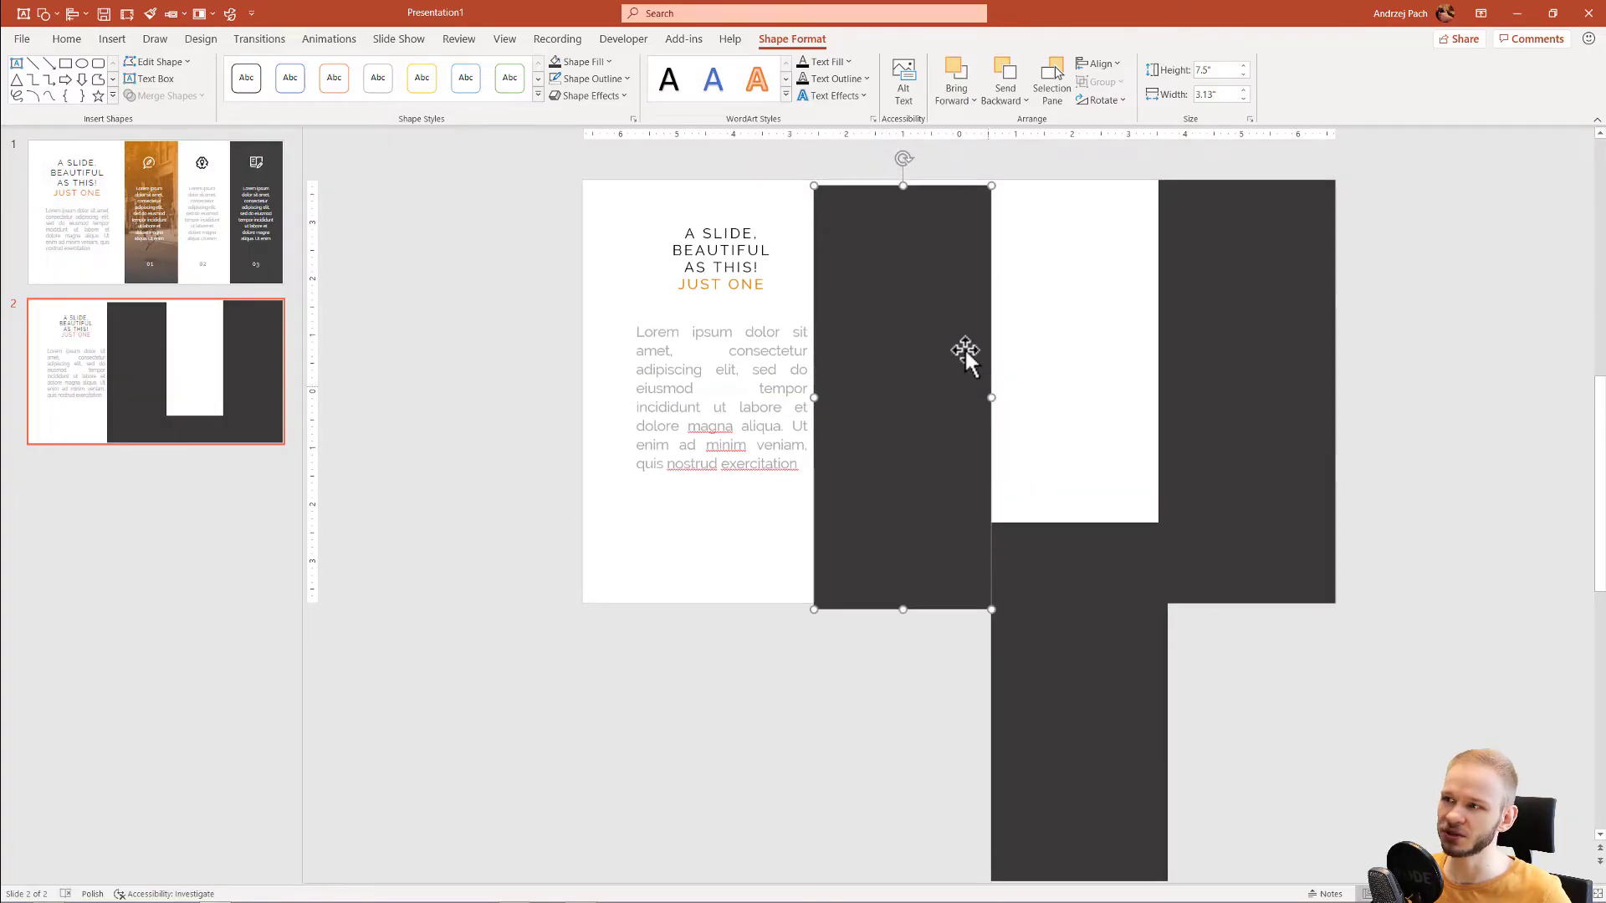
{"action": "left_click_drag", "start_coordinate": [935, 333], "coordinate": [940, 300]}
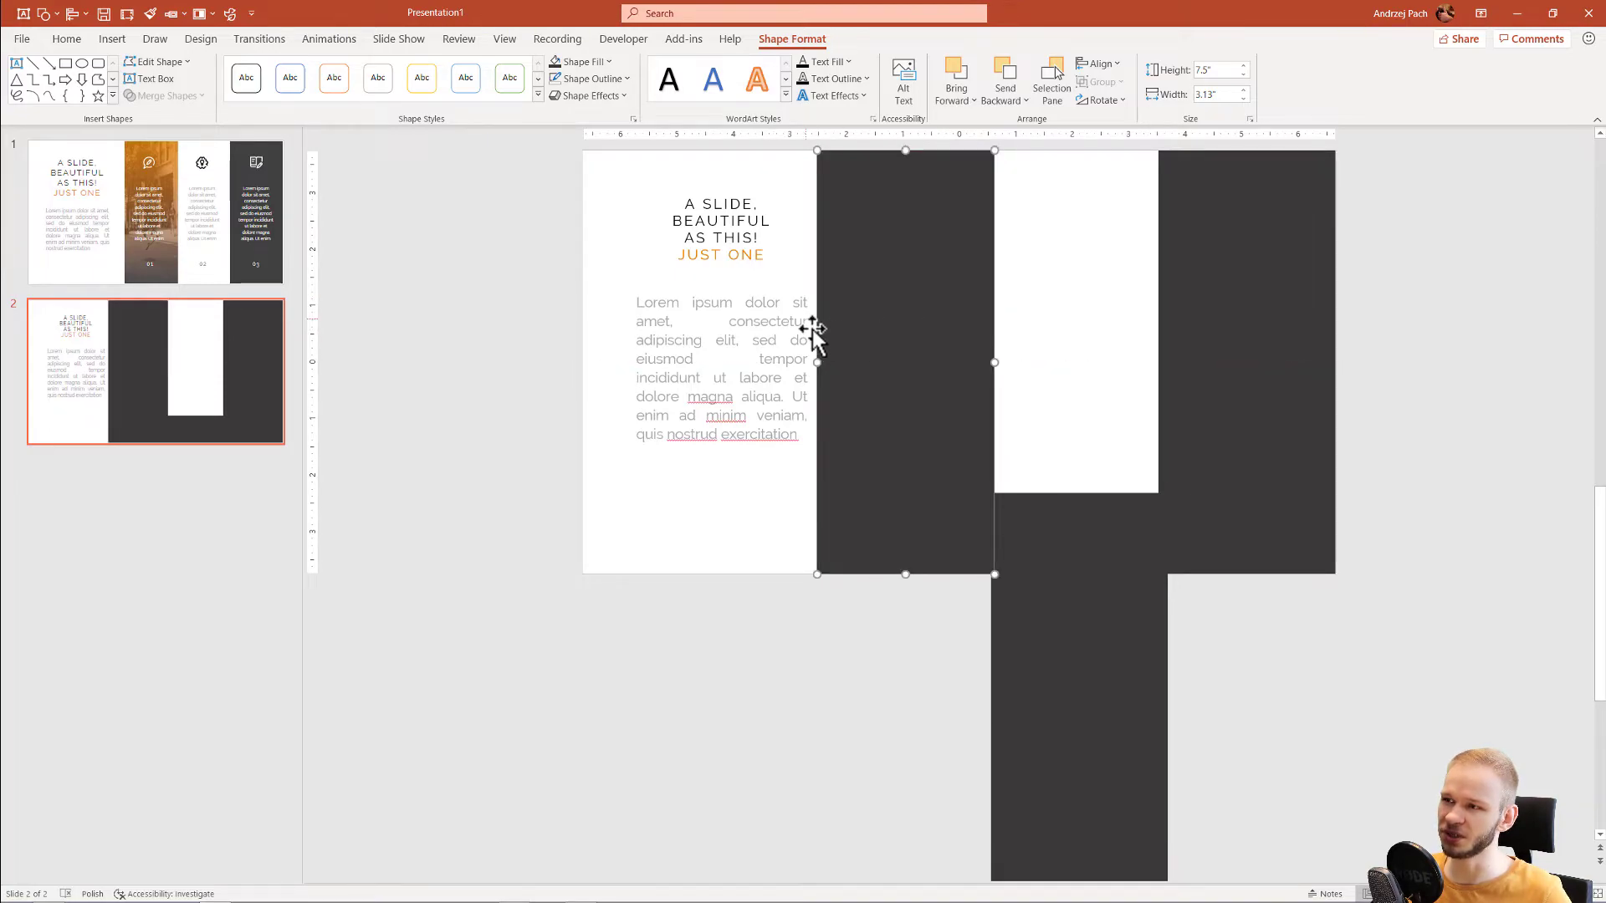
{"action": "scroll", "coordinate": [819, 330], "scroll_direction": "up", "scroll_amount": 1}
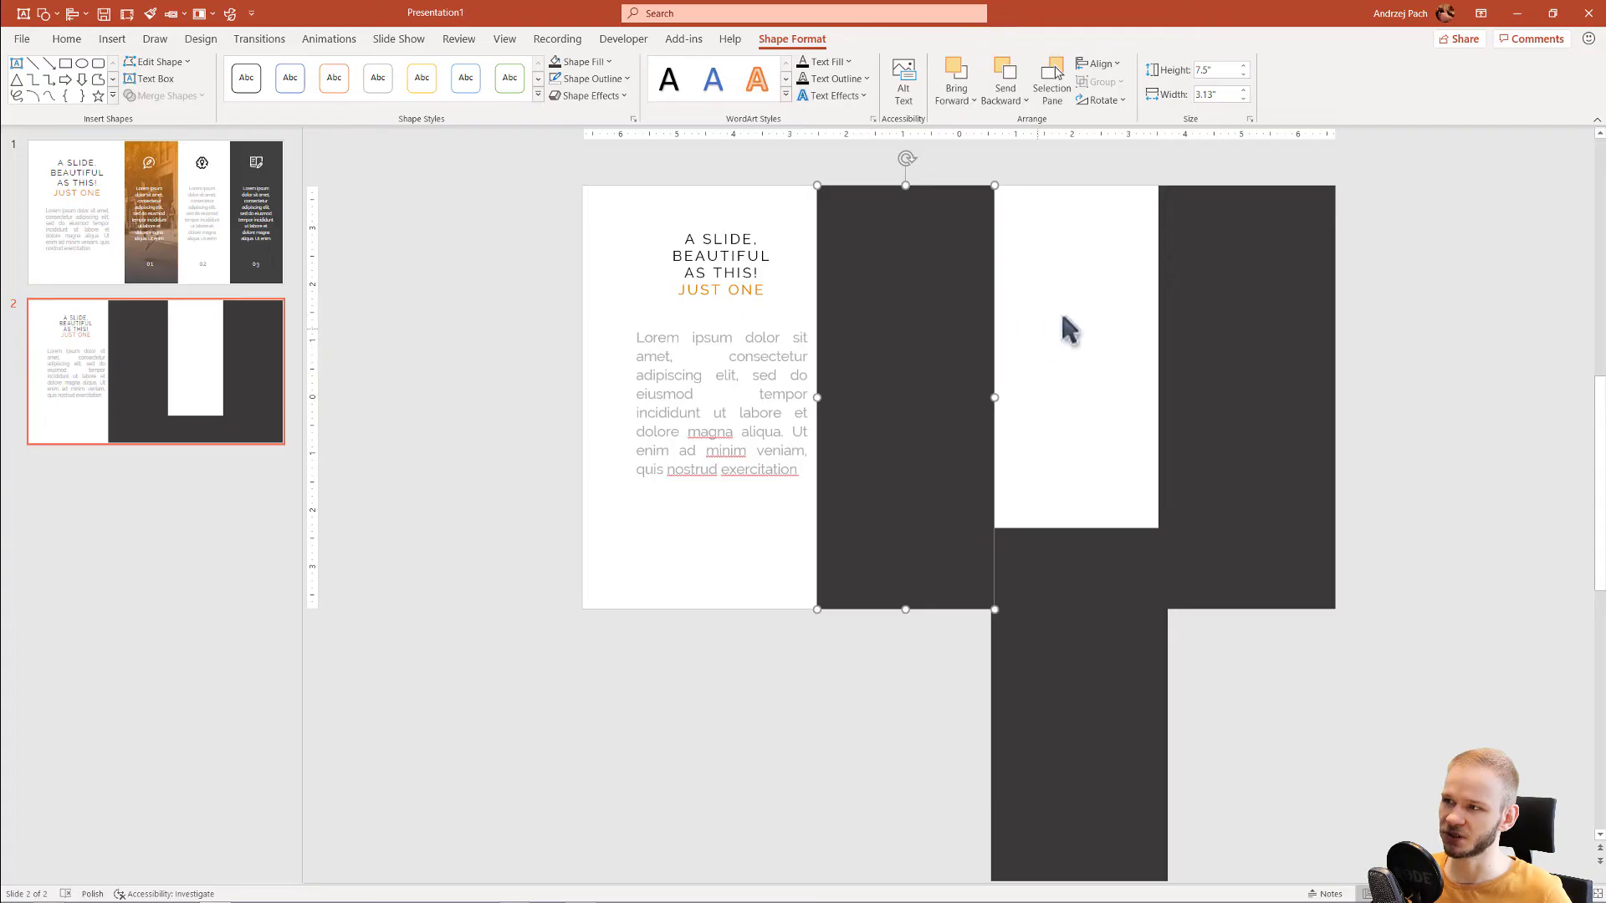
{"action": "left_click", "coordinate": [1104, 556]}
{"action": "key", "text": "Delete"}
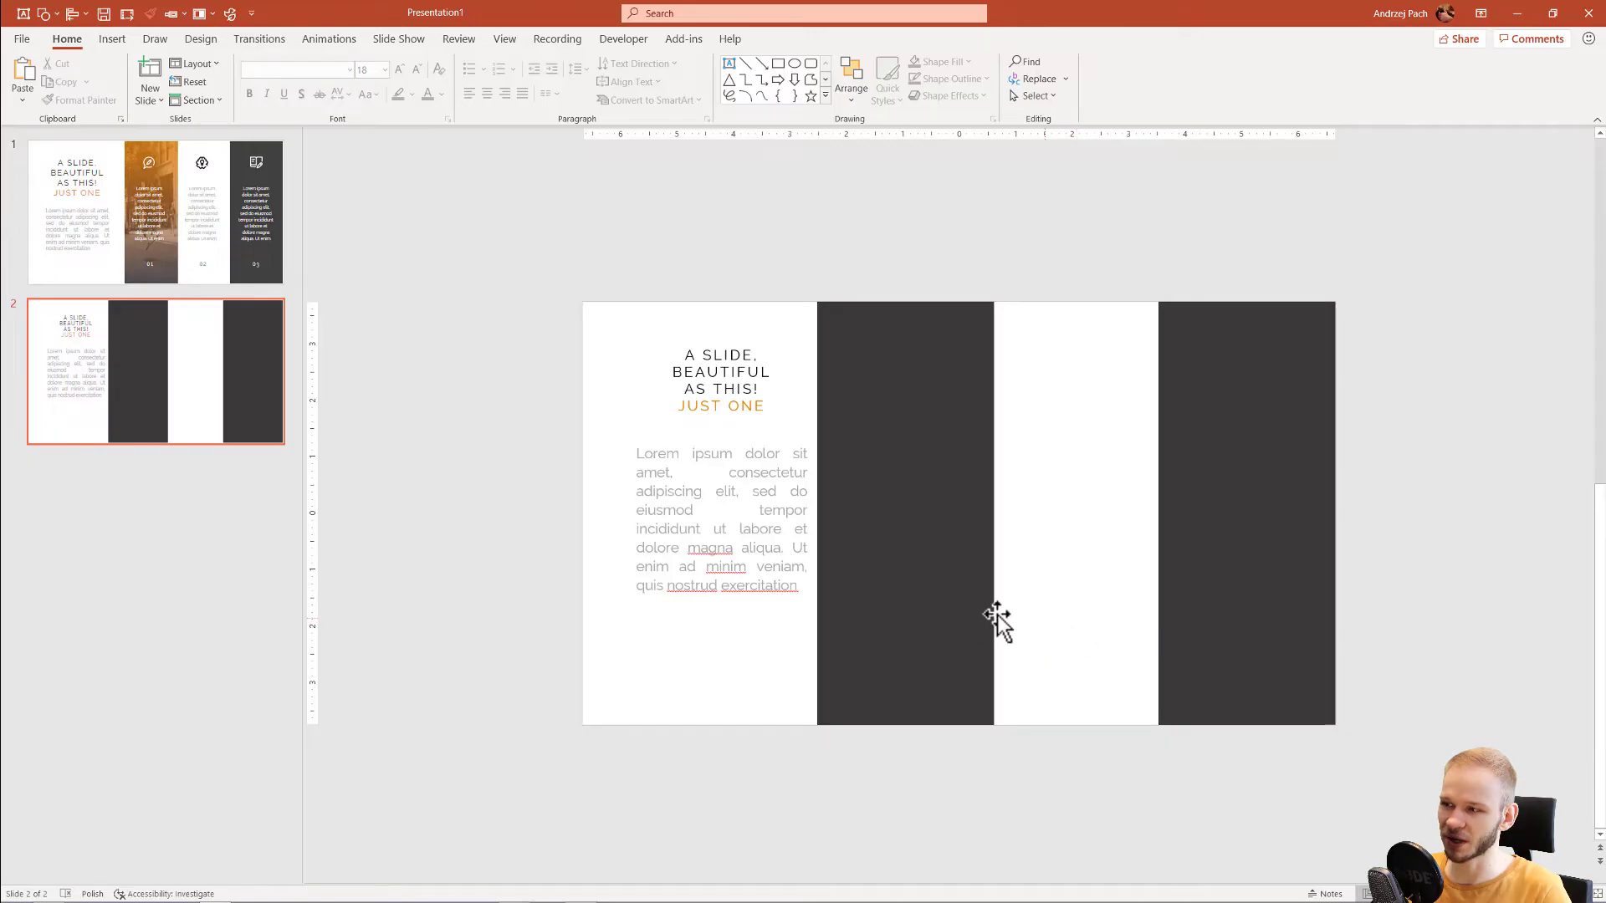
Narrow both dark columns to 2.08 inches and shift the left one right for even spacing
{"action": "left_click", "coordinate": [889, 527]}
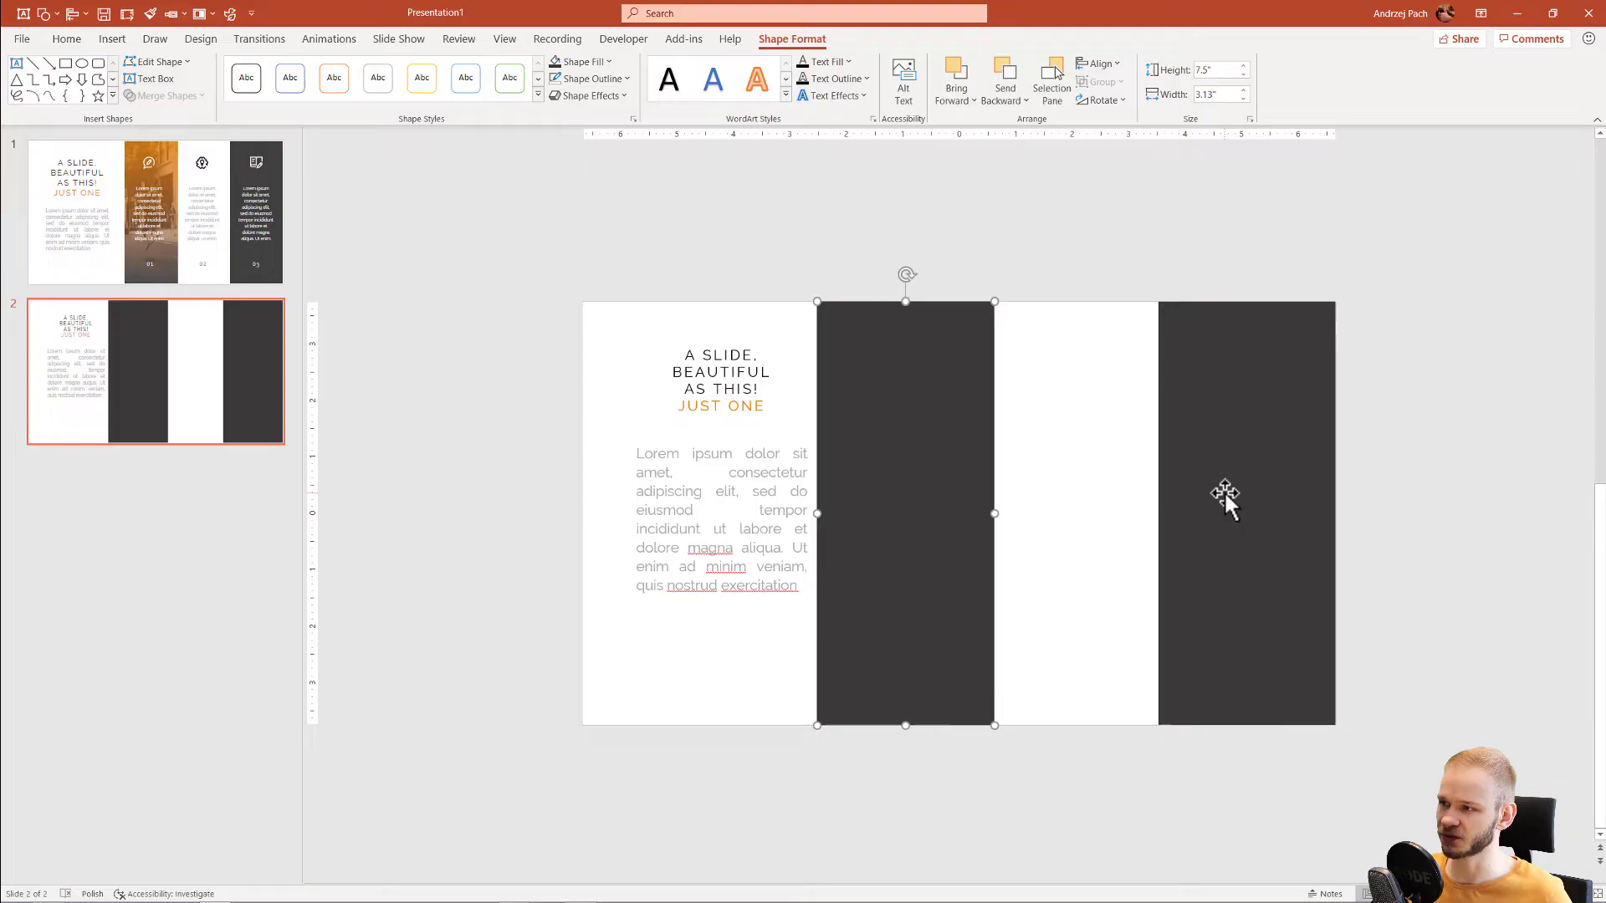
{"action": "left_click", "coordinate": [1223, 494], "text": "shift"}
{"action": "mouse_move", "coordinate": [817, 513]}
{"action": "left_mouse_down"}
{"action": "mouse_move", "coordinate": [849, 512]}
{"action": "mouse_move", "coordinate": [808, 505]}
{"action": "mouse_move", "coordinate": [831, 501]}
{"action": "left_mouse_up"}
{"action": "left_click", "coordinate": [1022, 530]}
{"action": "left_click", "coordinate": [958, 513]}
{"action": "mouse_move", "coordinate": [959, 514]}
{"action": "left_mouse_down"}
{"action": "mouse_move", "coordinate": [993, 517]}
{"action": "mouse_move", "coordinate": [970, 516]}
{"action": "left_mouse_up"}
{"action": "key", "text": "Escape"}
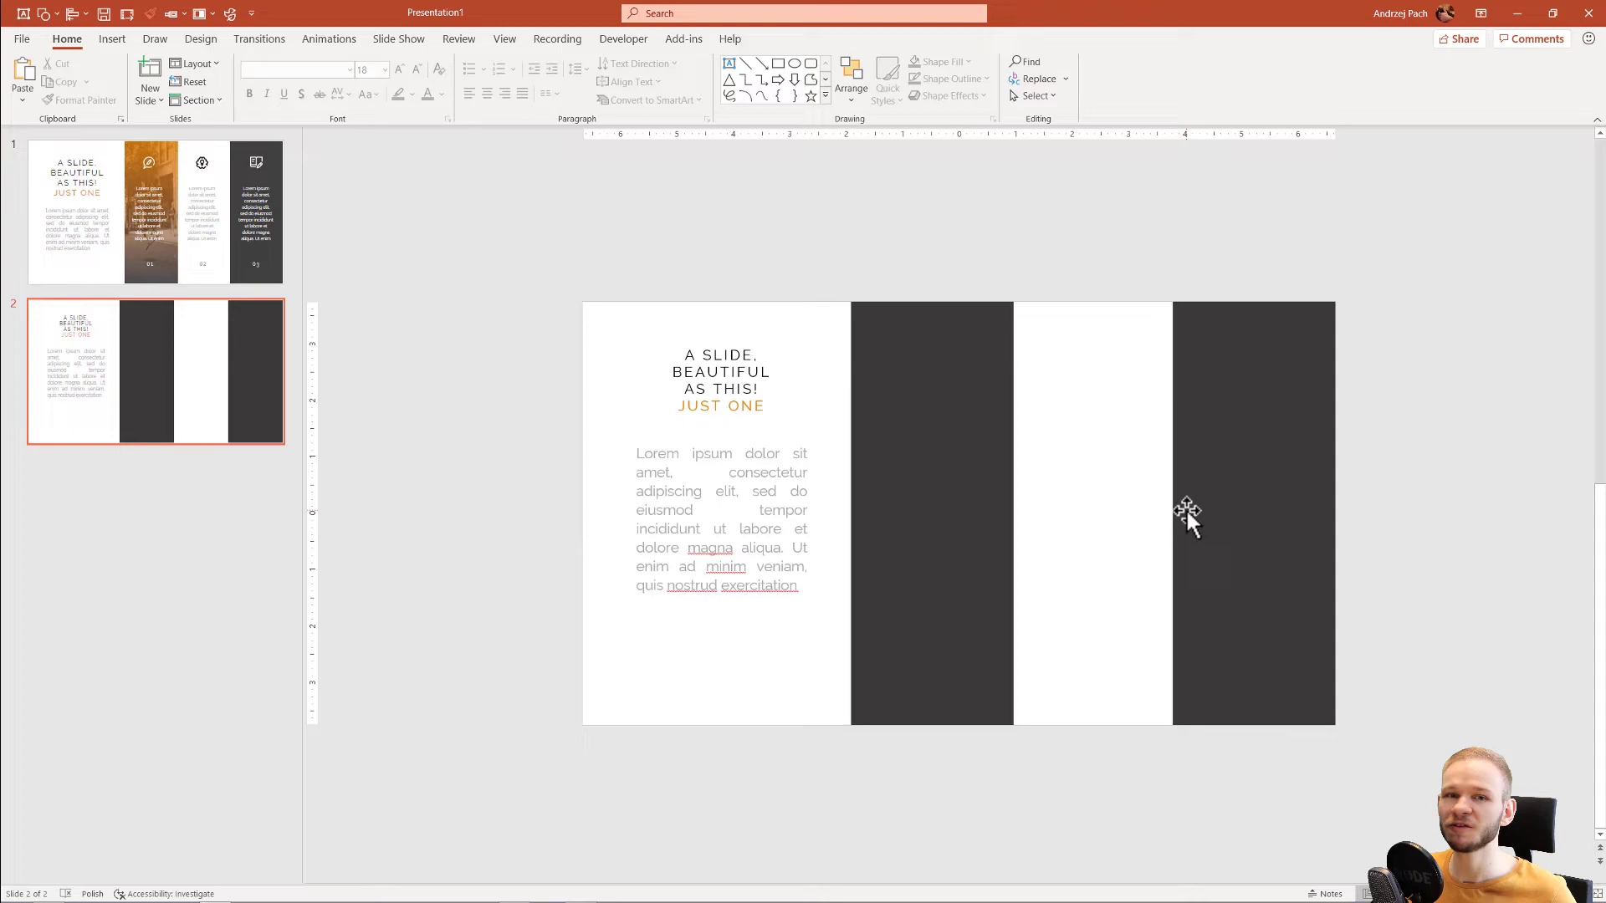
Place a smaller-font copy of the Lorem ipsum text box on the left dark column
{"action": "left_click", "coordinate": [736, 594]}
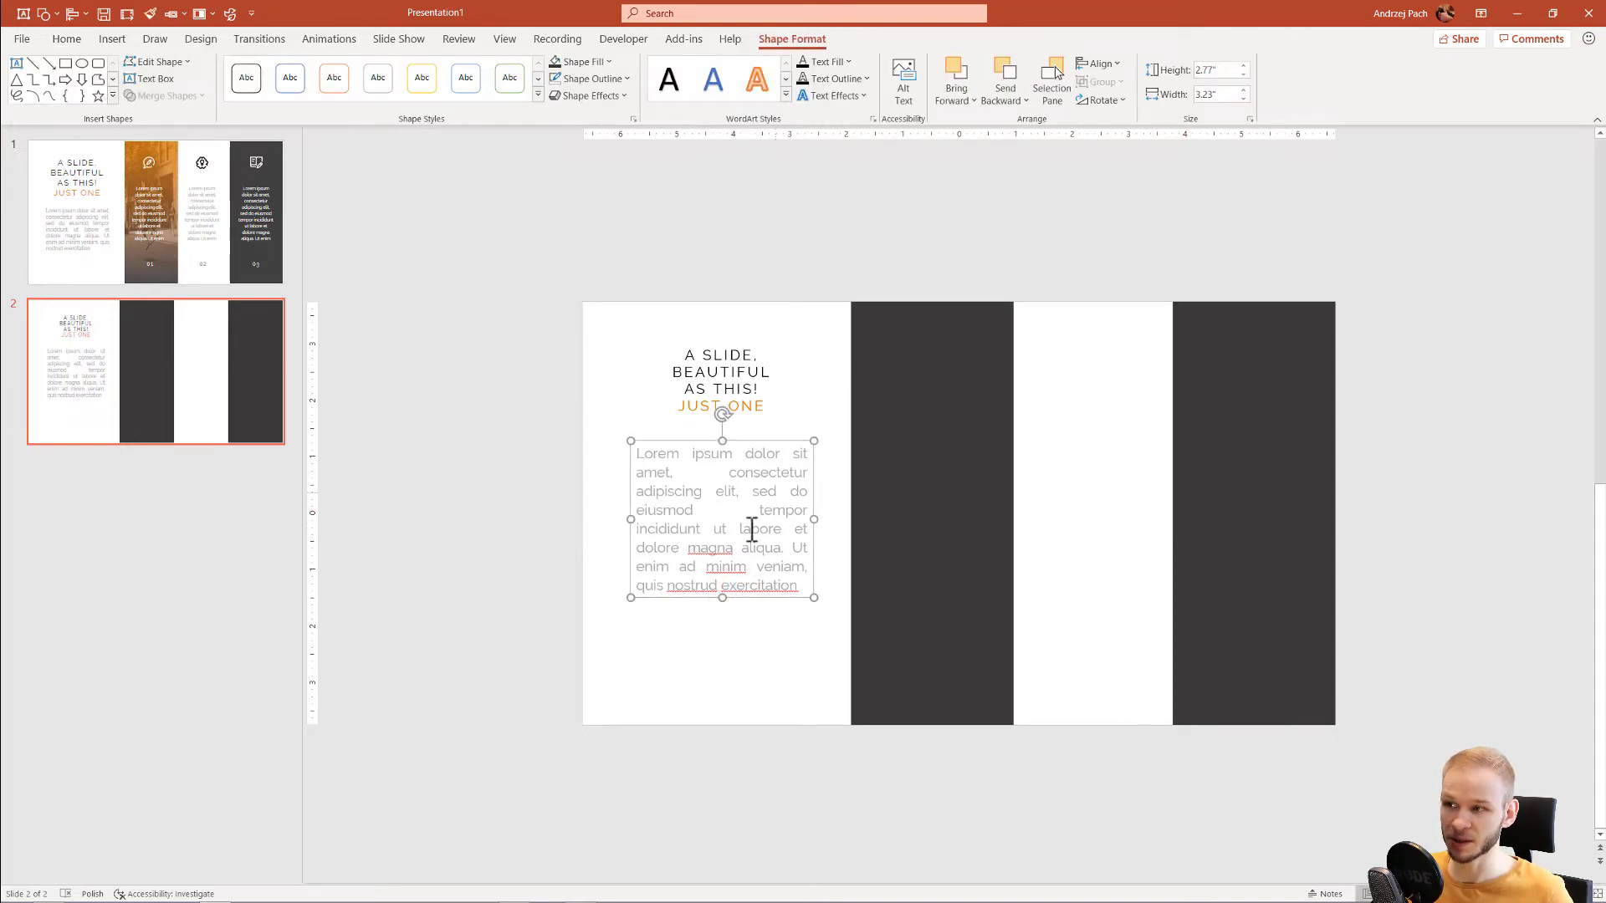
{"action": "key", "text": "ctrl+v"}
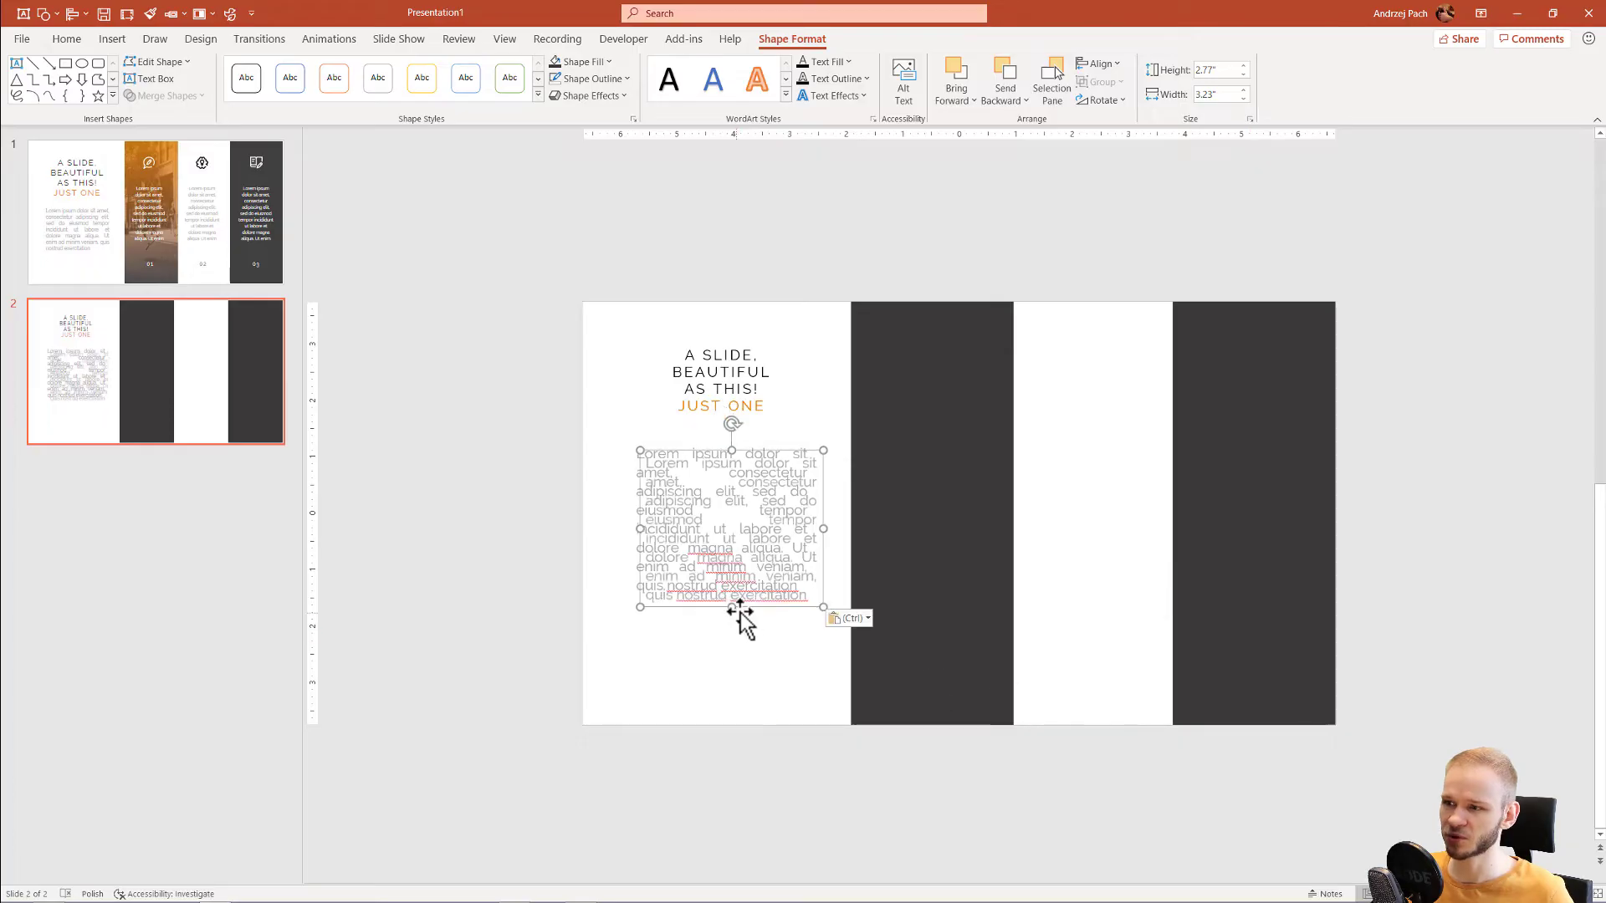
{"action": "left_click_drag", "start_coordinate": [798, 614], "coordinate": [994, 619]}
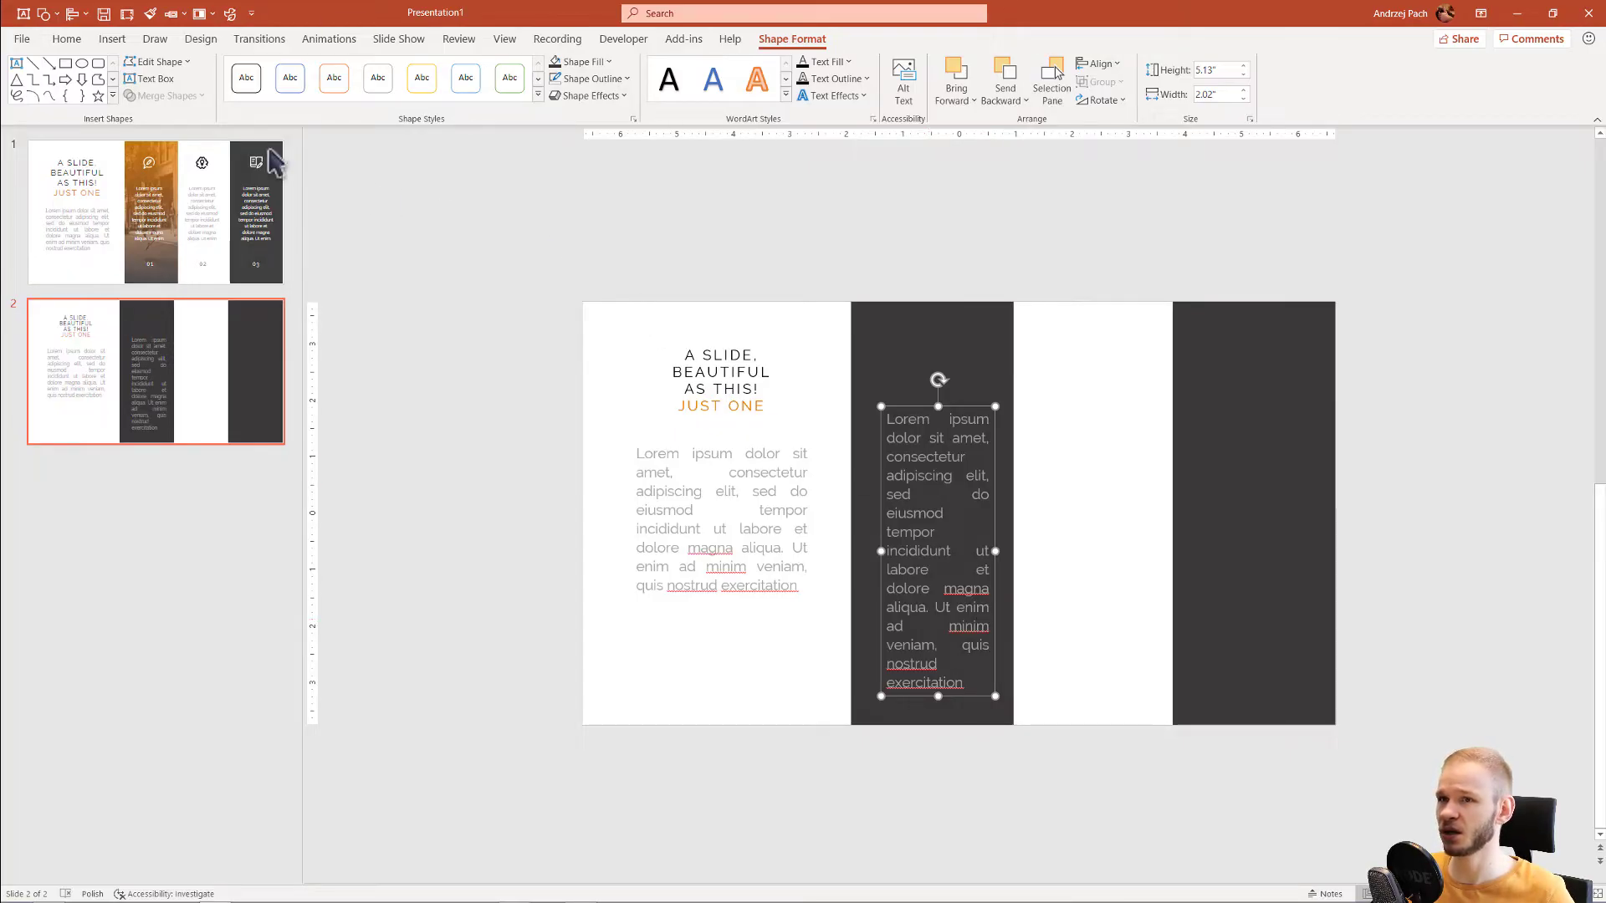
{"action": "left_click", "coordinate": [67, 39]}
{"action": "left_click", "coordinate": [417, 70]}
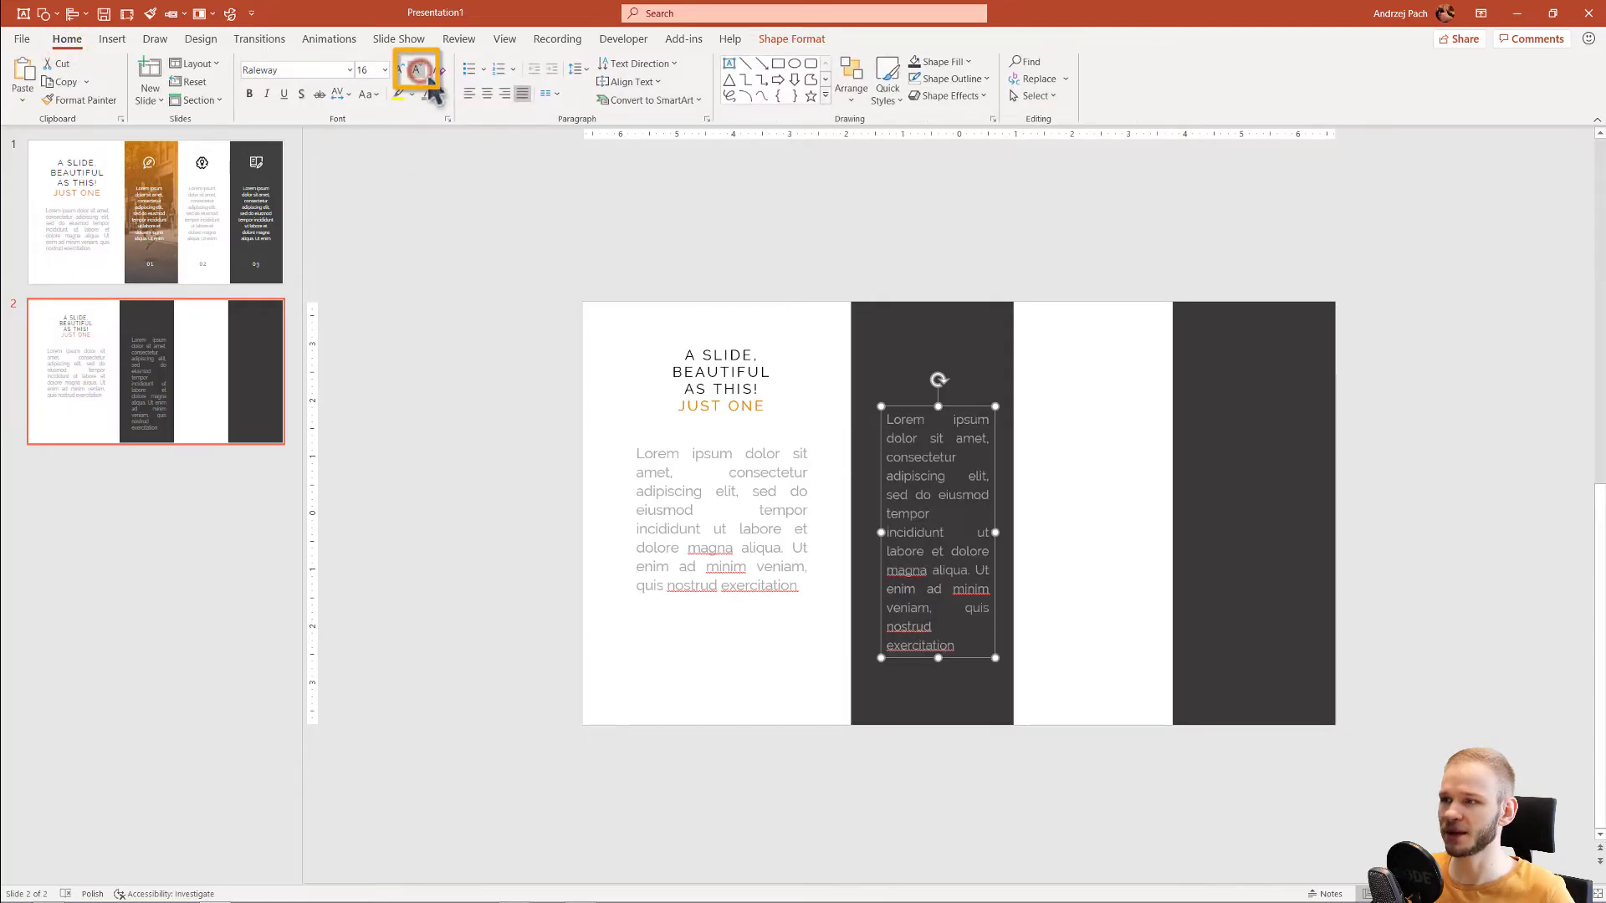
{"action": "left_click_drag", "start_coordinate": [925, 403], "coordinate": [919, 394]}
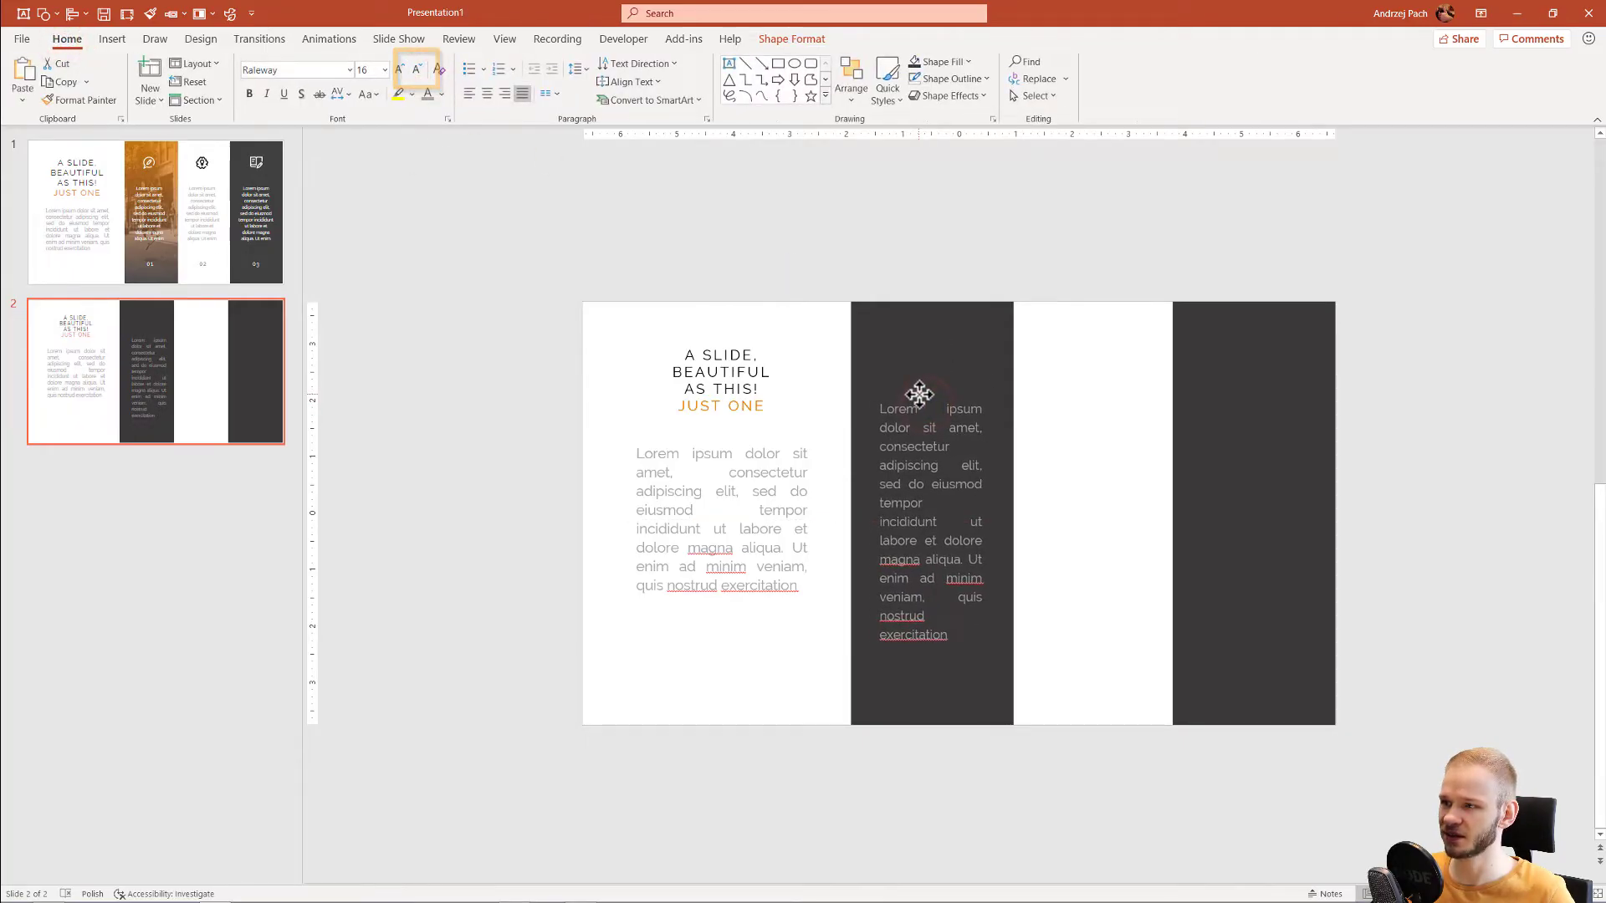
Copy that text box into the white column and duplicate it for the remaining column
{"action": "key", "text": "ctrl+c"}
{"action": "key", "text": "ctrl+v"}
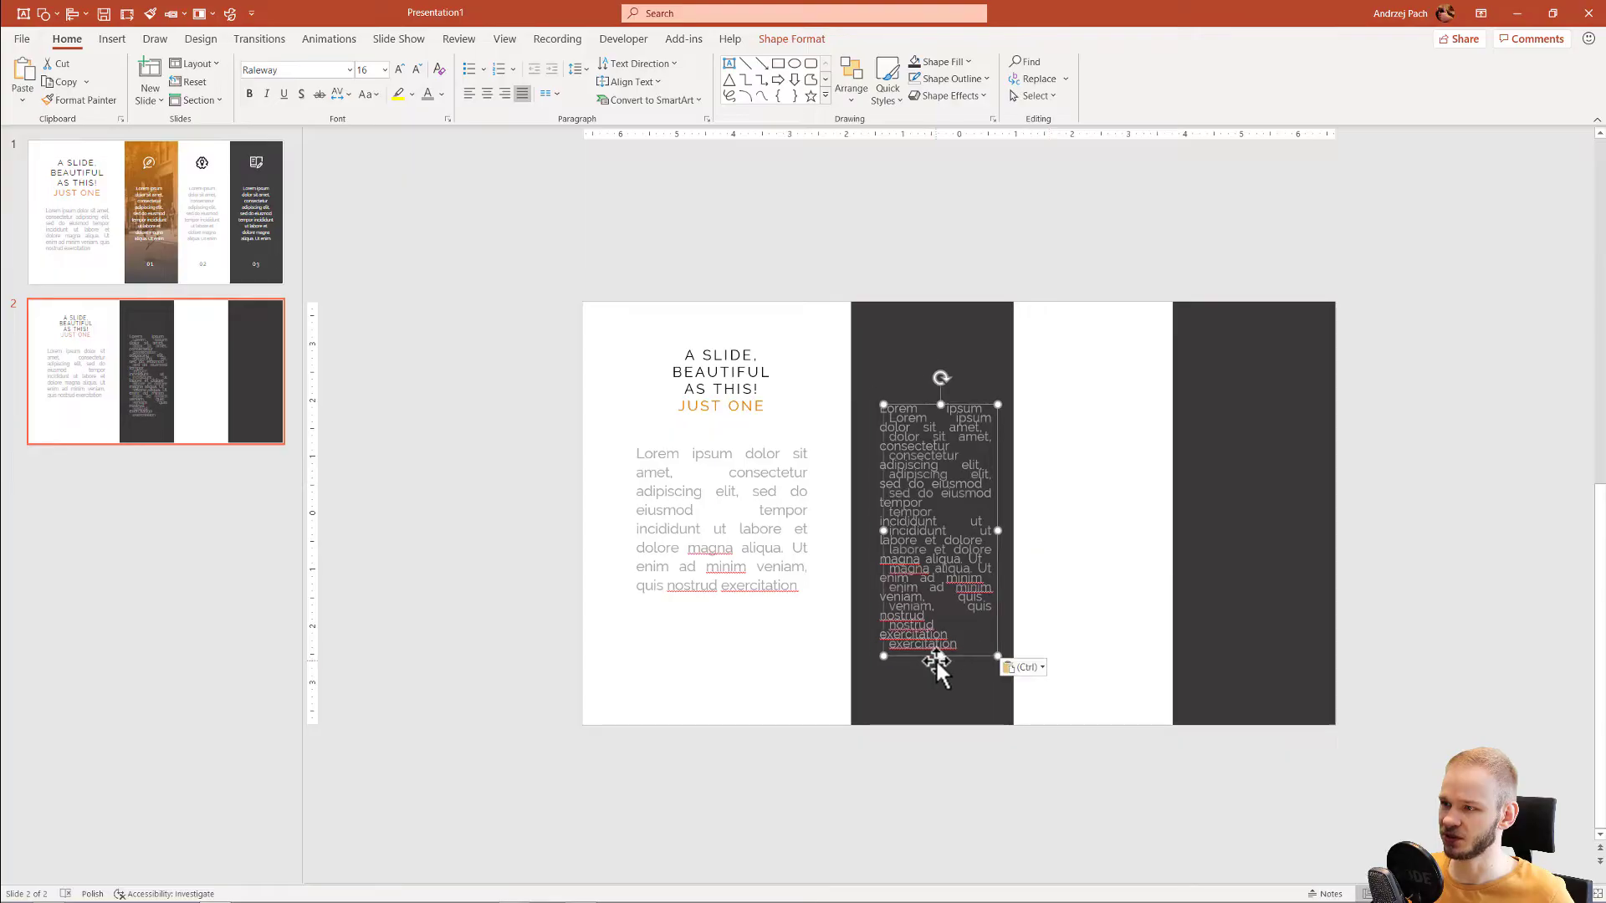
{"action": "left_click_drag", "start_coordinate": [926, 655], "coordinate": [1249, 647]}
{"action": "key", "text": "ctrl+d"}
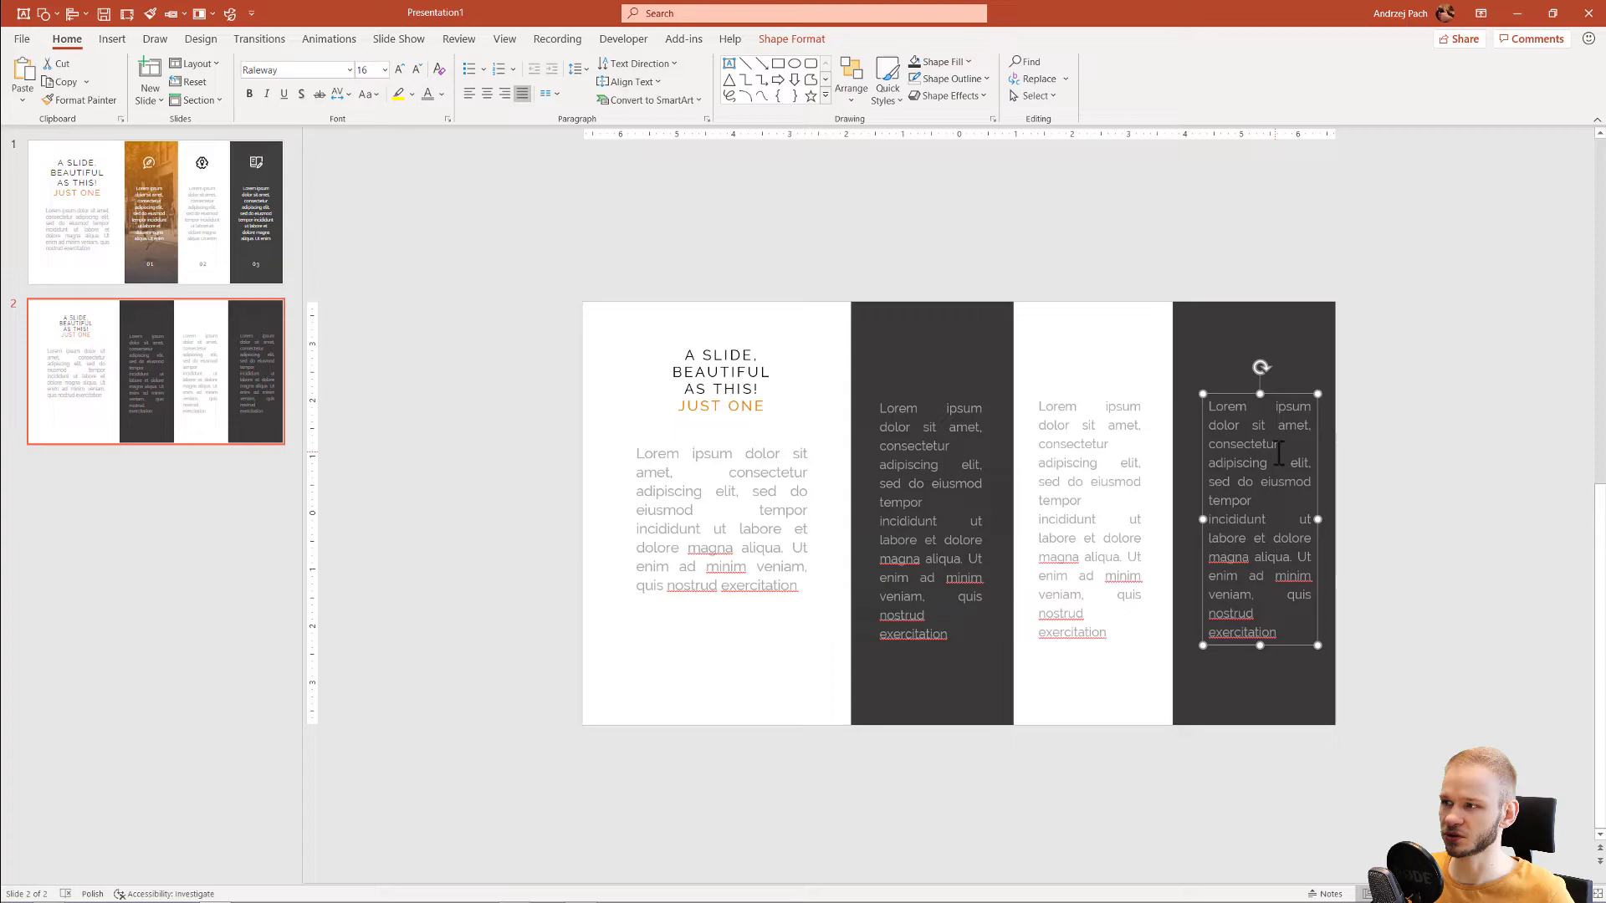
Turn the Lorem ipsum text in both dark columns white
{"action": "left_click", "coordinate": [911, 457], "text": "shift"}
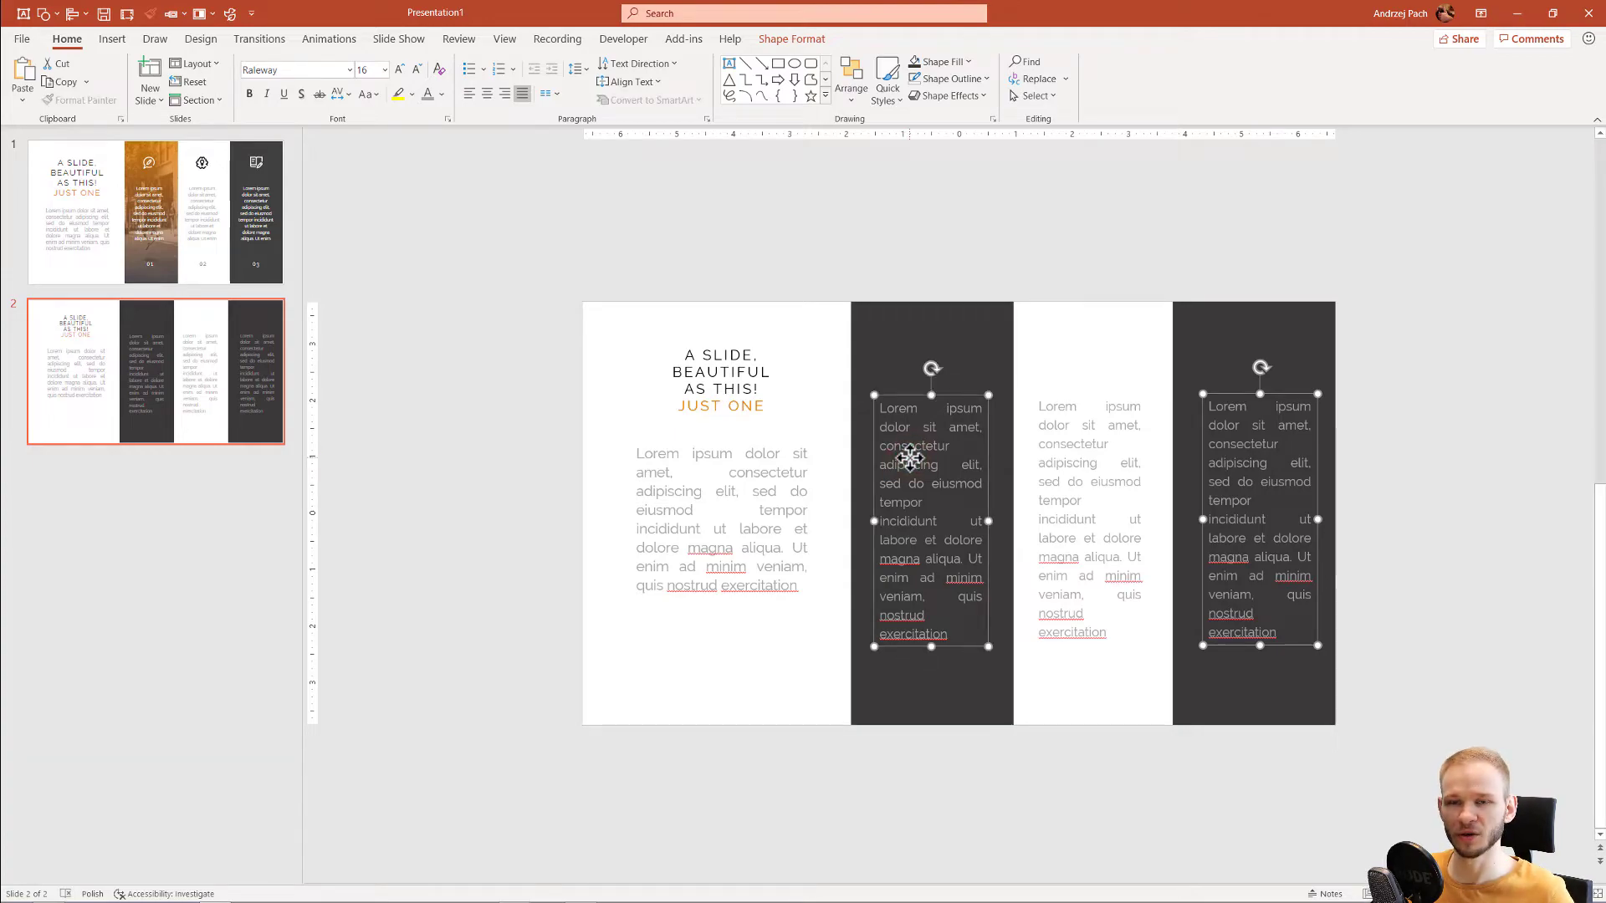
{"action": "left_click", "coordinate": [441, 94]}
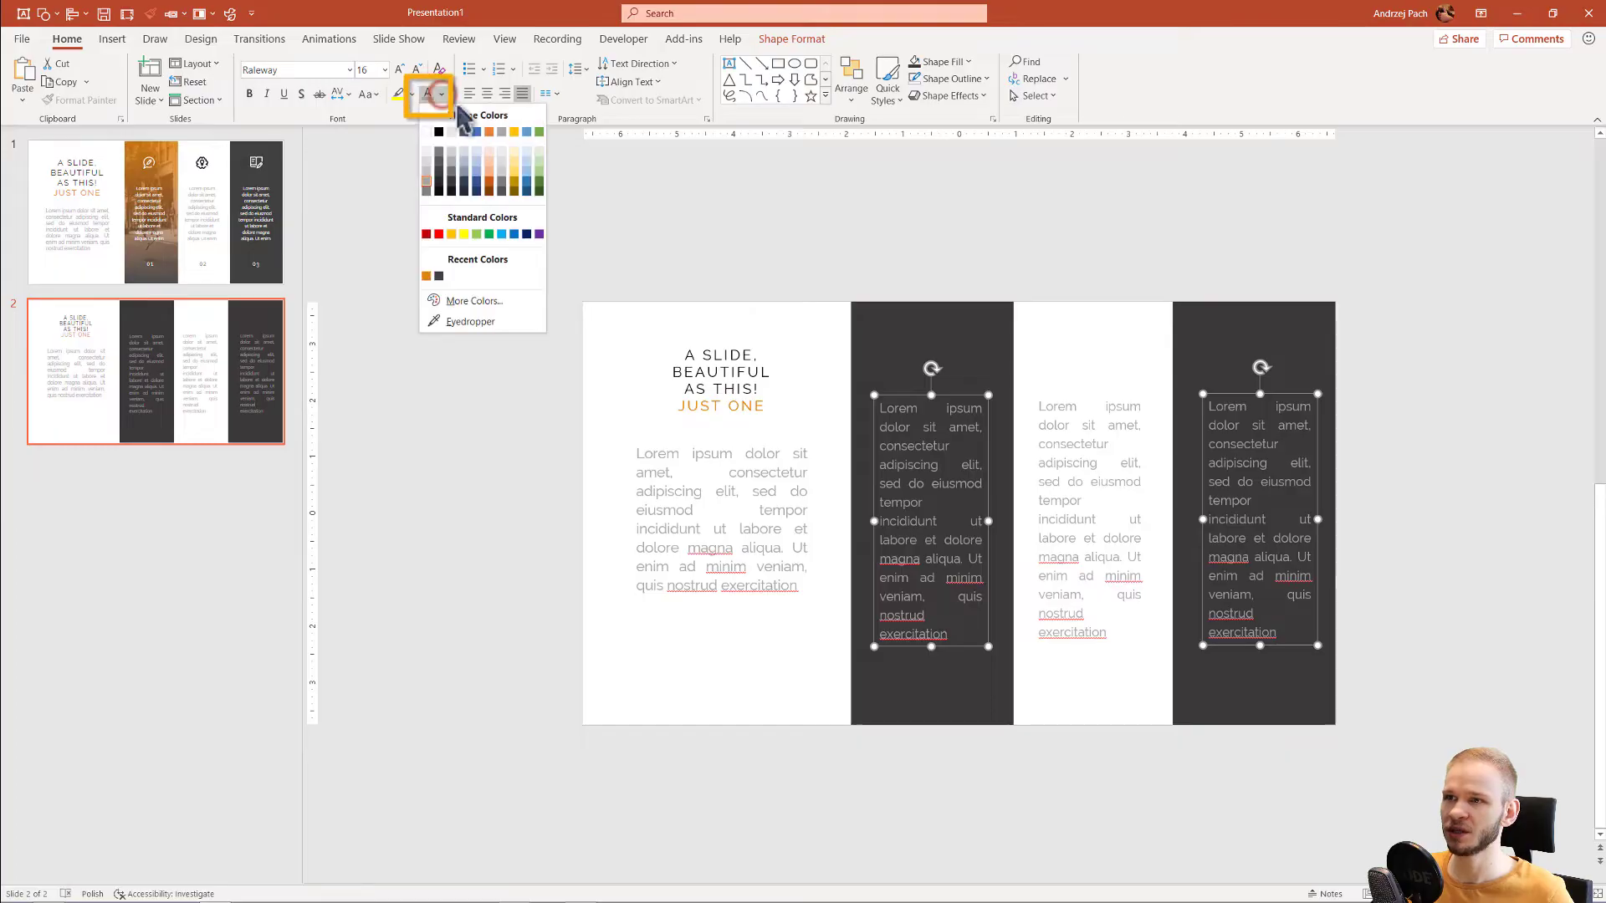
{"action": "left_click", "coordinate": [428, 132]}
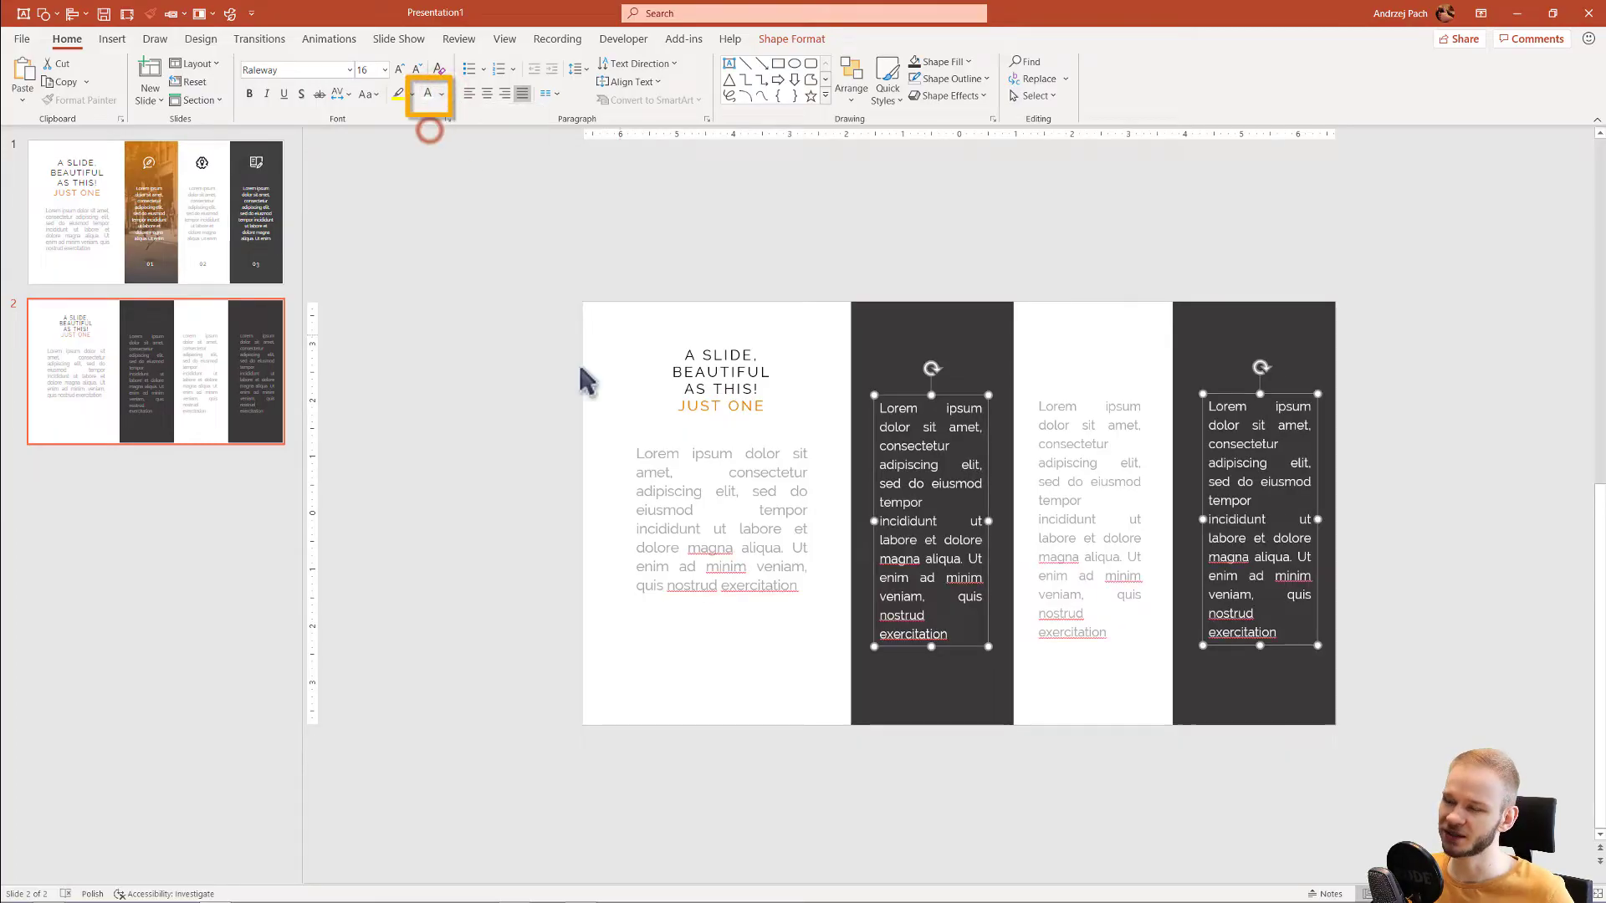
{"action": "left_click", "coordinate": [506, 410]}
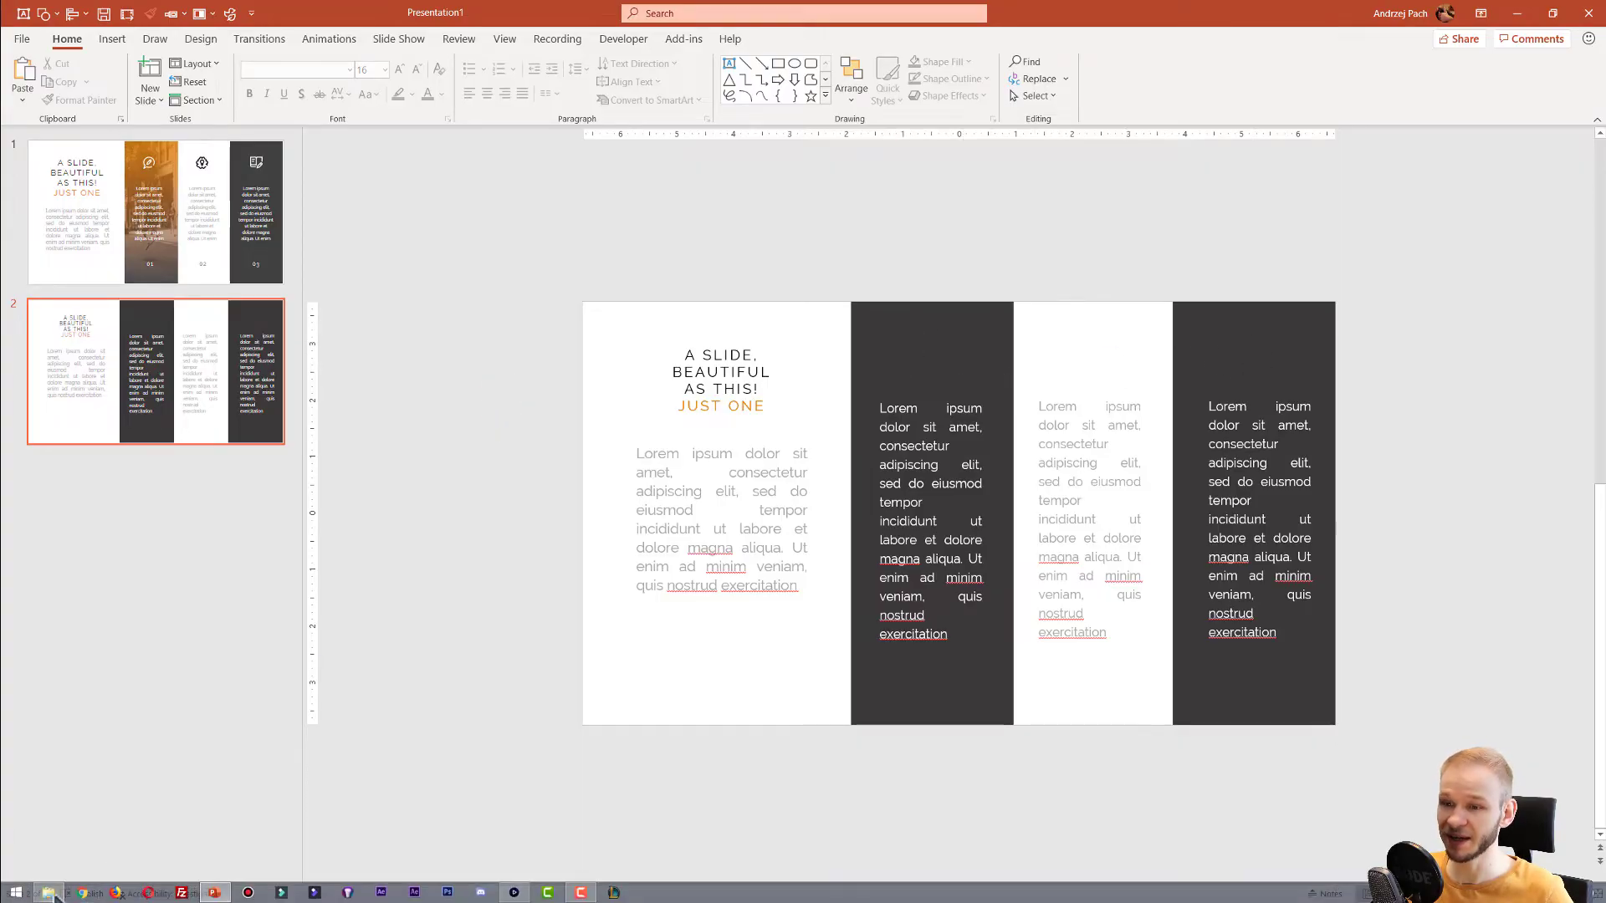
Drag the '1 white', '2 white' and '3' icon files from File Explorer onto the first dark column
{"action": "left_click", "coordinate": [52, 893]}
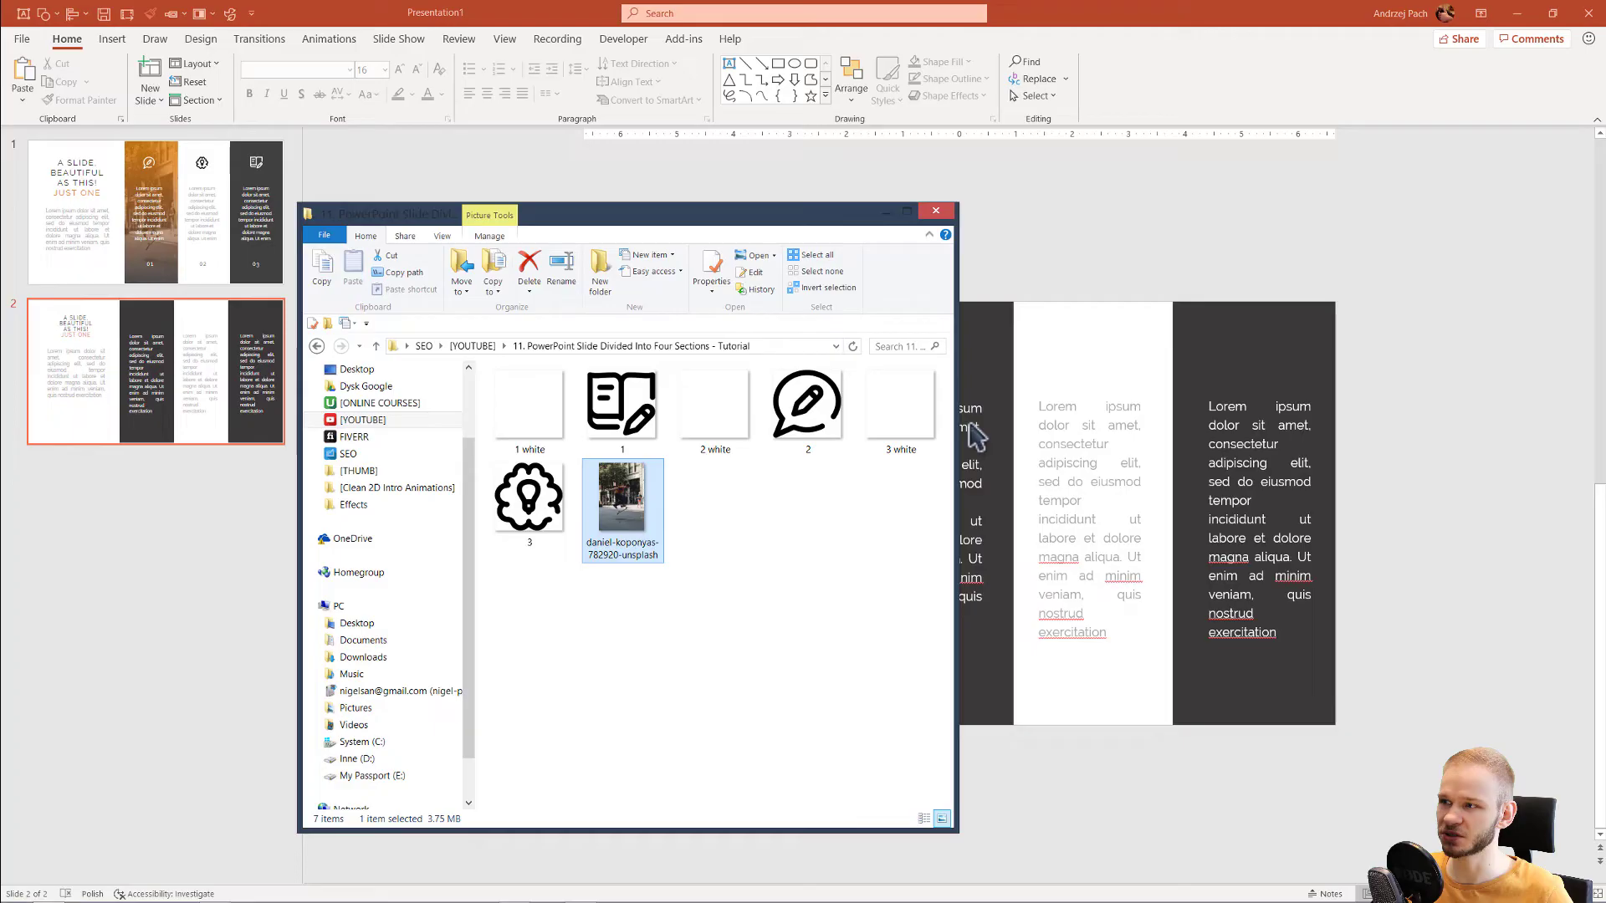
{"action": "left_click", "coordinate": [528, 397]}
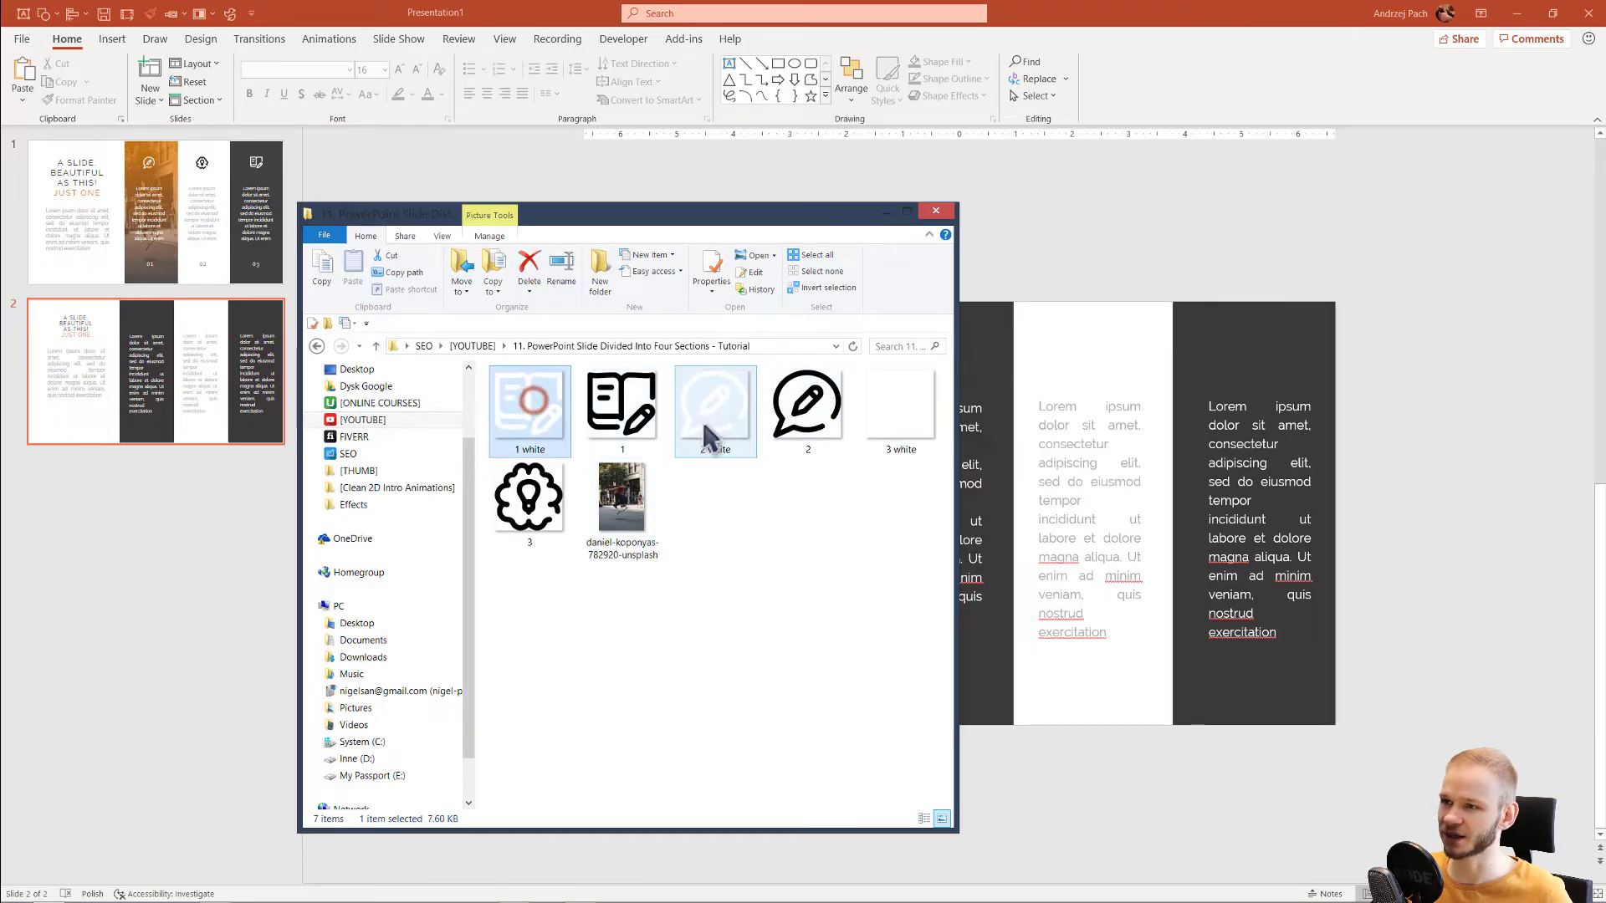
{"action": "left_click", "coordinate": [527, 506], "text": "ctrl"}
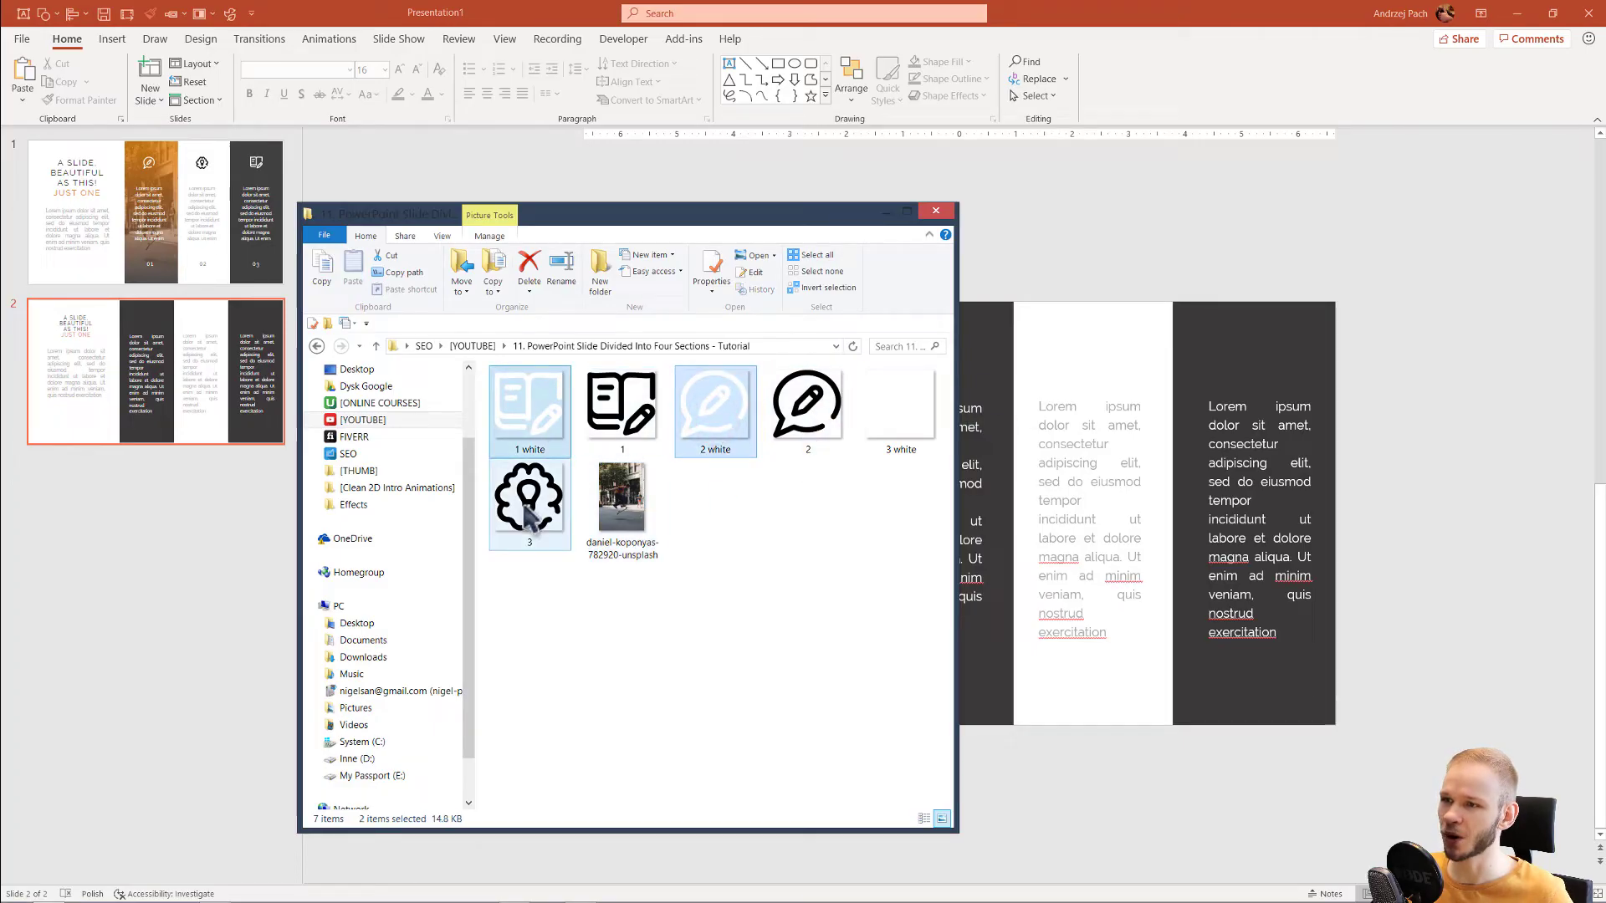
{"action": "left_click_drag", "start_coordinate": [530, 437], "coordinate": [1037, 447]}
{"action": "left_click", "coordinate": [1034, 585]}
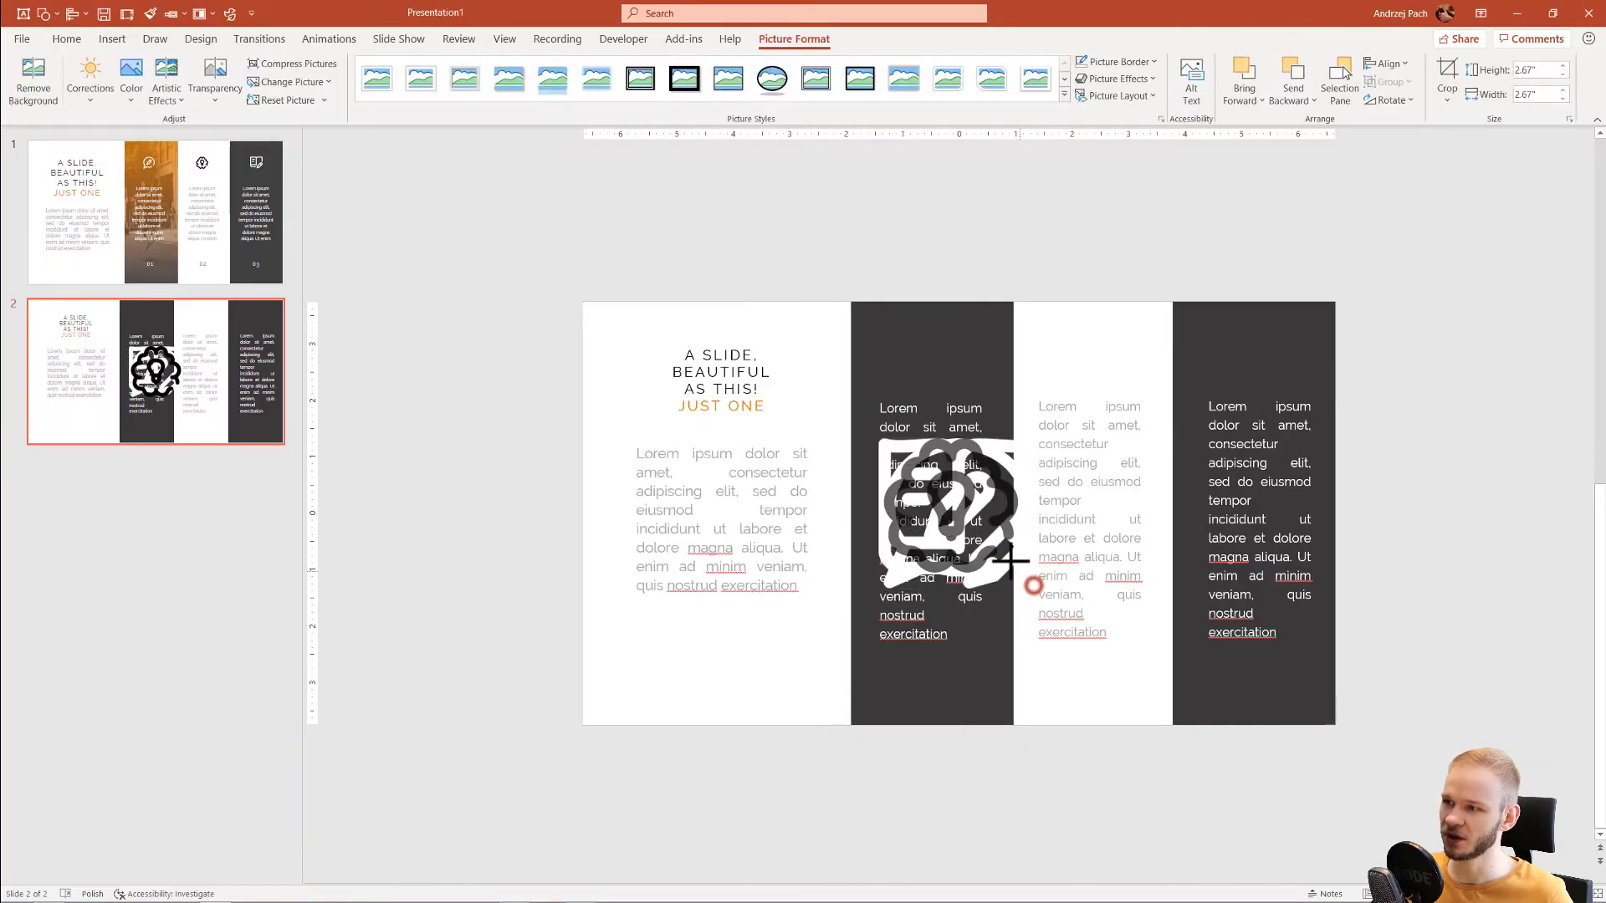
Shrink the three icons to about 0.75" and set one atop each column, including the book icon
{"action": "left_click_drag", "start_coordinate": [968, 520], "coordinate": [1094, 355]}
{"action": "left_click", "coordinate": [1037, 588]}
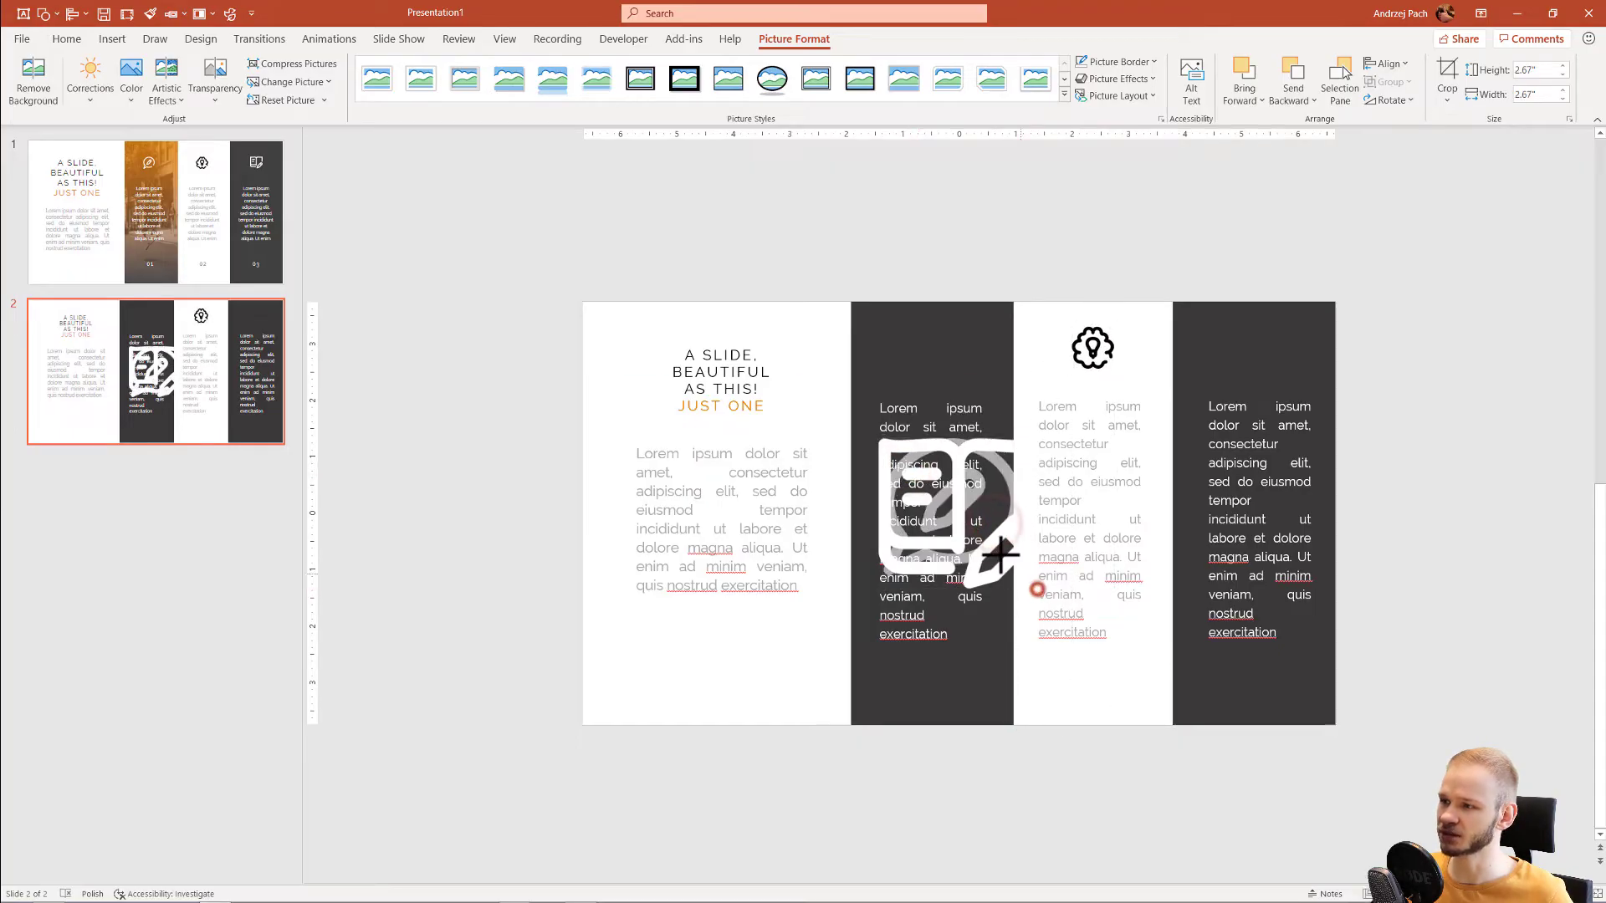
{"action": "left_click_drag", "start_coordinate": [928, 481], "coordinate": [941, 353]}
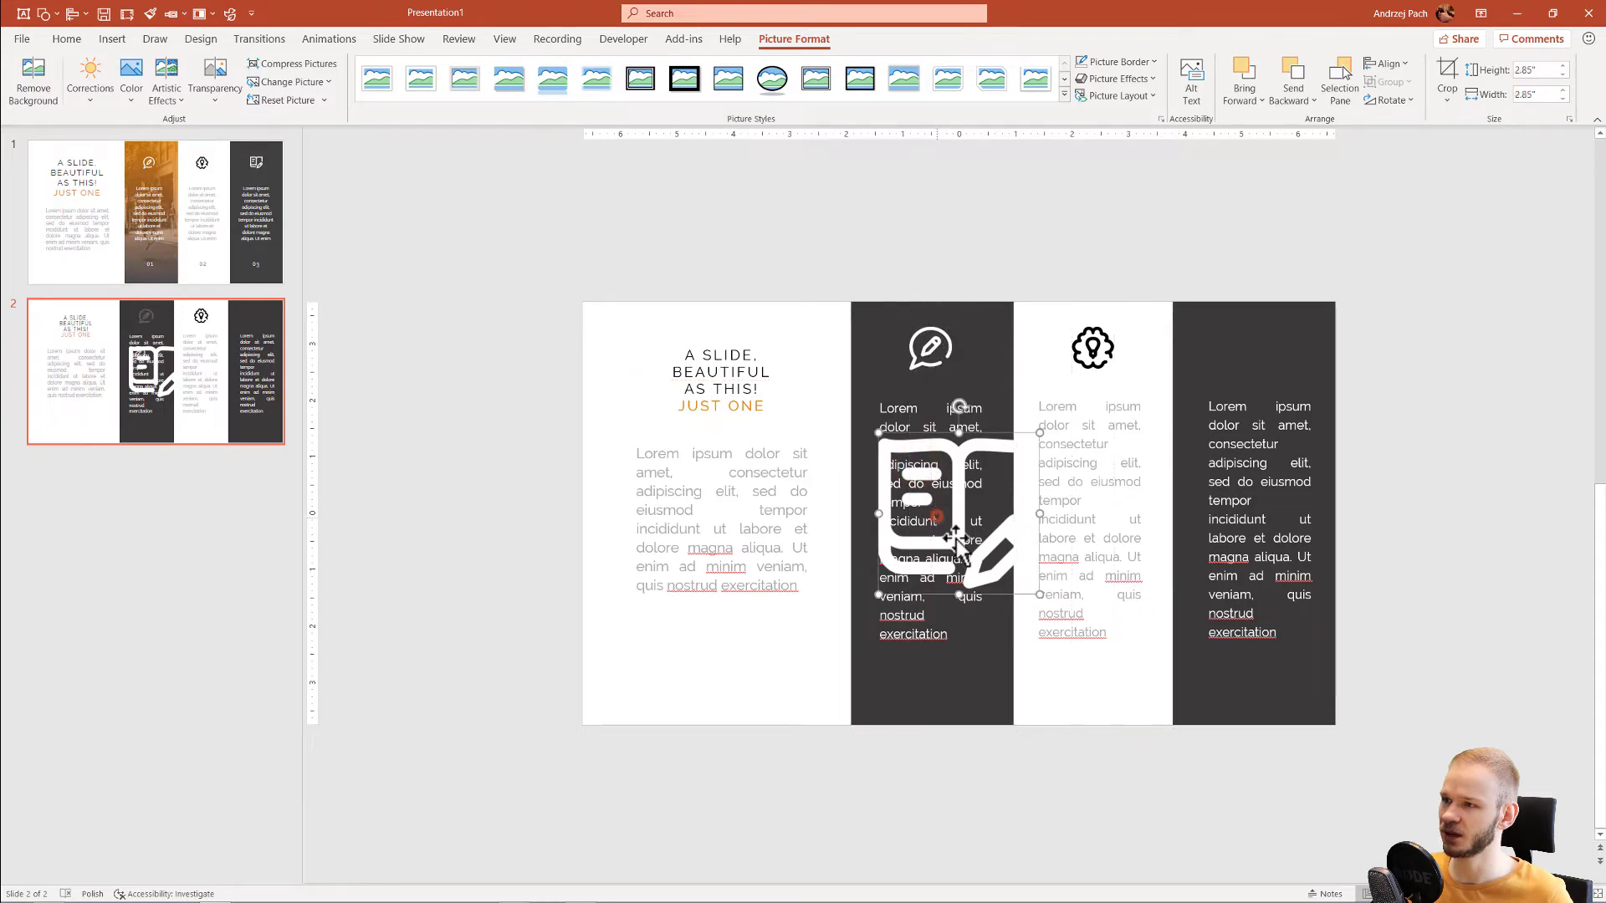
{"action": "left_click_drag", "start_coordinate": [1037, 591], "coordinate": [921, 443]}
{"action": "left_click_drag", "start_coordinate": [937, 439], "coordinate": [1259, 347]}
{"action": "left_click_drag", "start_coordinate": [1093, 350], "coordinate": [1093, 350]}
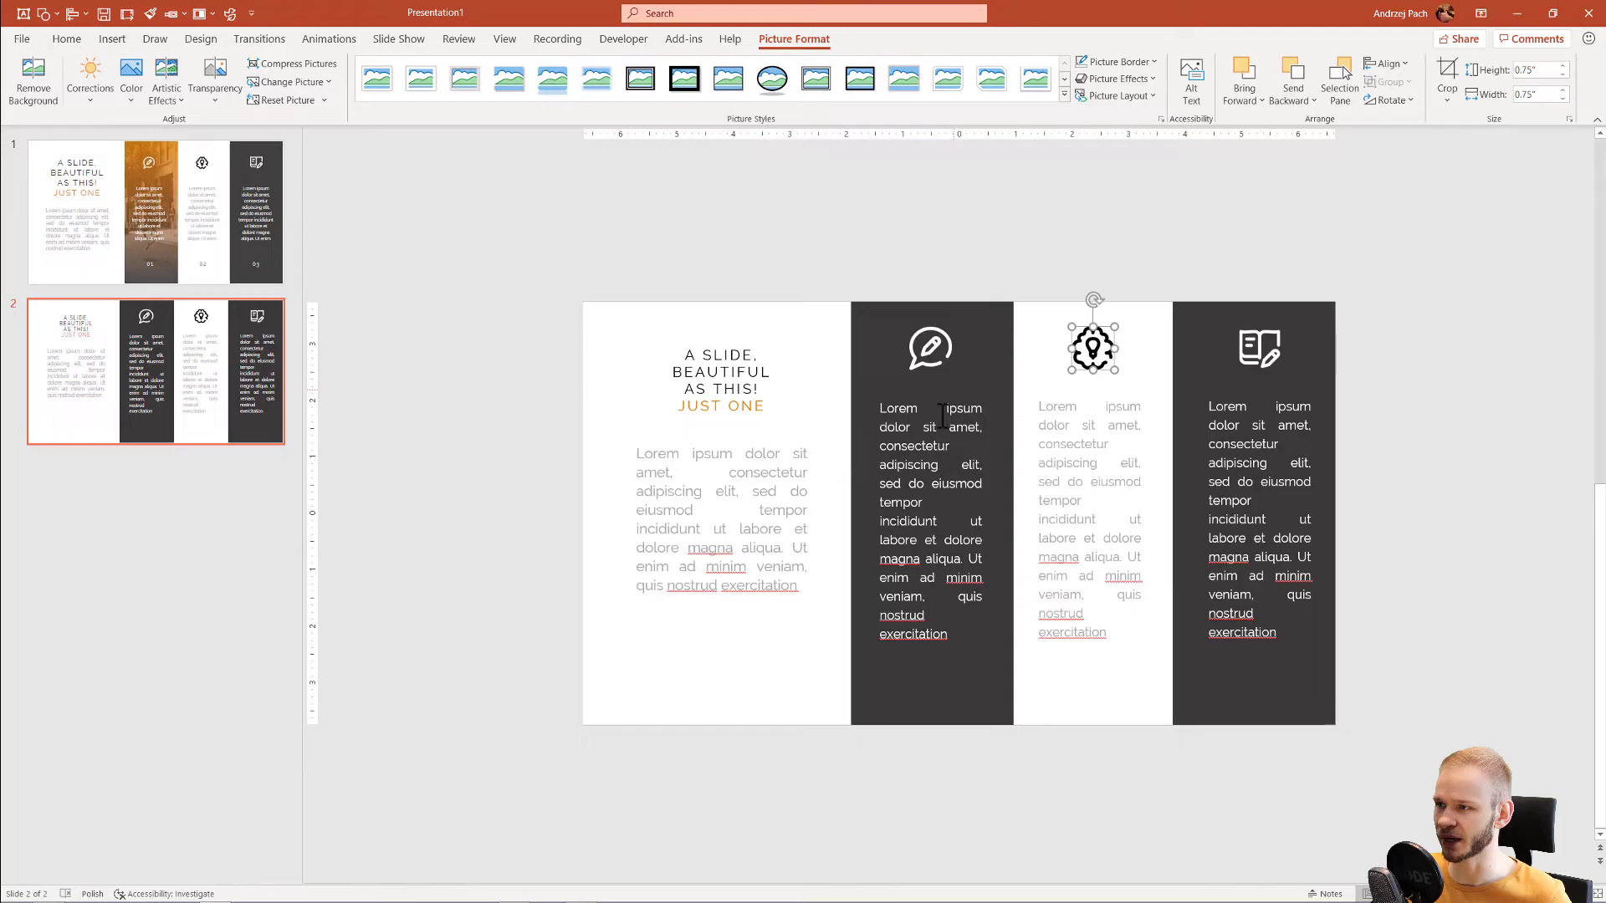
Select the three column text blocks together and move them slightly lower beneath the icons
{"action": "left_click", "coordinate": [926, 437]}
{"action": "left_click", "coordinate": [1045, 438], "text": "shift"}
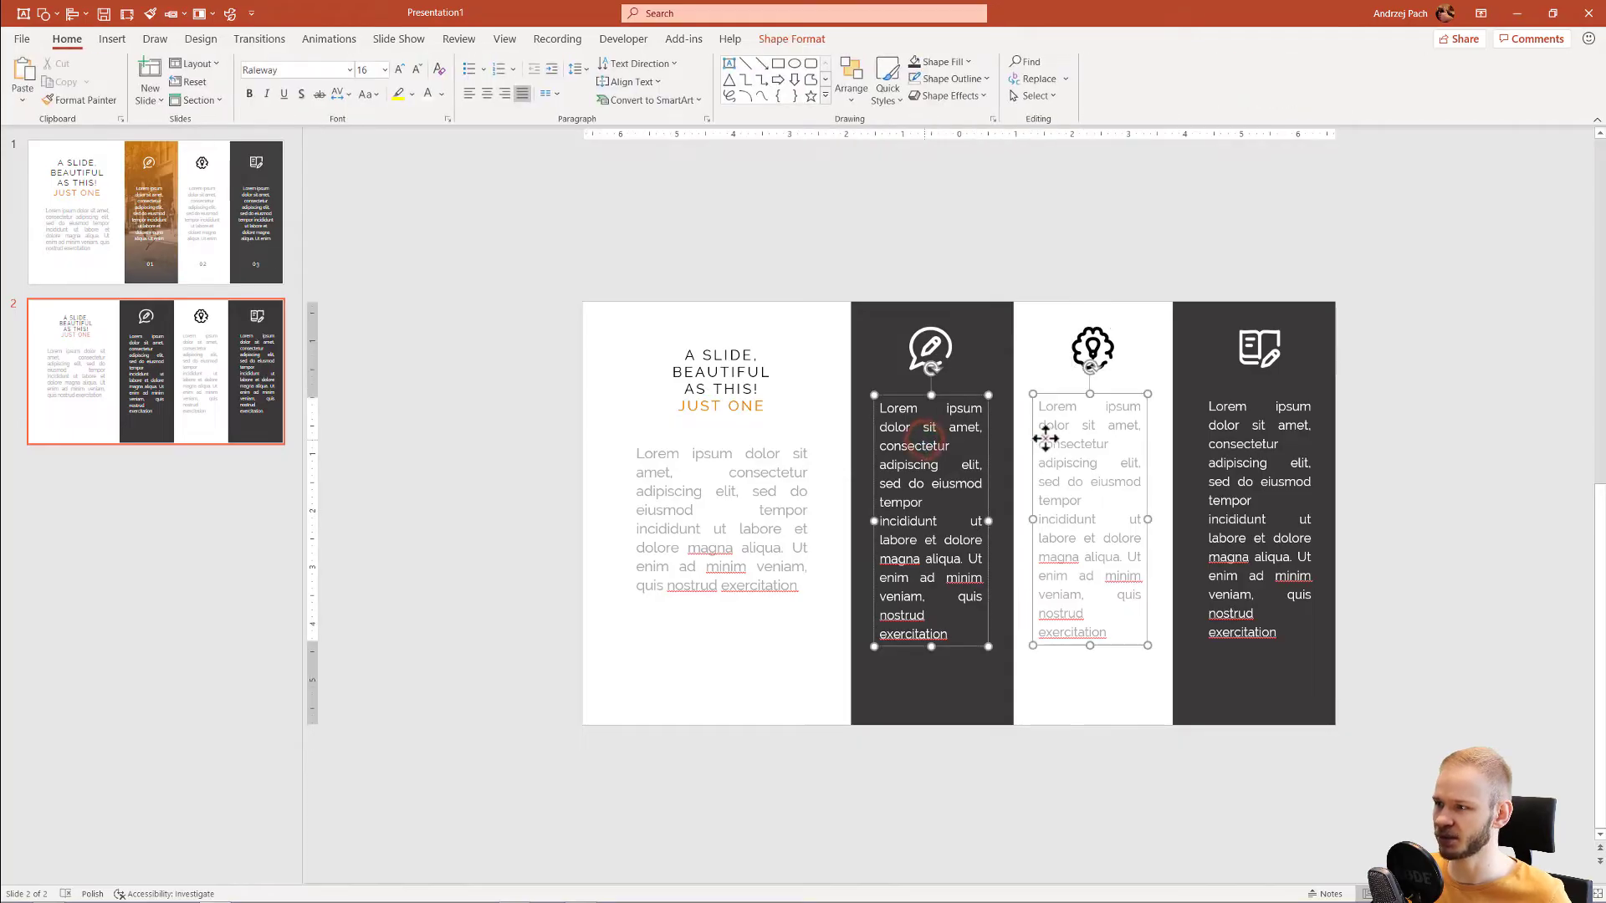
{"action": "left_click", "coordinate": [1236, 440], "text": "shift"}
{"action": "mouse_move", "coordinate": [932, 393]}
{"action": "left_mouse_down"}
{"action": "mouse_move", "coordinate": [929, 412]}
{"action": "mouse_move", "coordinate": [931, 394]}
{"action": "left_mouse_up"}
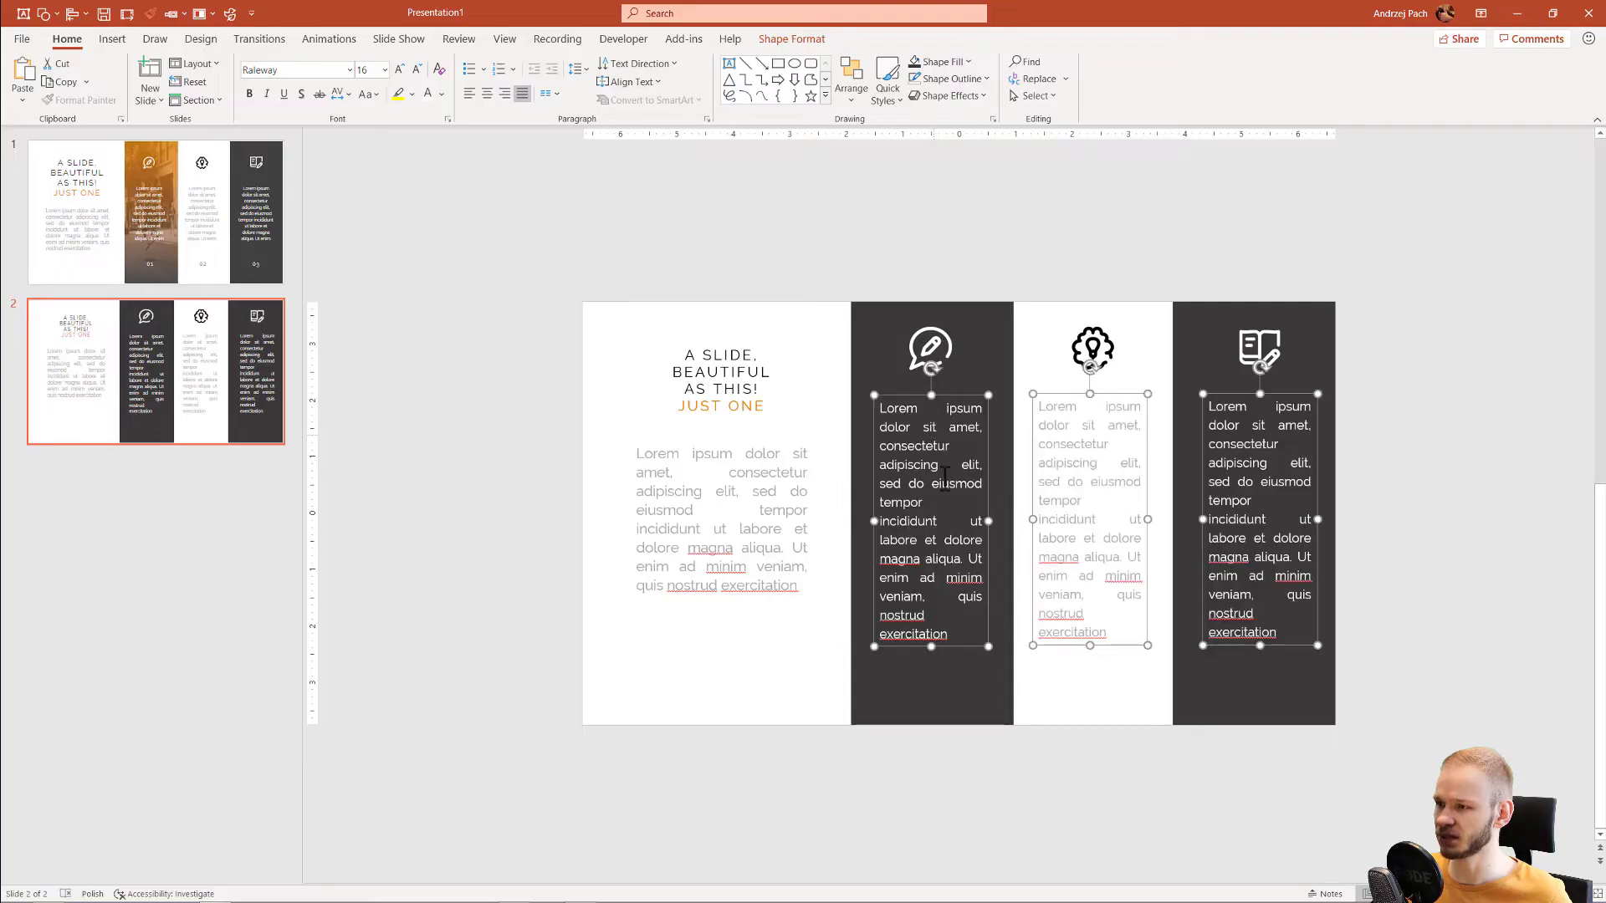
{"action": "left_click_drag", "start_coordinate": [989, 502], "coordinate": [985, 509]}
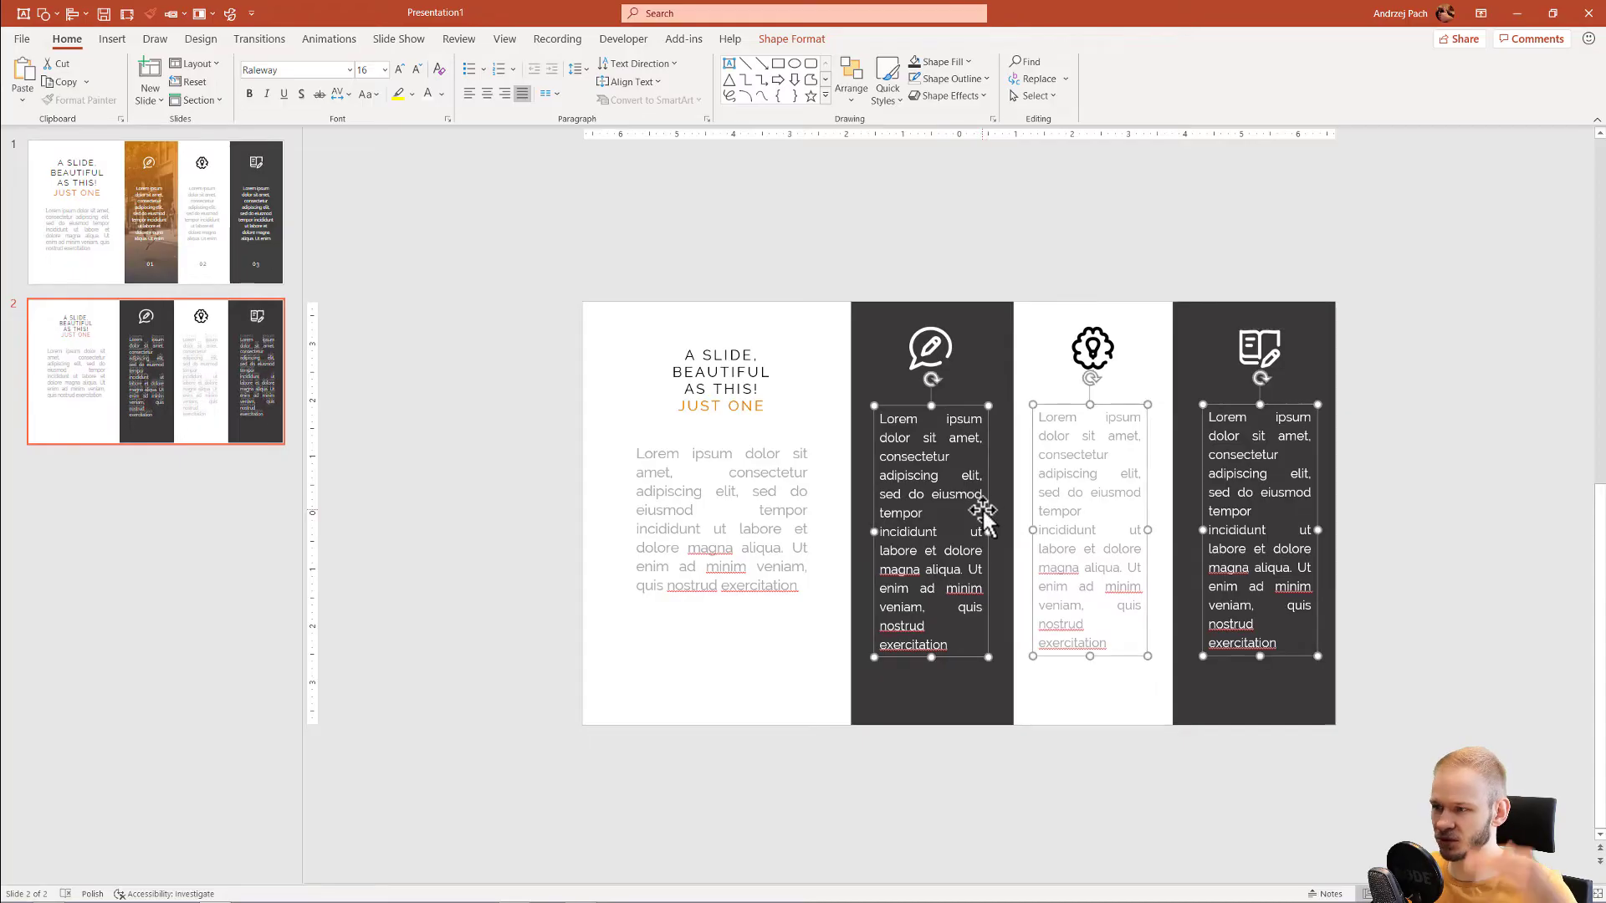
{"action": "left_click", "coordinate": [1075, 704]}
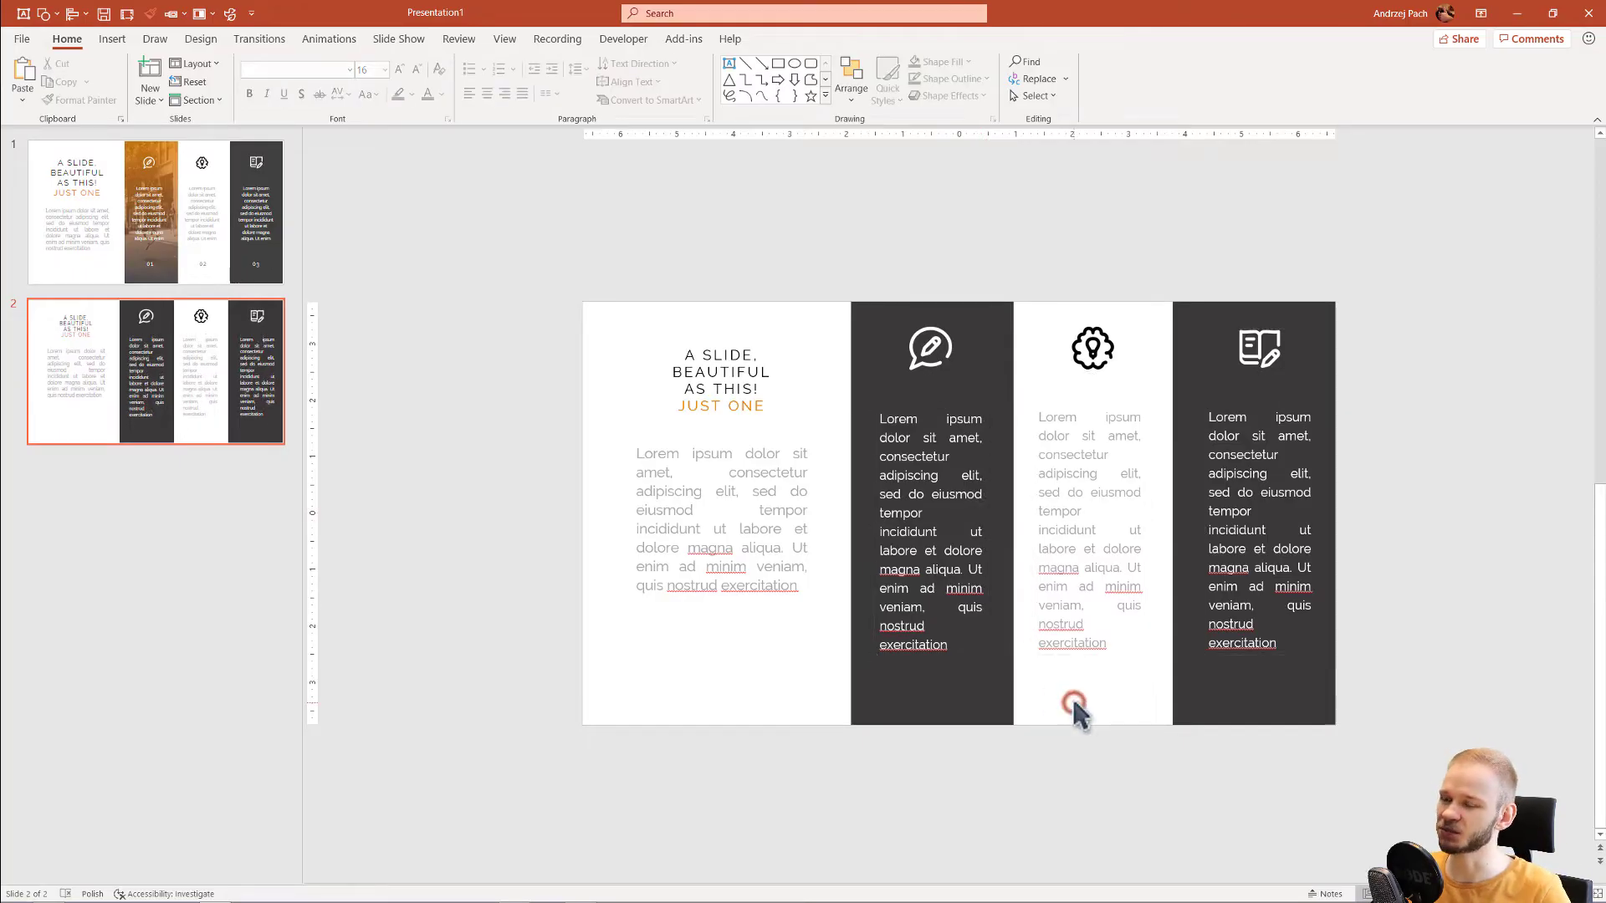
Paste a duplicate of the column text box below it and replace its text with 01
{"action": "left_click", "coordinate": [205, 256]}
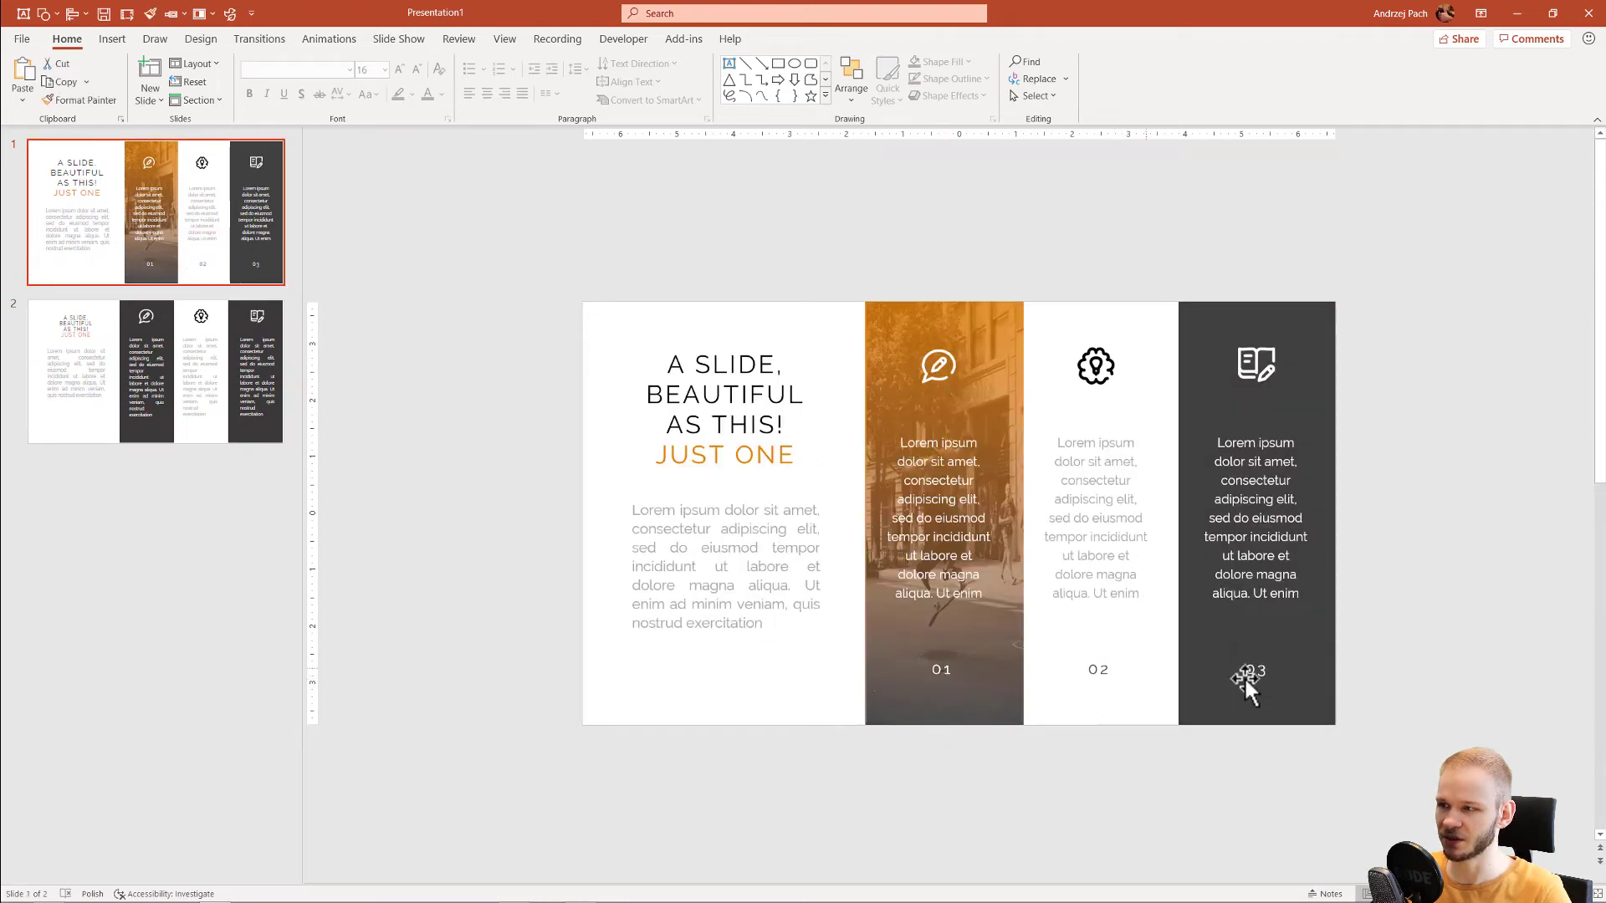
{"action": "key", "text": "Page_Down"}
{"action": "key", "text": "ctrl+v"}
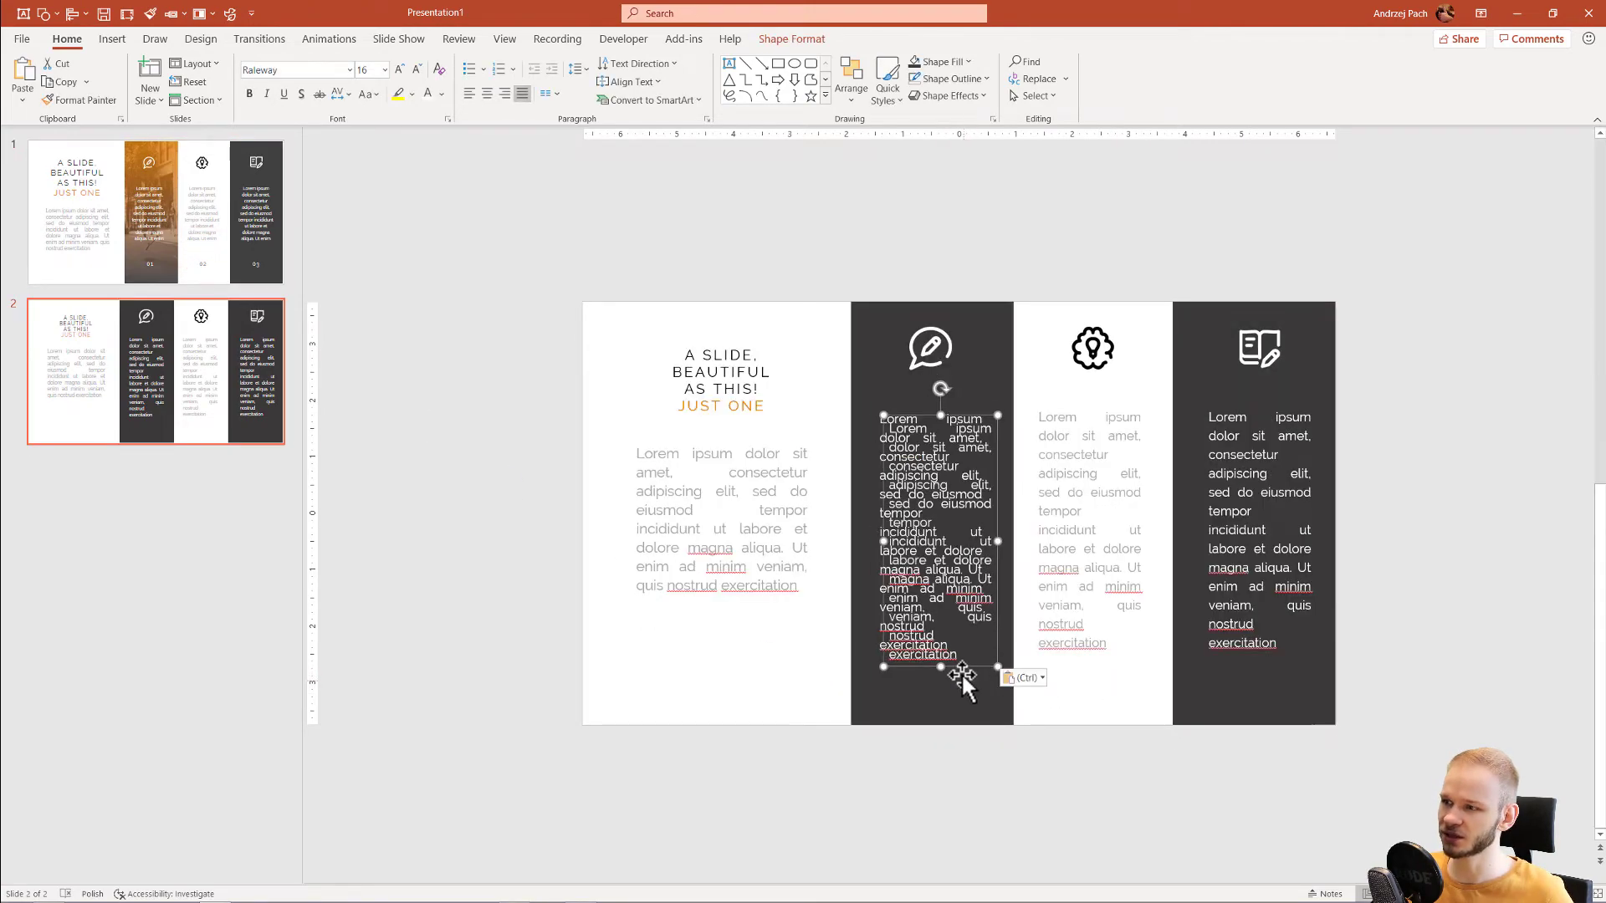
{"action": "left_click_drag", "start_coordinate": [965, 667], "coordinate": [963, 809]}
{"action": "triple_click", "coordinate": [963, 741]}
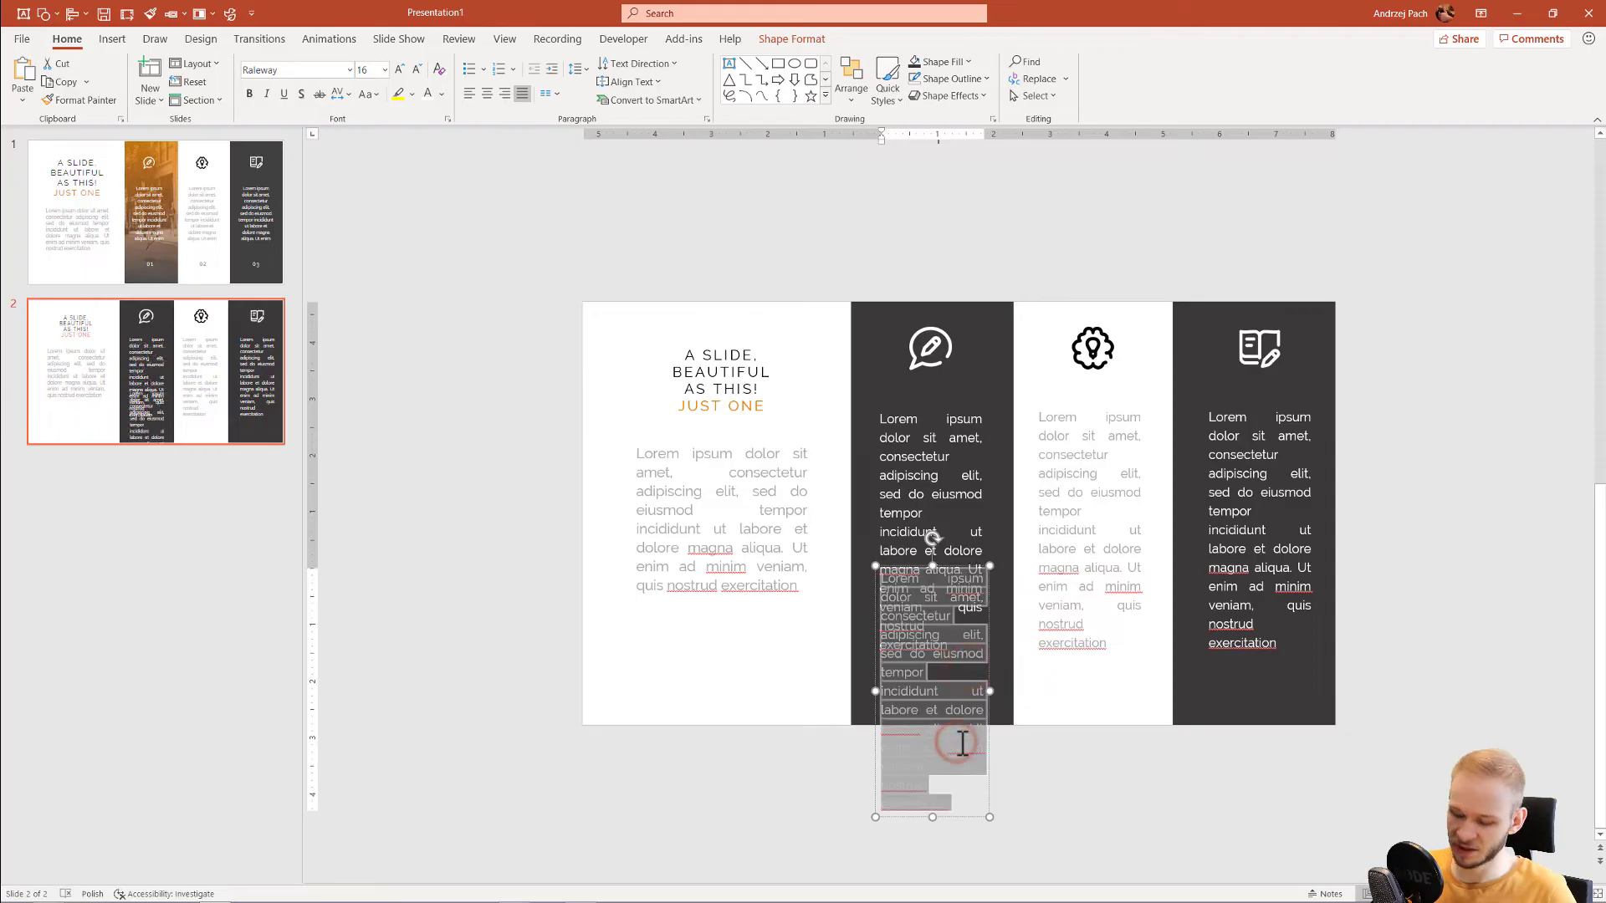
{"action": "type", "text": "01"}
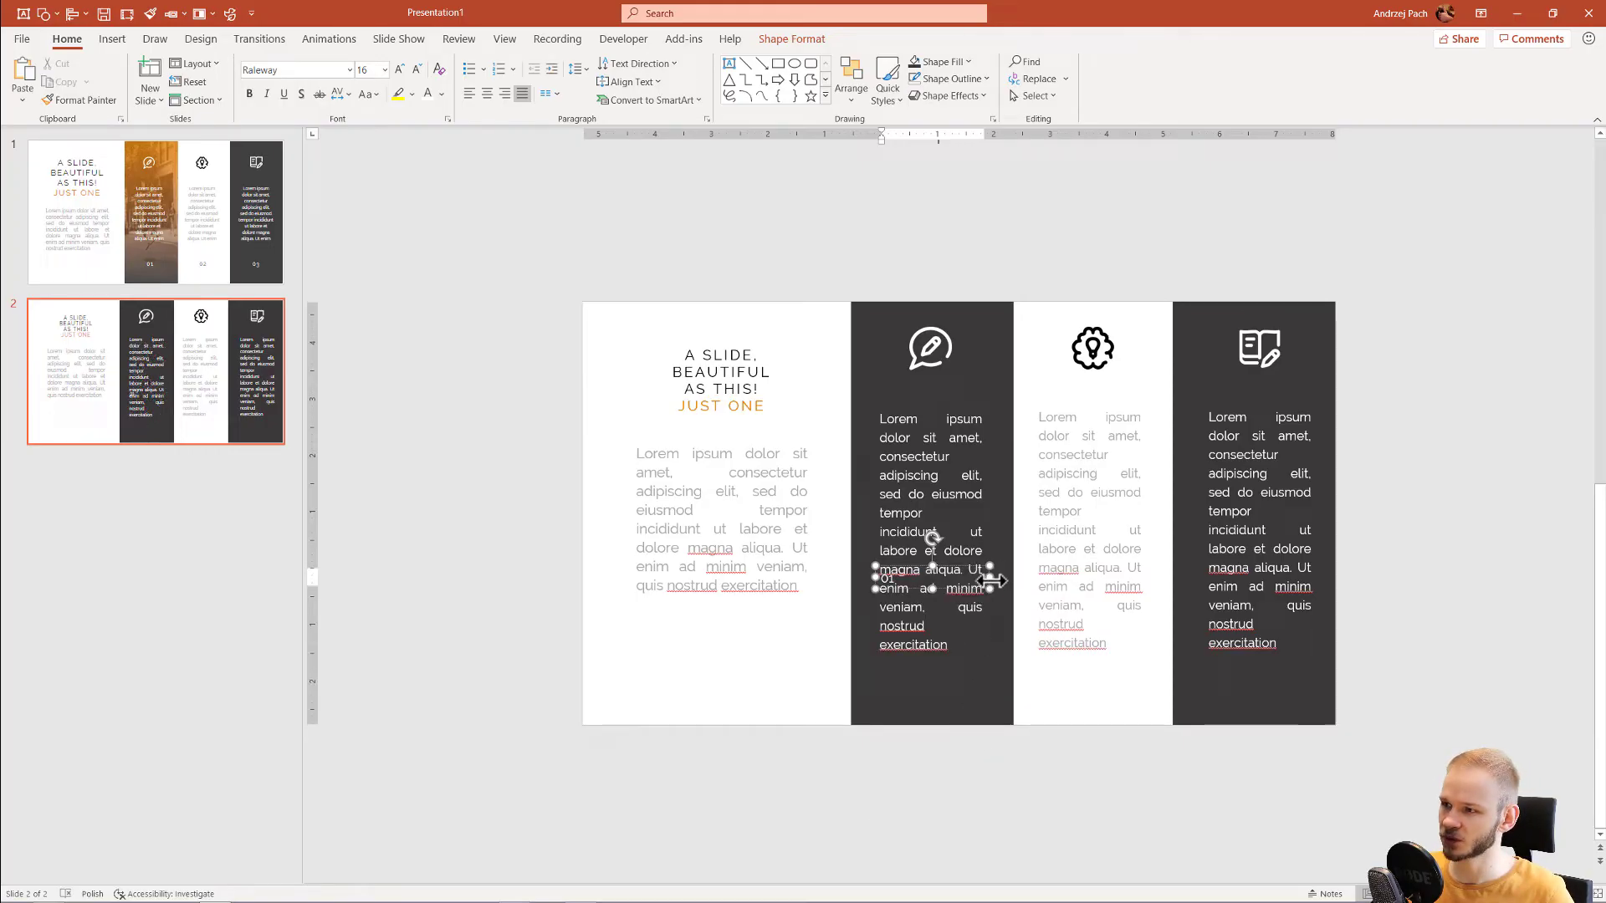
Center the 01 number, enlarge it to 24 pt, and position it at the column bottom
{"action": "left_click_drag", "start_coordinate": [937, 586], "coordinate": [978, 705]}
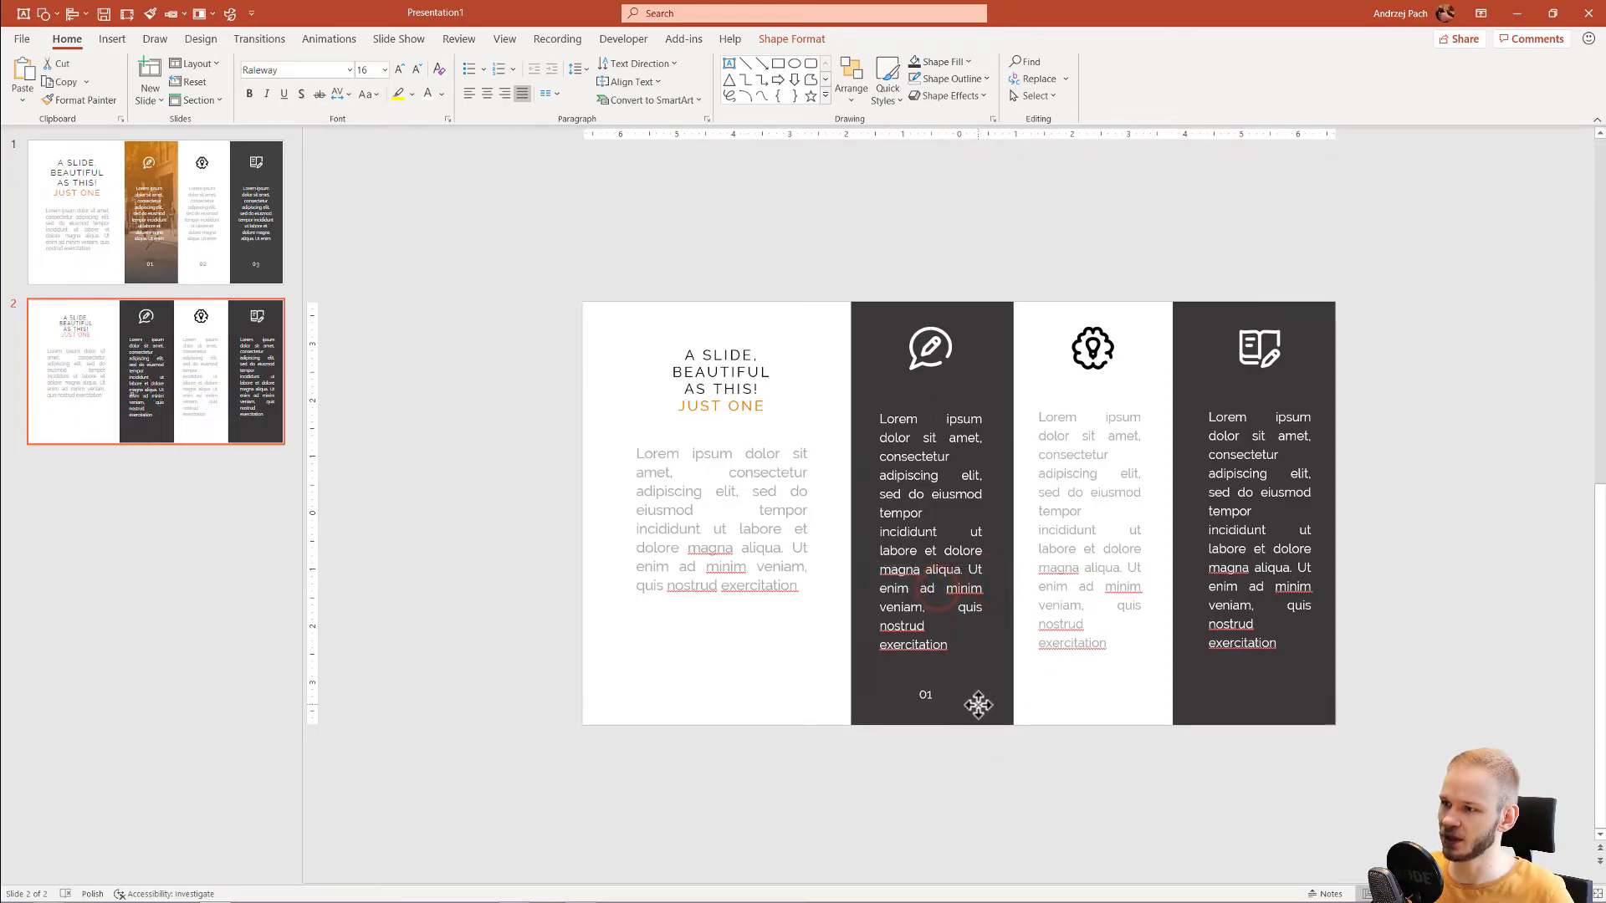
{"action": "left_click", "coordinate": [486, 93]}
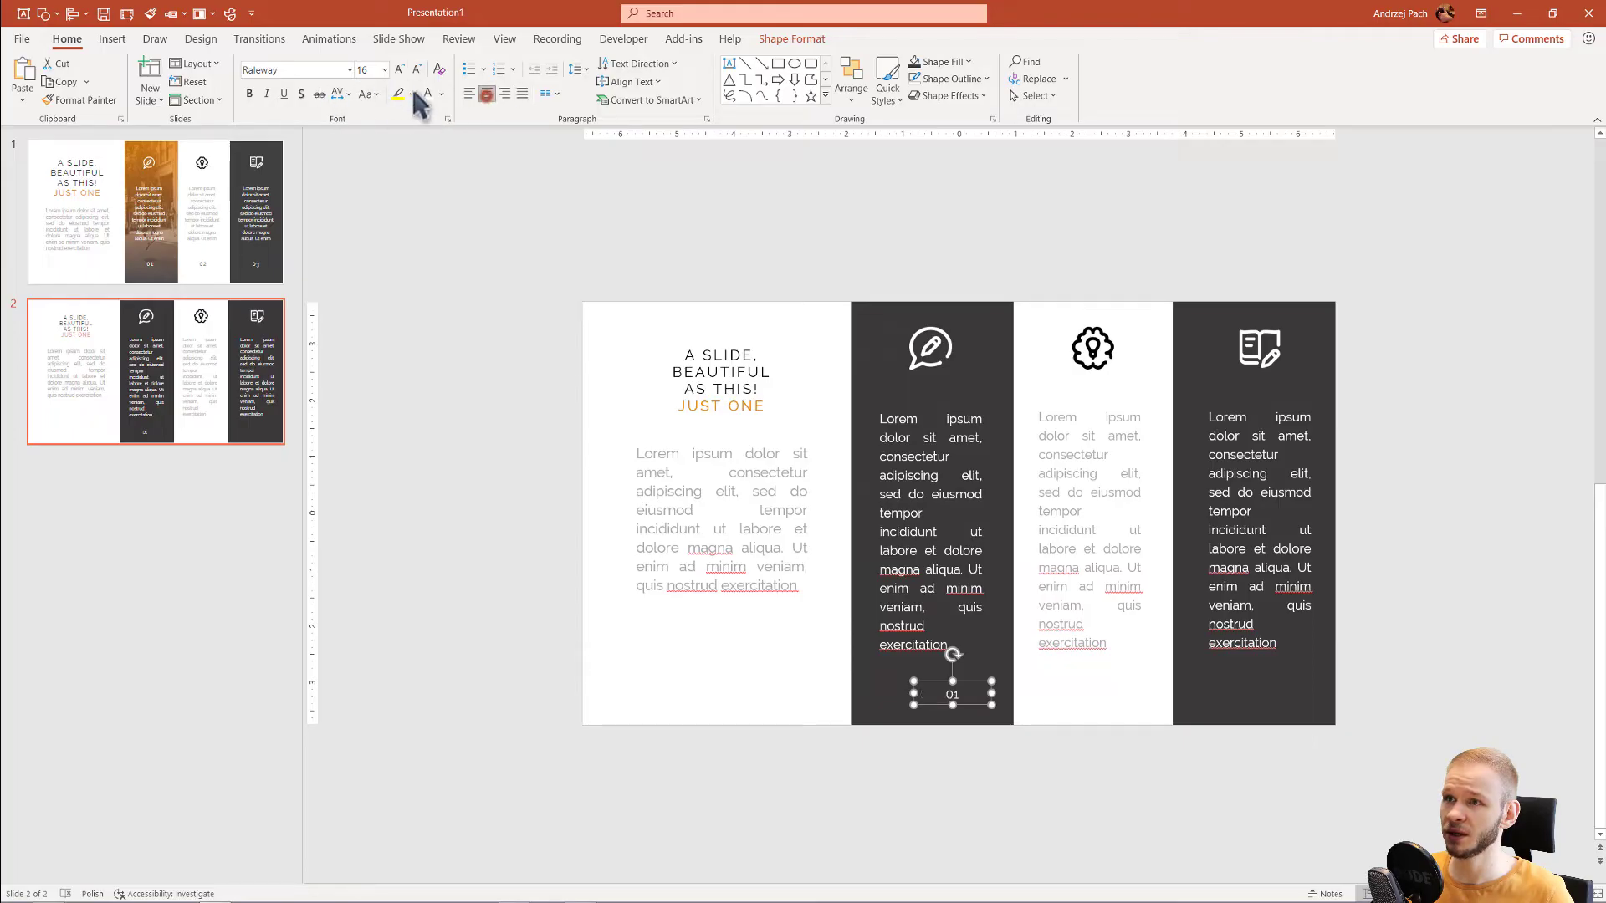
{"action": "left_click", "coordinate": [399, 69]}
{"action": "left_click", "coordinate": [399, 69]}
{"action": "left_click", "coordinate": [399, 70]}
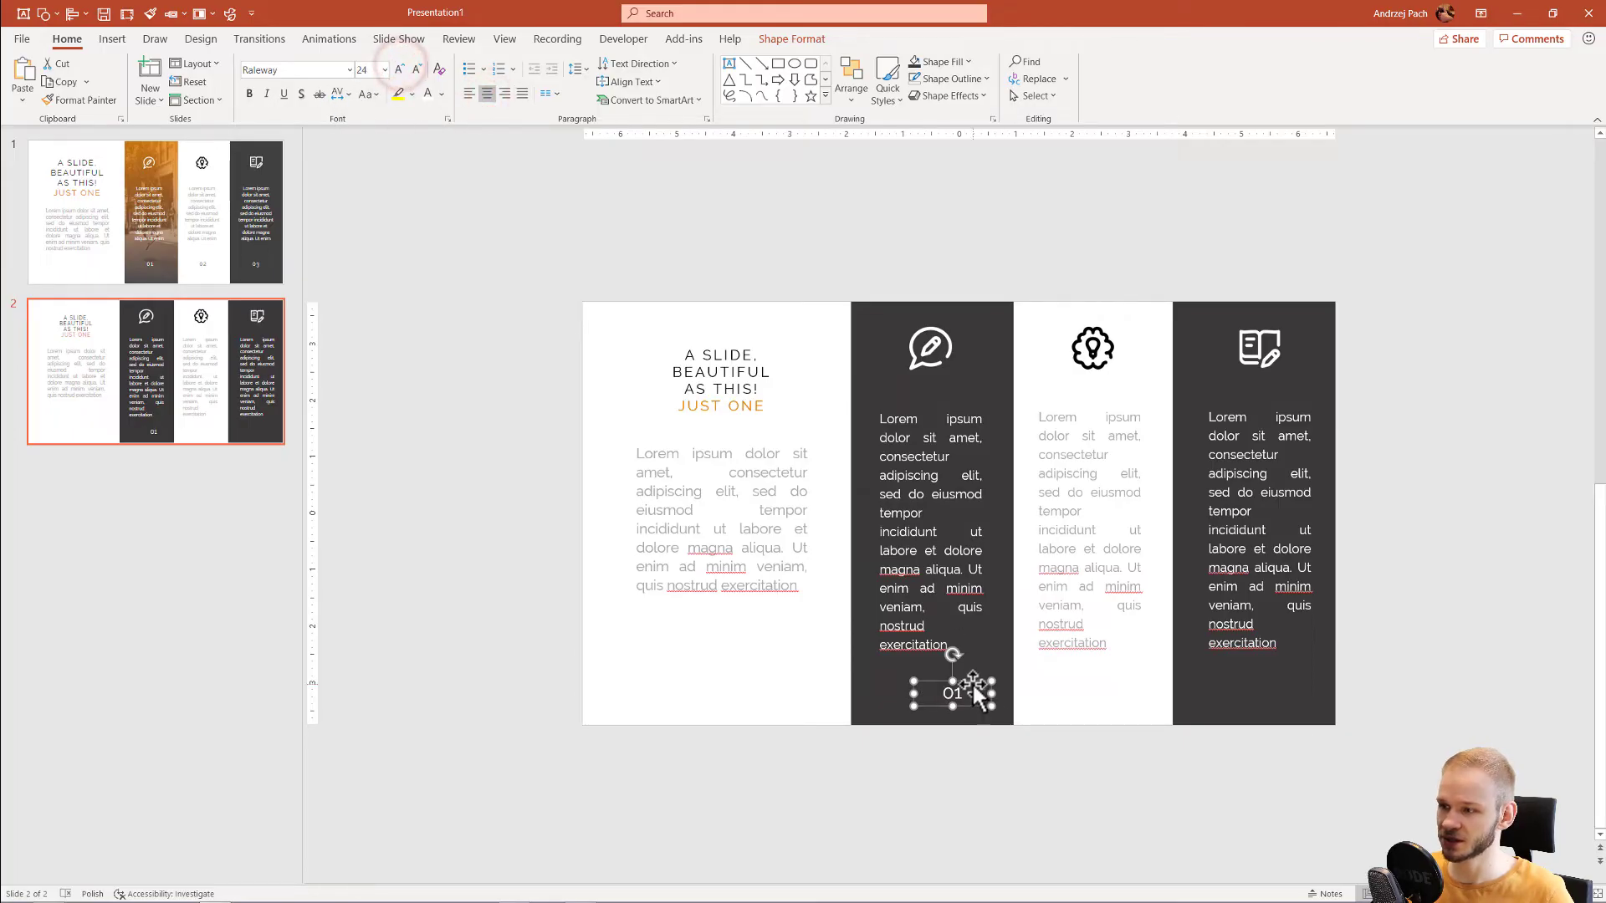
{"action": "left_click_drag", "start_coordinate": [975, 694], "coordinate": [1215, 706]}
Copy the number box into the other columns and change the copies to 03 and 02
{"action": "key", "text": "ctrl+c"}
{"action": "key", "text": "ctrl+v"}
{"action": "left_click", "coordinate": [1264, 693]}
{"action": "double_click", "coordinate": [1264, 692]}
{"action": "type", "text": "03"}
{"action": "left_click", "coordinate": [1096, 706]}
{"action": "double_click", "coordinate": [1097, 701]}
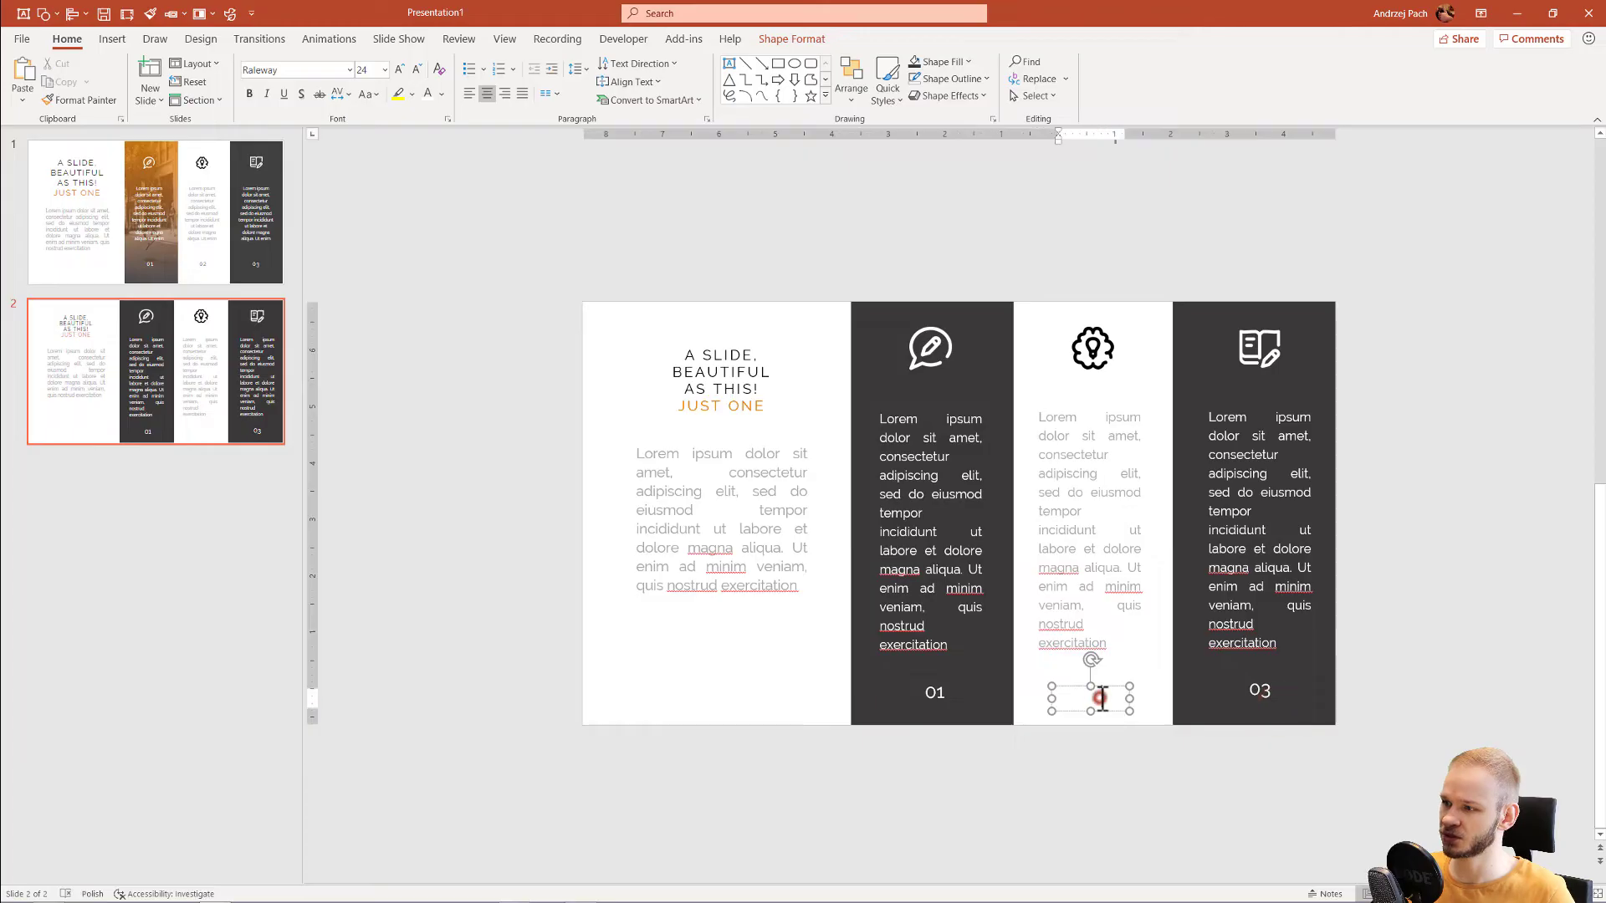
Color the 02 number grey to match its column text
{"action": "left_click", "coordinate": [1080, 688]}
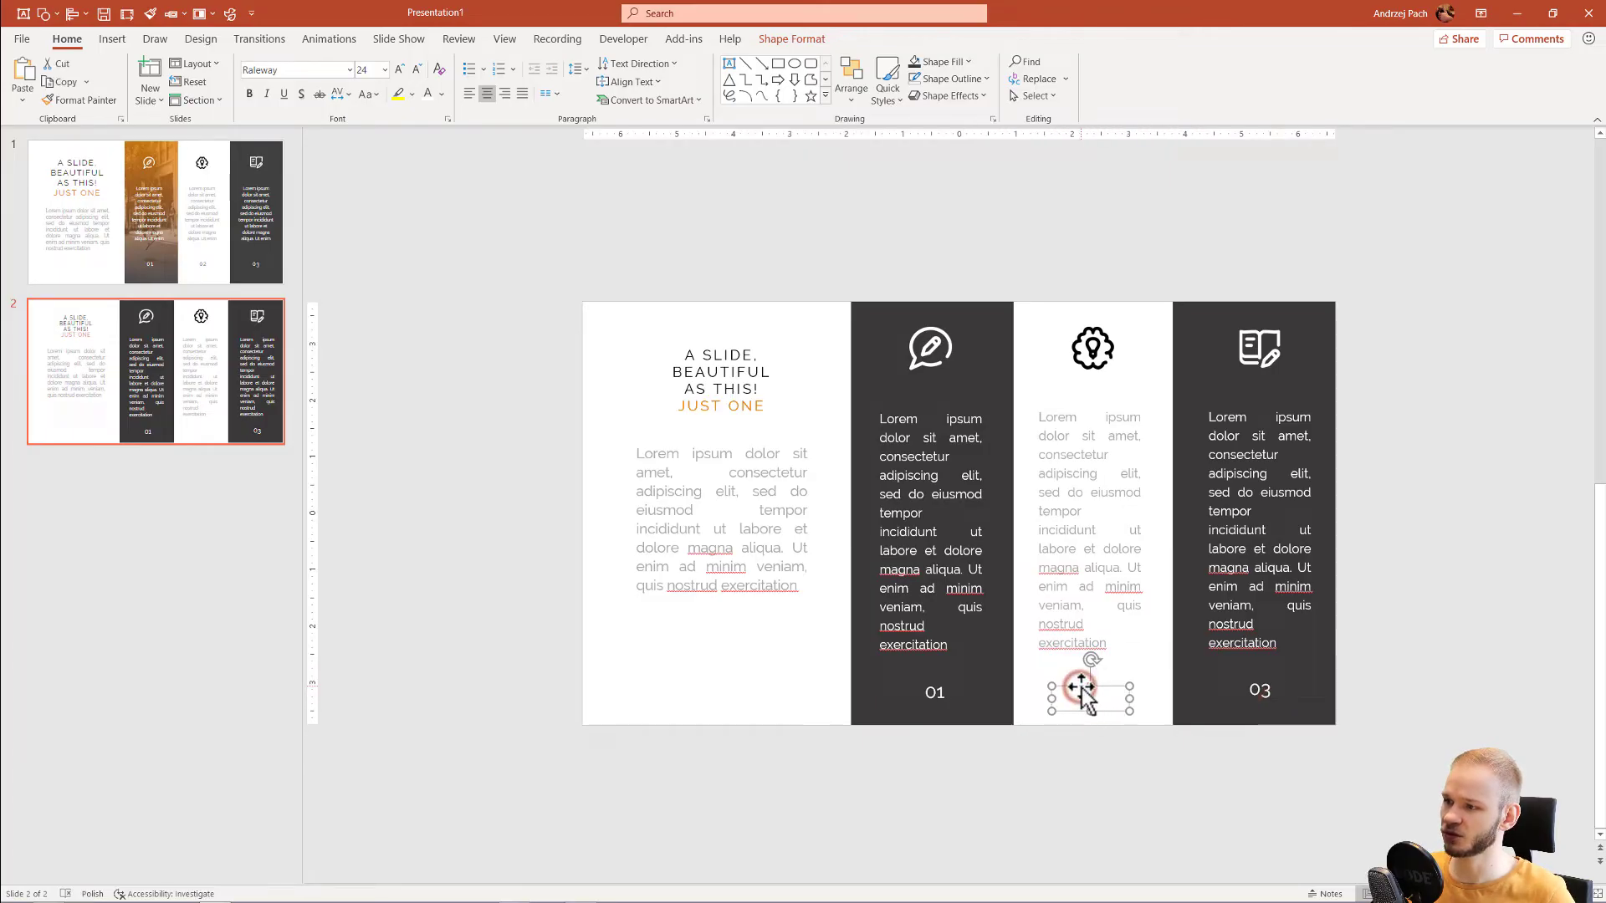
{"action": "left_click", "coordinate": [442, 94]}
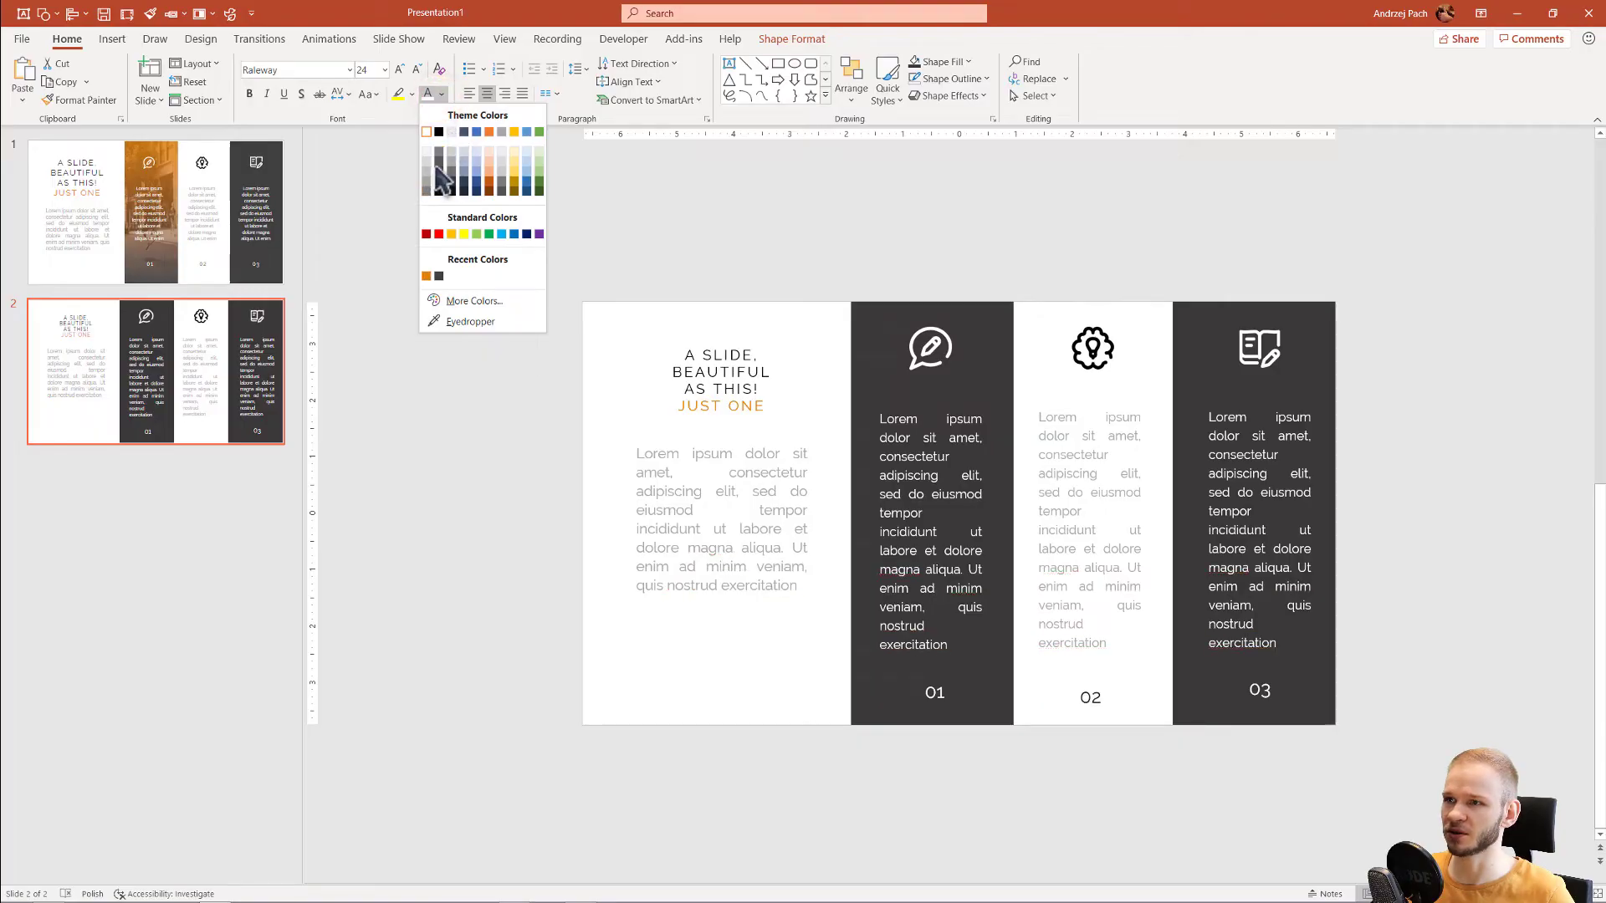
{"action": "left_click", "coordinate": [438, 276]}
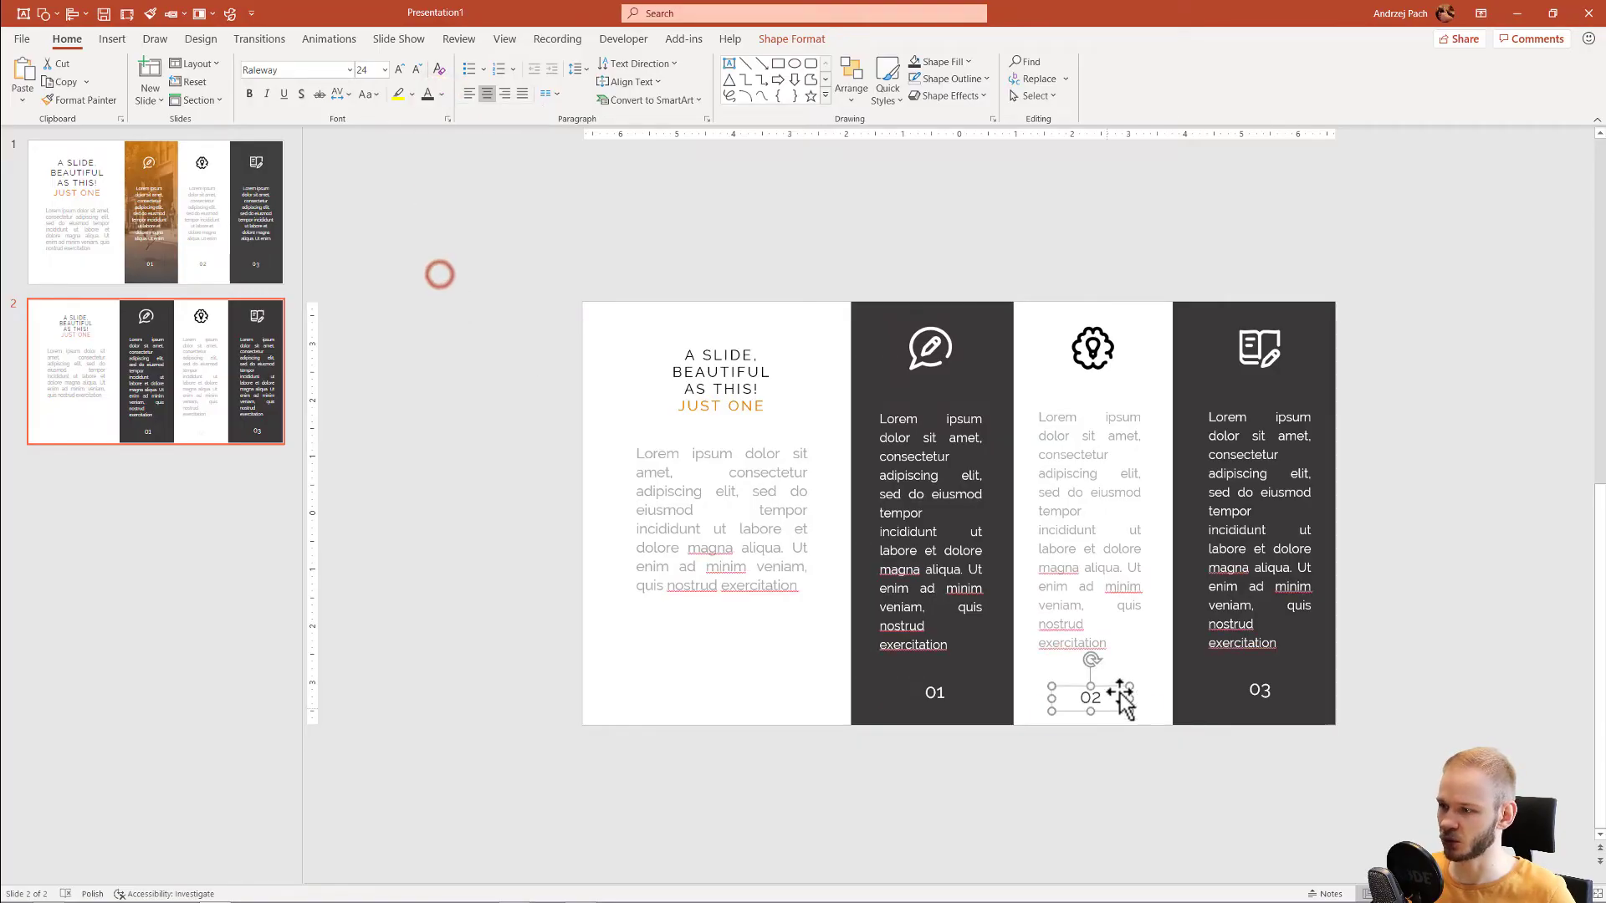
{"action": "left_click", "coordinate": [1101, 684]}
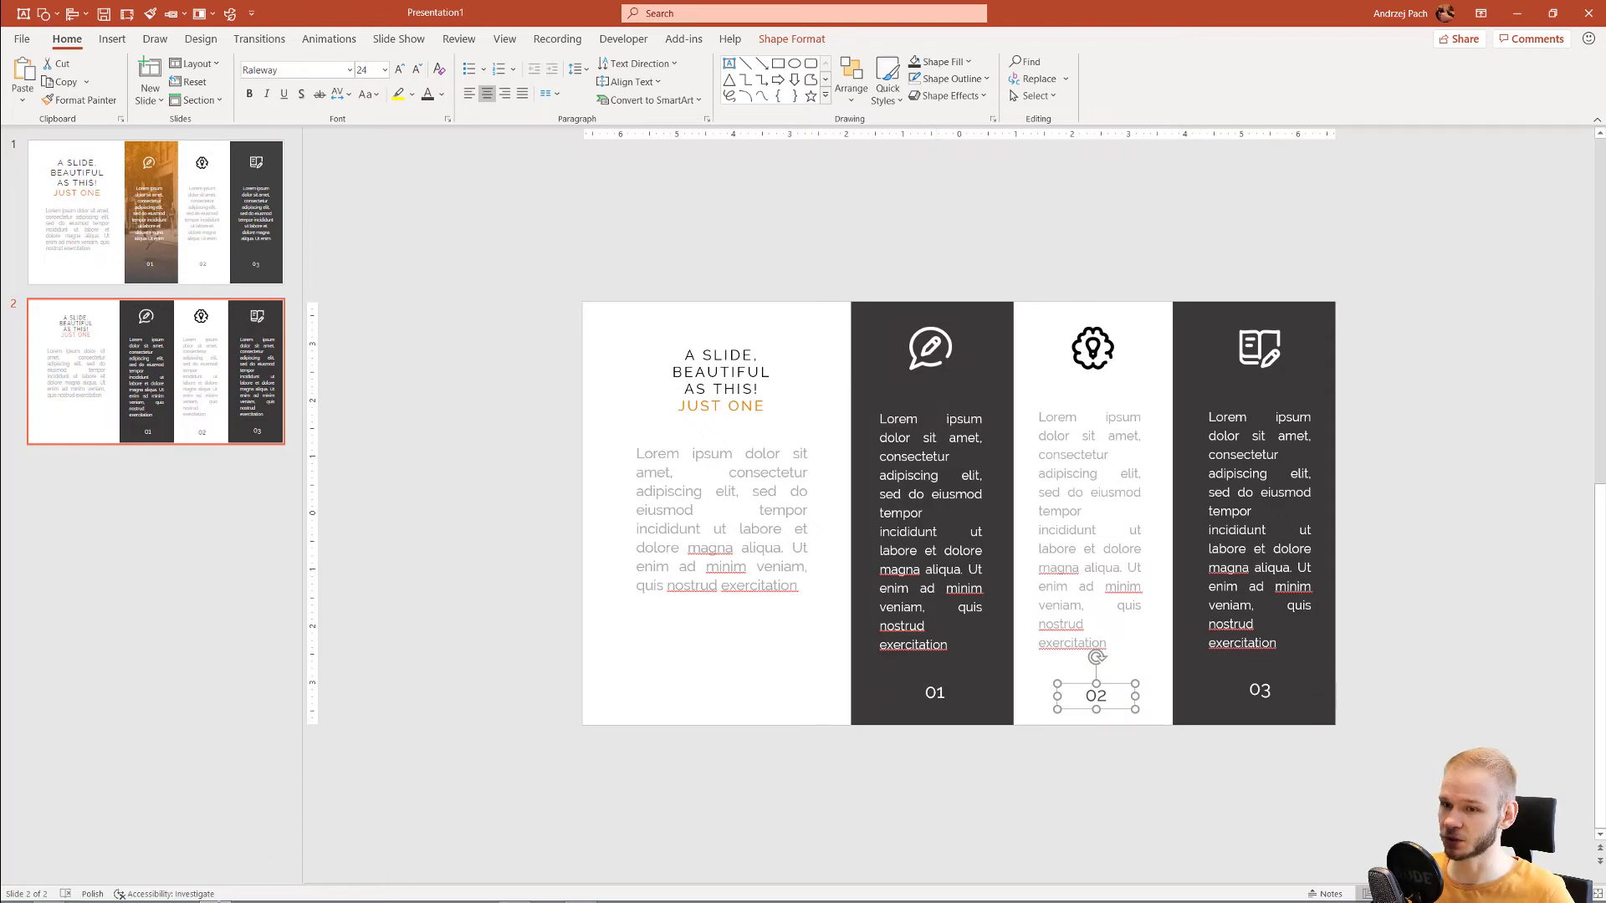
{"action": "left_click", "coordinate": [38, 895]}
Drag the skateboarder photo onto slide 2 and crop it to a 7.5 × 2.88-inch panel-wide strip
{"action": "left_click_drag", "start_coordinate": [623, 510], "coordinate": [1029, 614]}
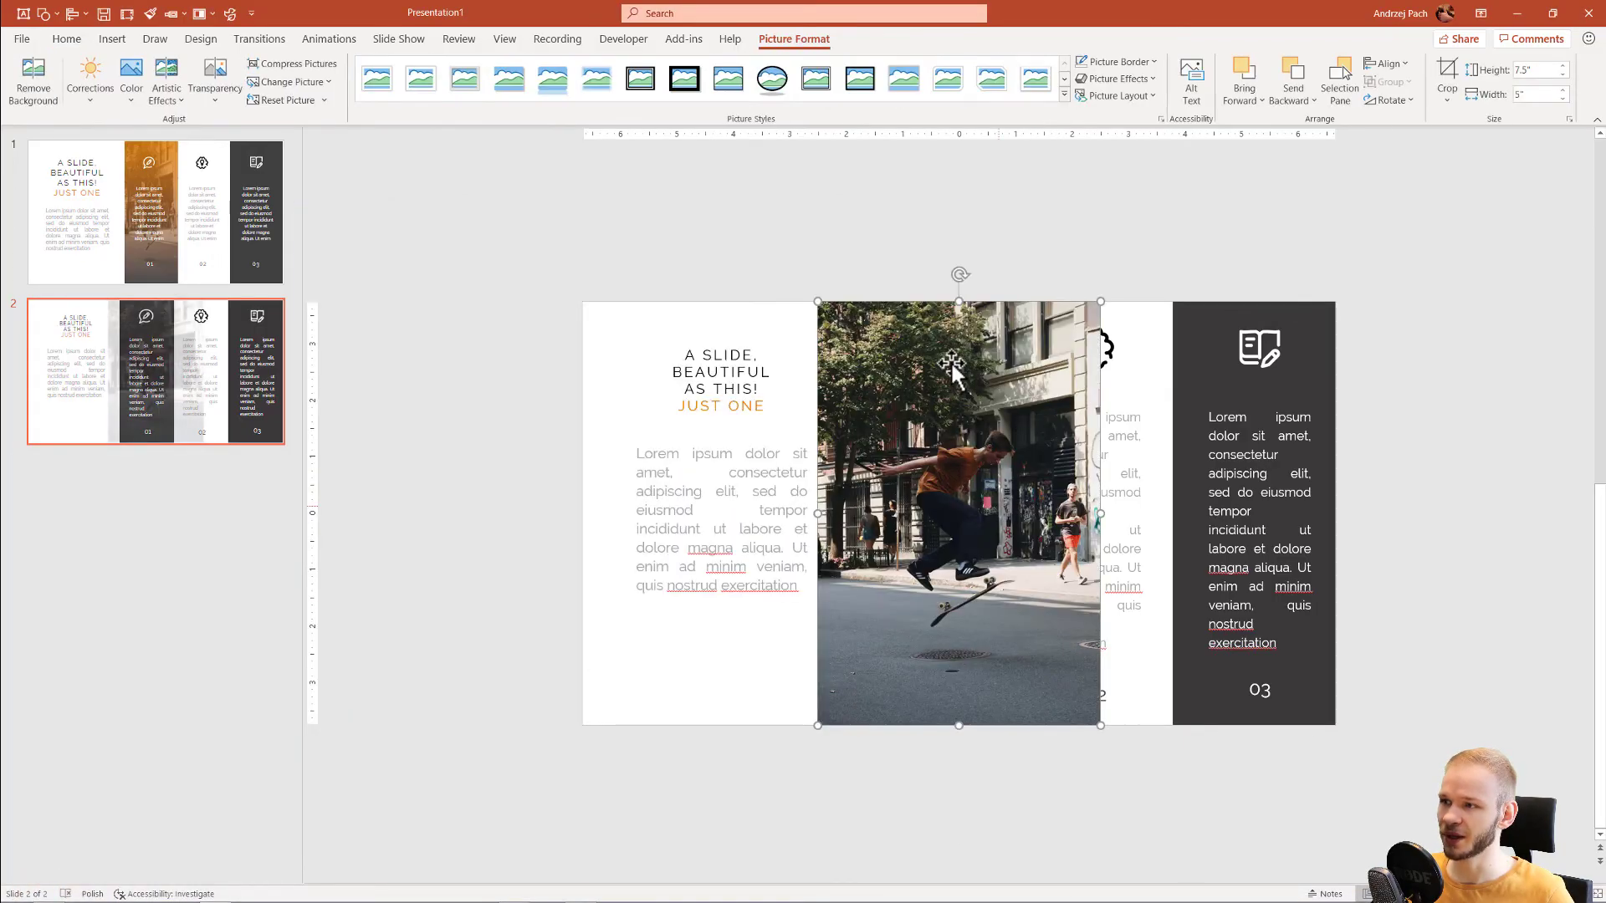
{"action": "mouse_move", "coordinate": [934, 389]}
{"action": "left_mouse_down"}
{"action": "mouse_move", "coordinate": [937, 582]}
{"action": "mouse_move", "coordinate": [916, 406]}
{"action": "left_mouse_up"}
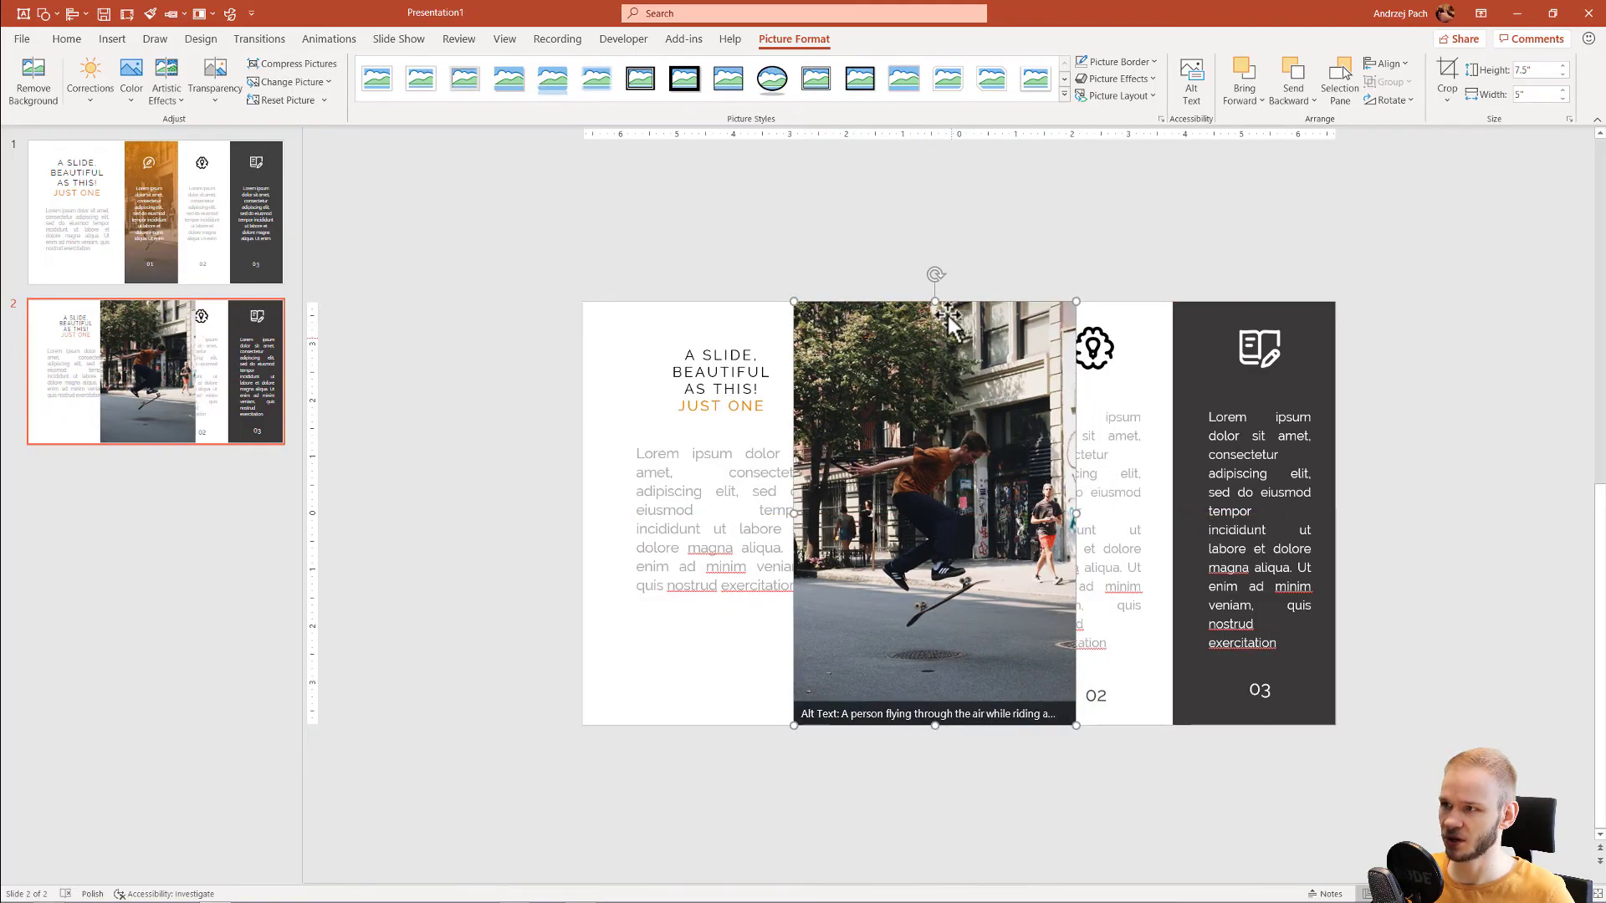
{"action": "left_click", "coordinate": [1446, 76]}
{"action": "mouse_move", "coordinate": [1077, 514]}
{"action": "left_mouse_down"}
{"action": "mouse_move", "coordinate": [978, 510]}
{"action": "mouse_move", "coordinate": [1012, 512]}
{"action": "left_mouse_up"}
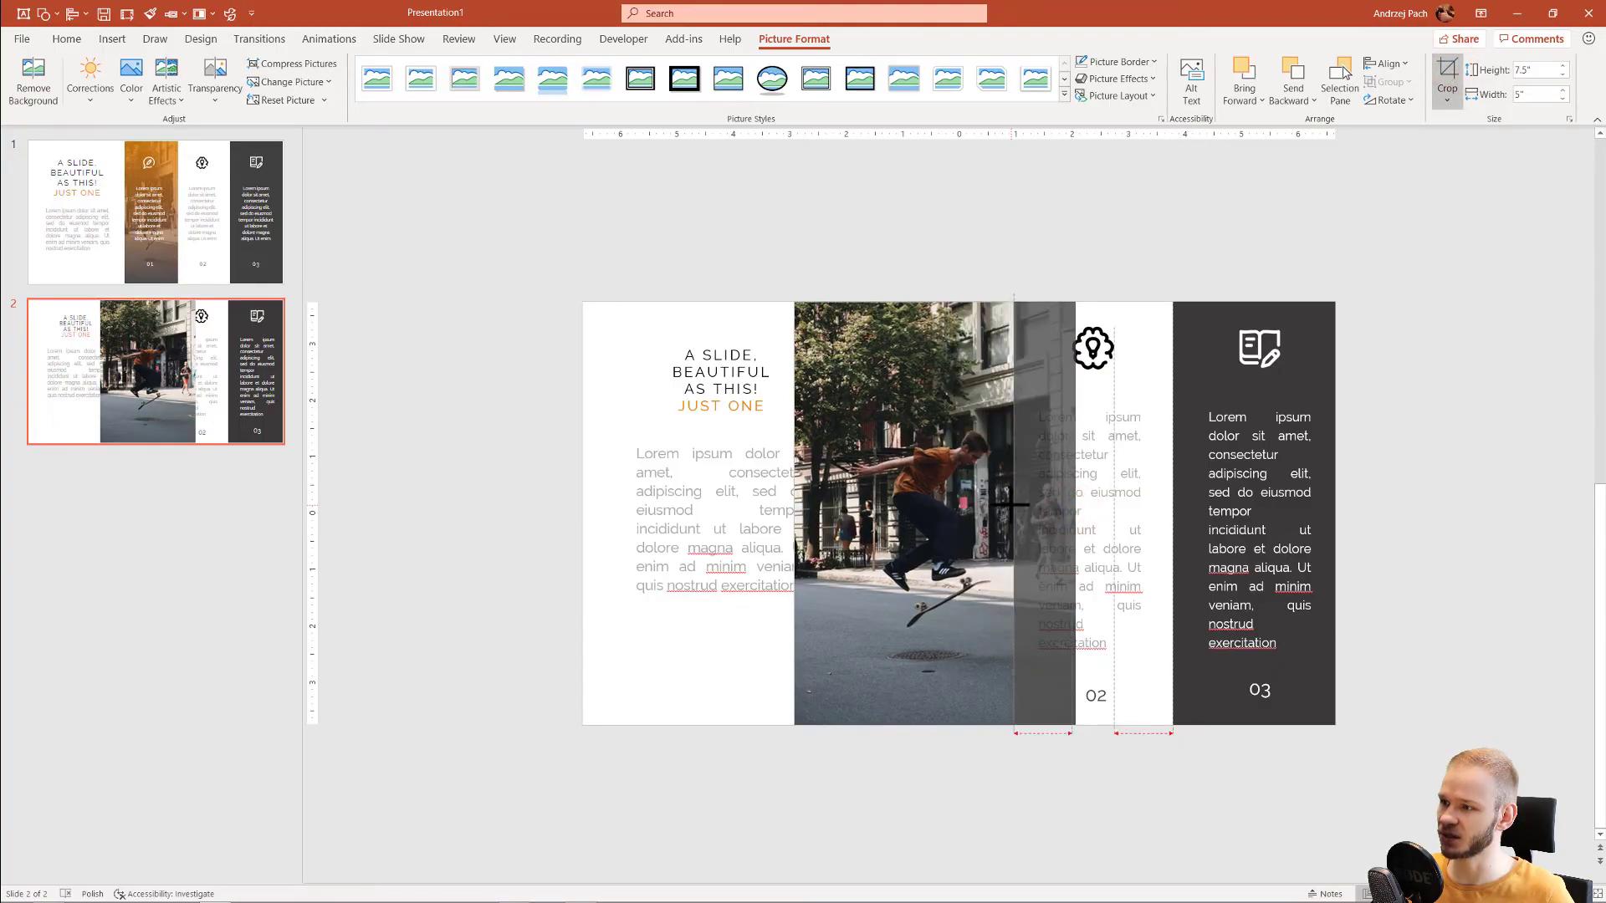
{"action": "mouse_move", "coordinate": [794, 514]}
{"action": "left_mouse_down"}
{"action": "mouse_move", "coordinate": [894, 512]}
{"action": "mouse_move", "coordinate": [851, 510]}
{"action": "left_mouse_up"}
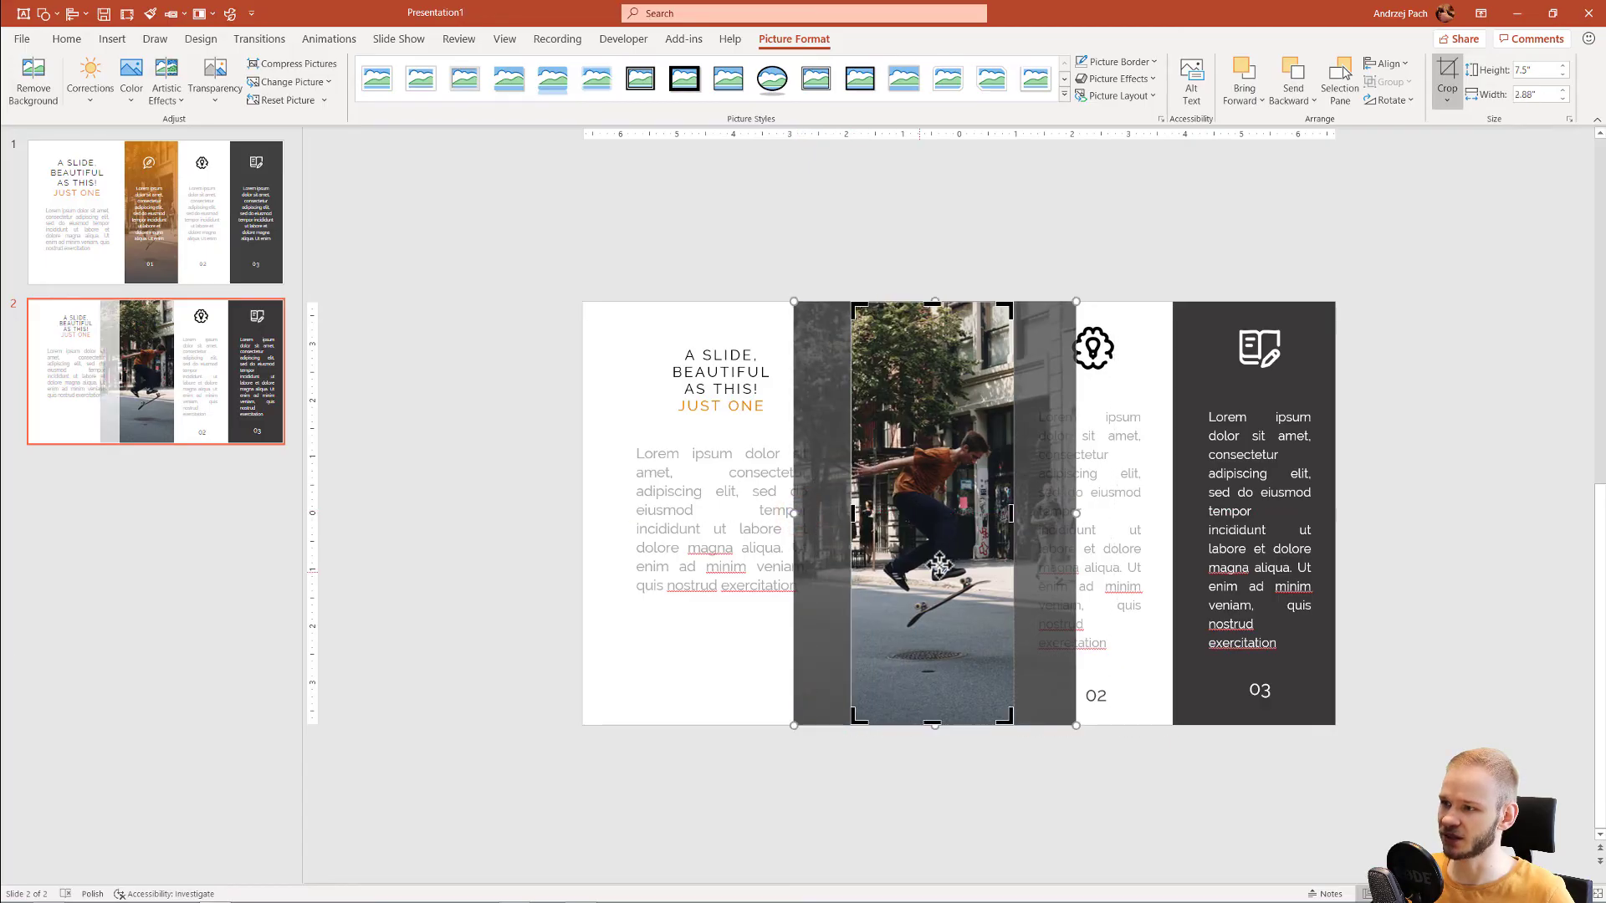
{"action": "mouse_move", "coordinate": [936, 557]}
{"action": "left_mouse_down"}
{"action": "mouse_move", "coordinate": [921, 584]}
{"action": "mouse_move", "coordinate": [991, 559]}
{"action": "mouse_move", "coordinate": [954, 536]}
{"action": "mouse_move", "coordinate": [934, 557]}
{"action": "left_mouse_up"}
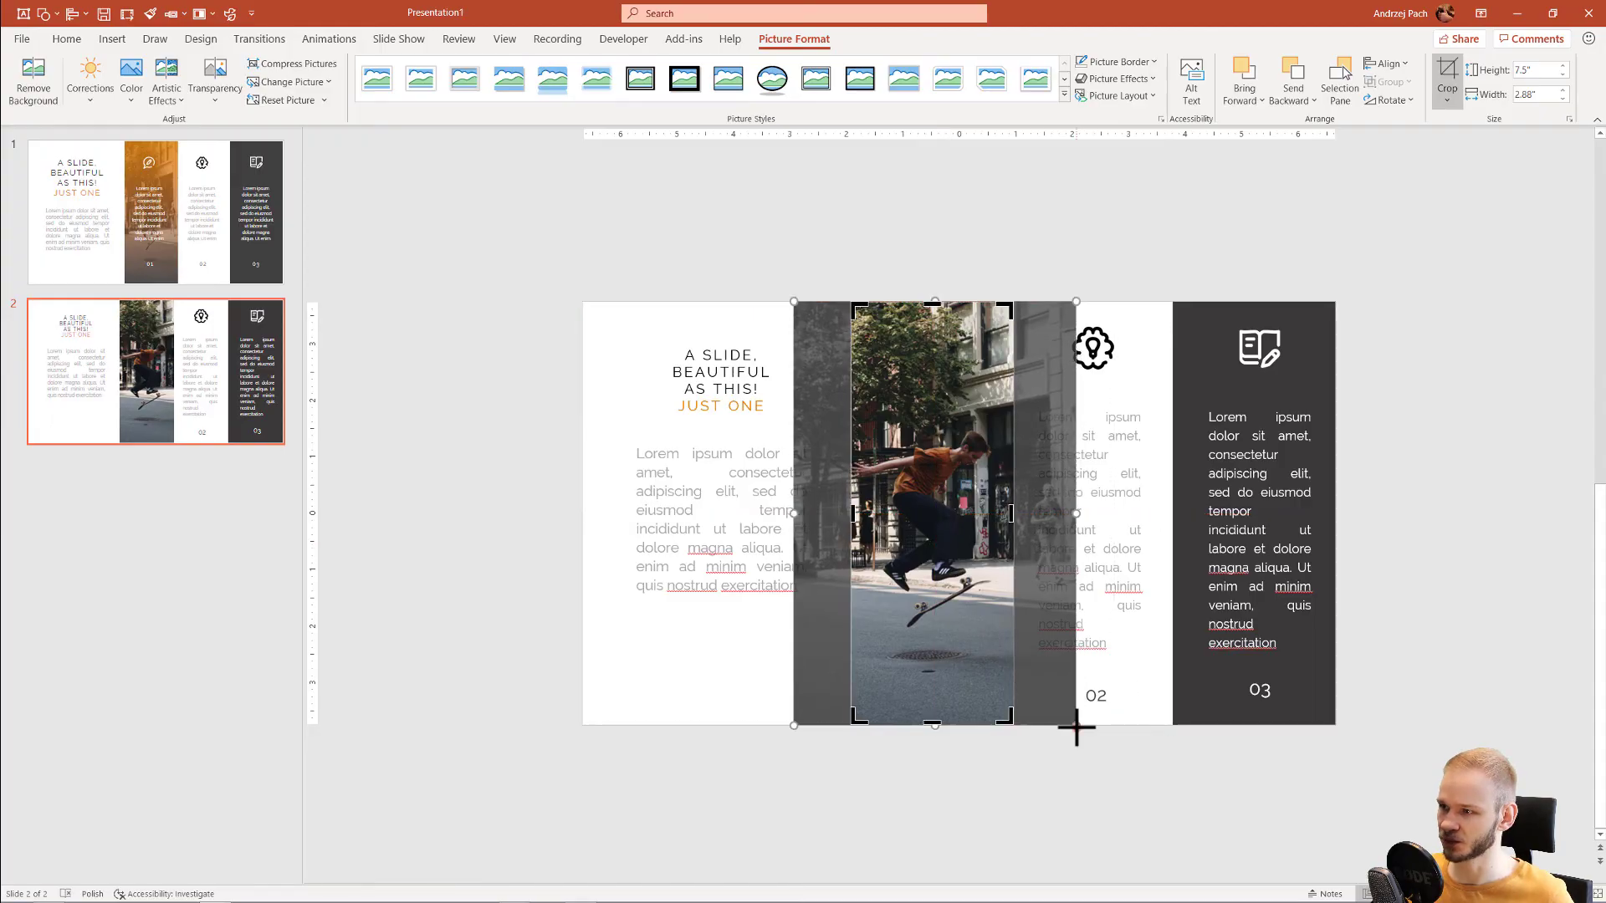
{"action": "left_click_drag", "start_coordinate": [1076, 728], "coordinate": [1098, 738]}
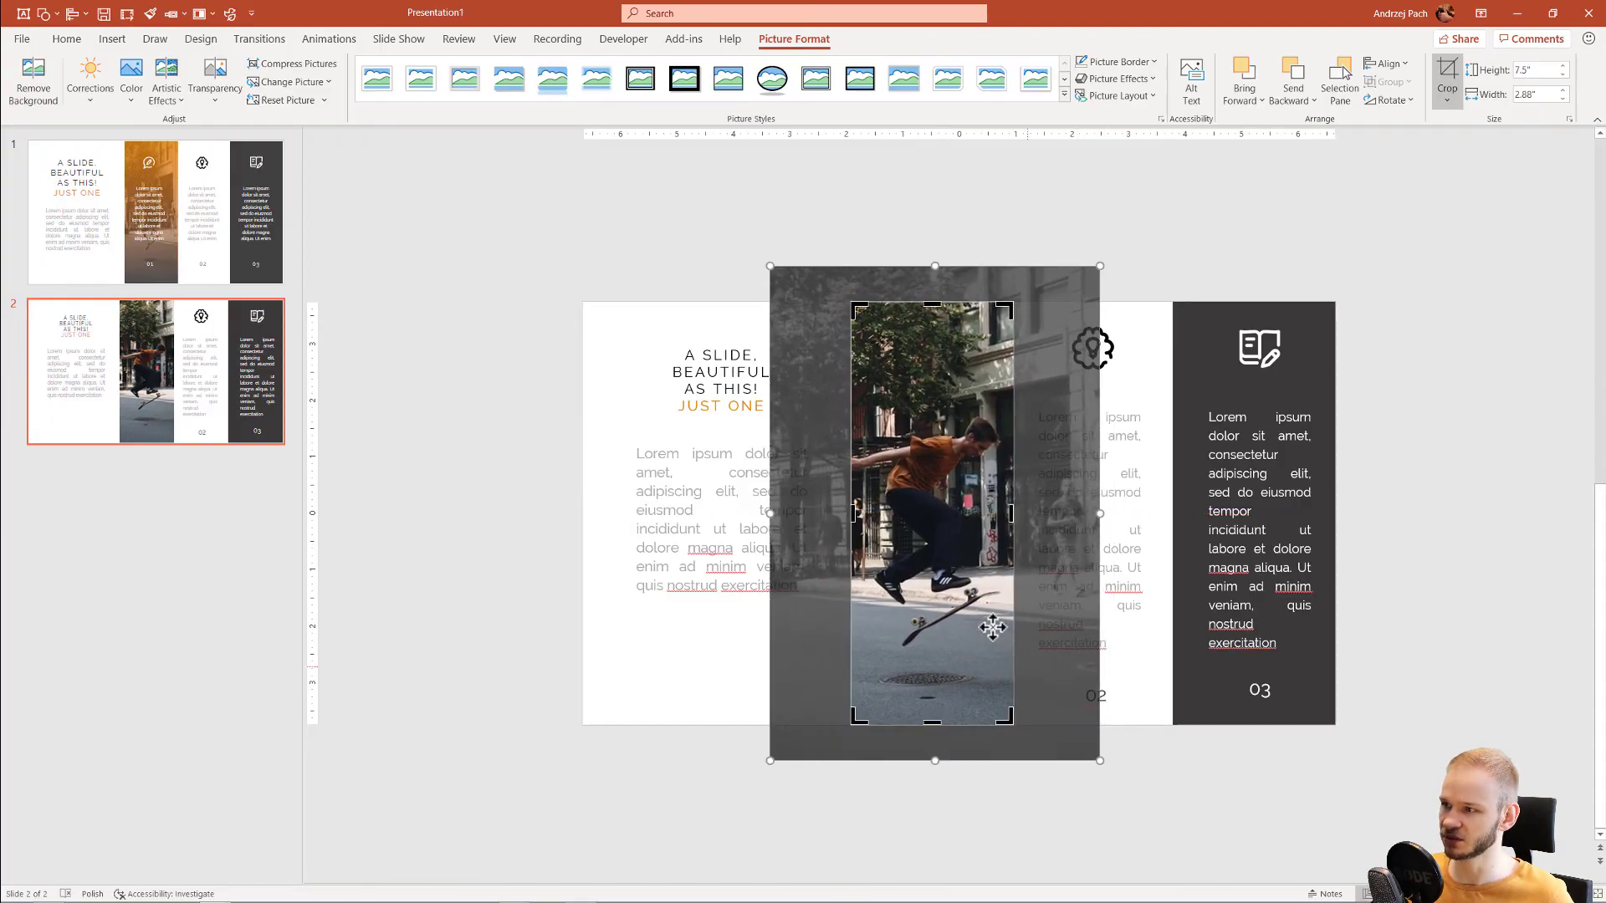
{"action": "left_click_drag", "start_coordinate": [945, 443], "coordinate": [985, 414]}
{"action": "left_click", "coordinate": [1447, 72]}
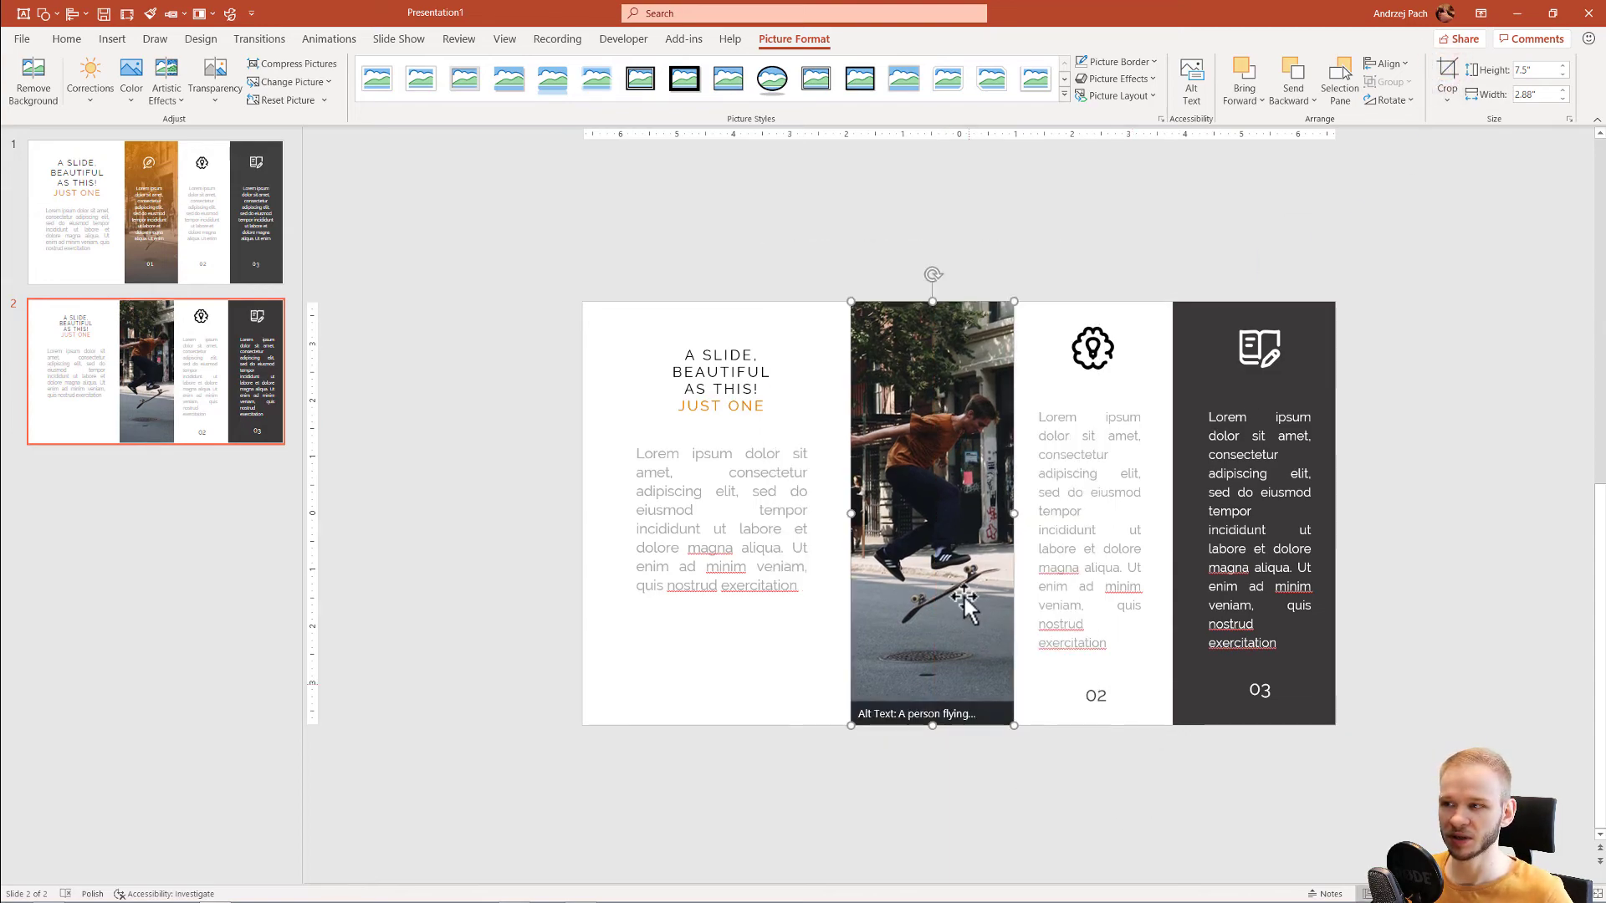
Send the skateboard photo to the back, then open Format Shape for the dark 01 panel
{"action": "right_click", "coordinate": [930, 485]}
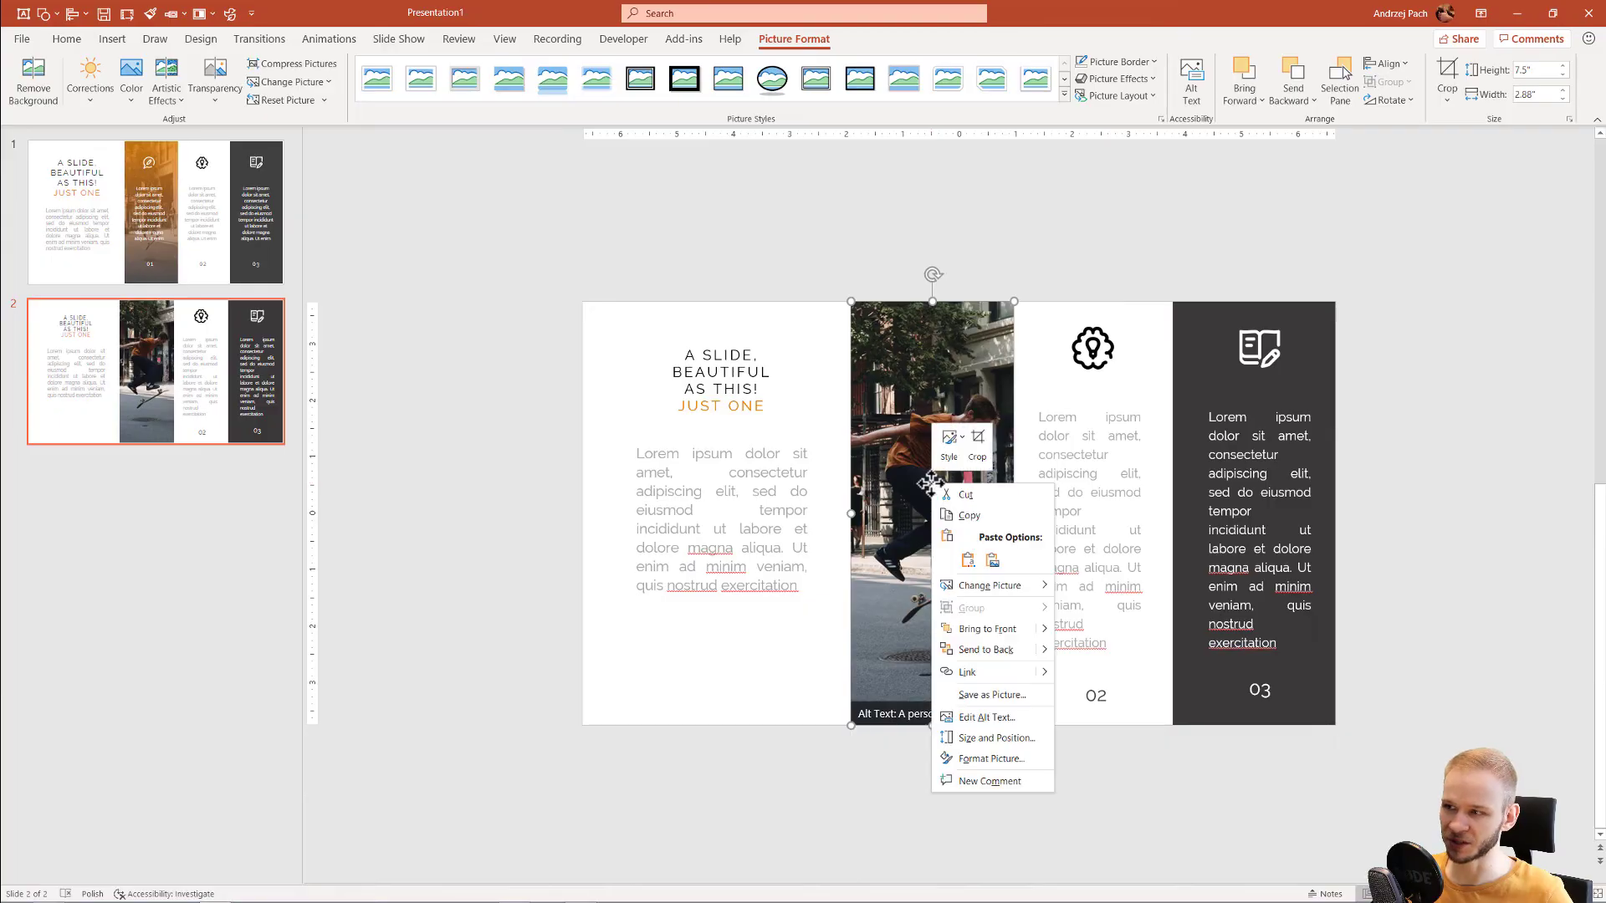
{"action": "left_click", "coordinate": [992, 649]}
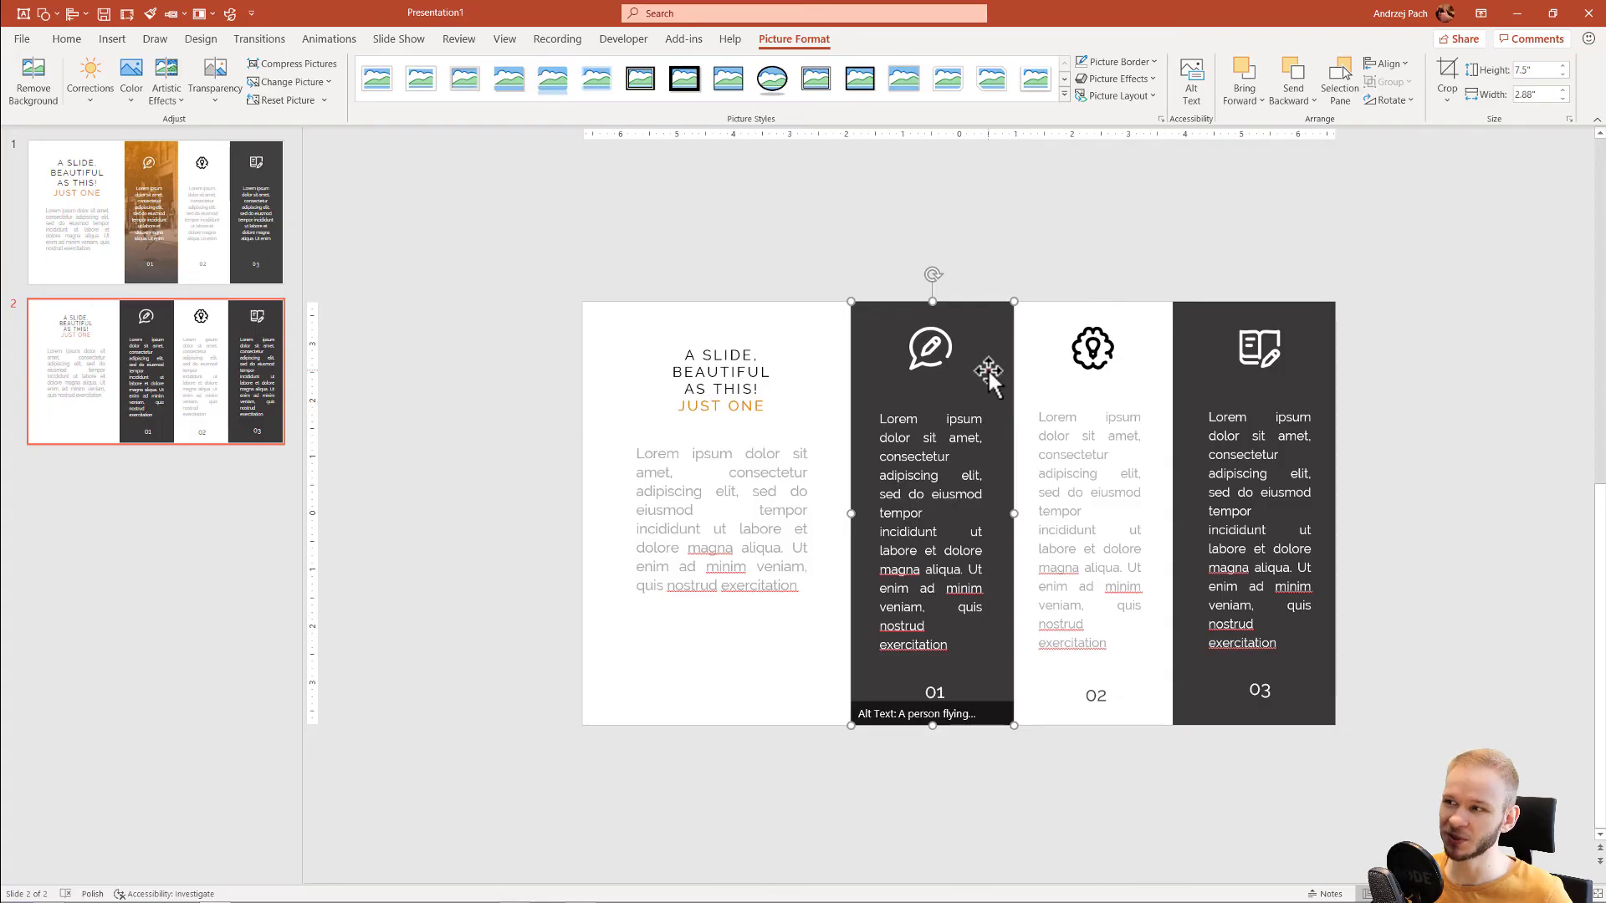
{"action": "left_click_drag", "start_coordinate": [987, 368], "coordinate": [1069, 376]}
{"action": "key", "text": "Escape"}
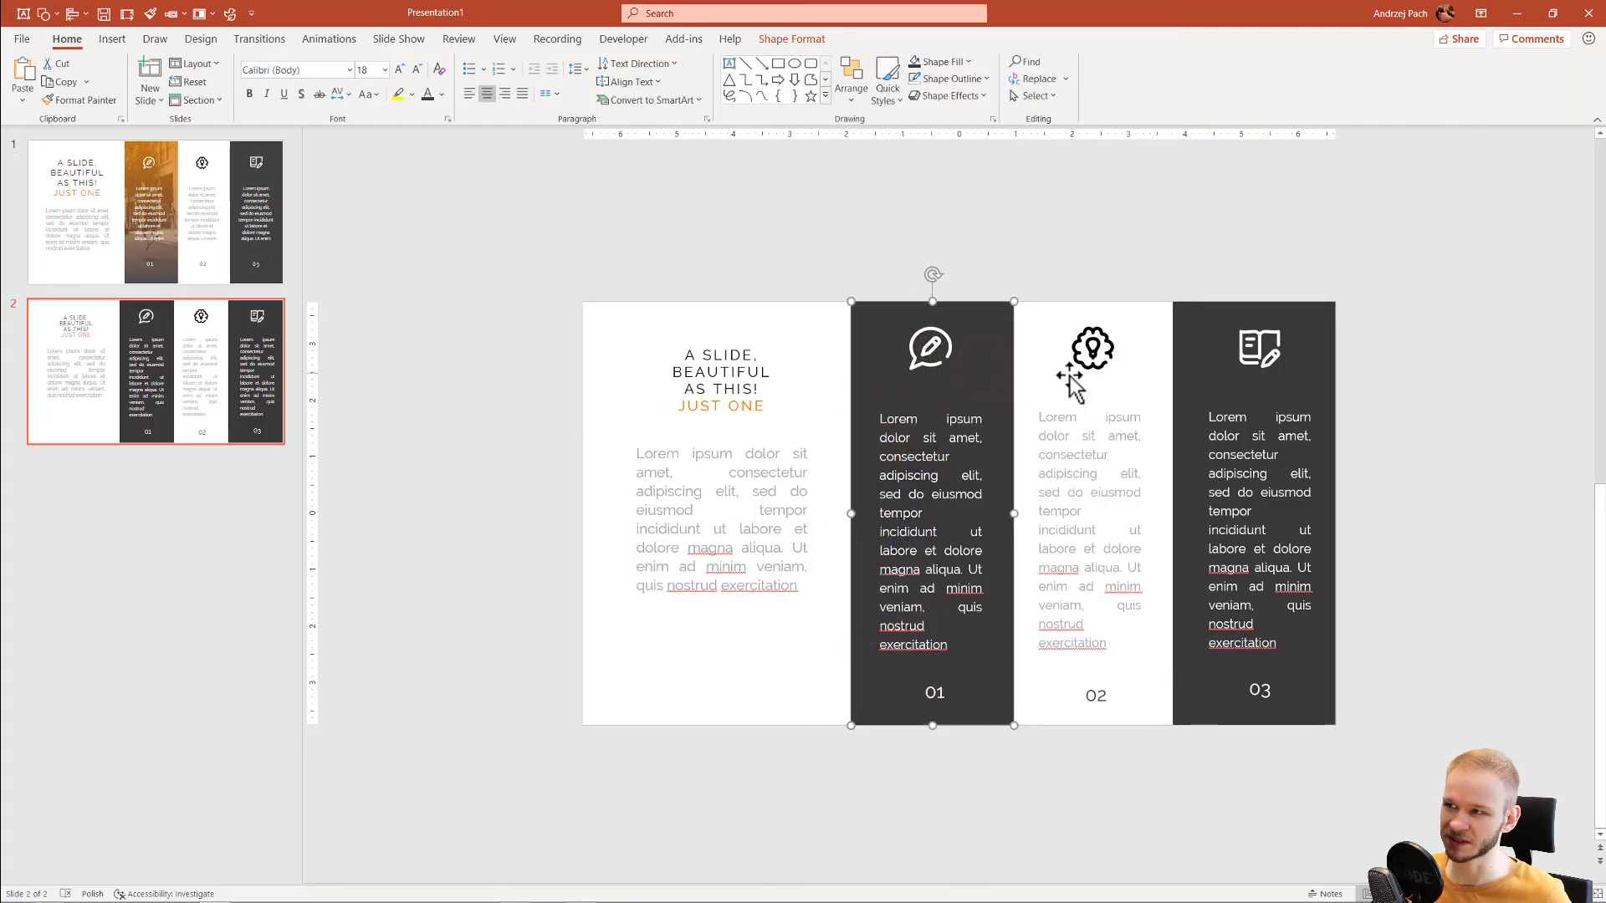
{"action": "right_click", "coordinate": [985, 378]}
{"action": "left_click", "coordinate": [1092, 753]}
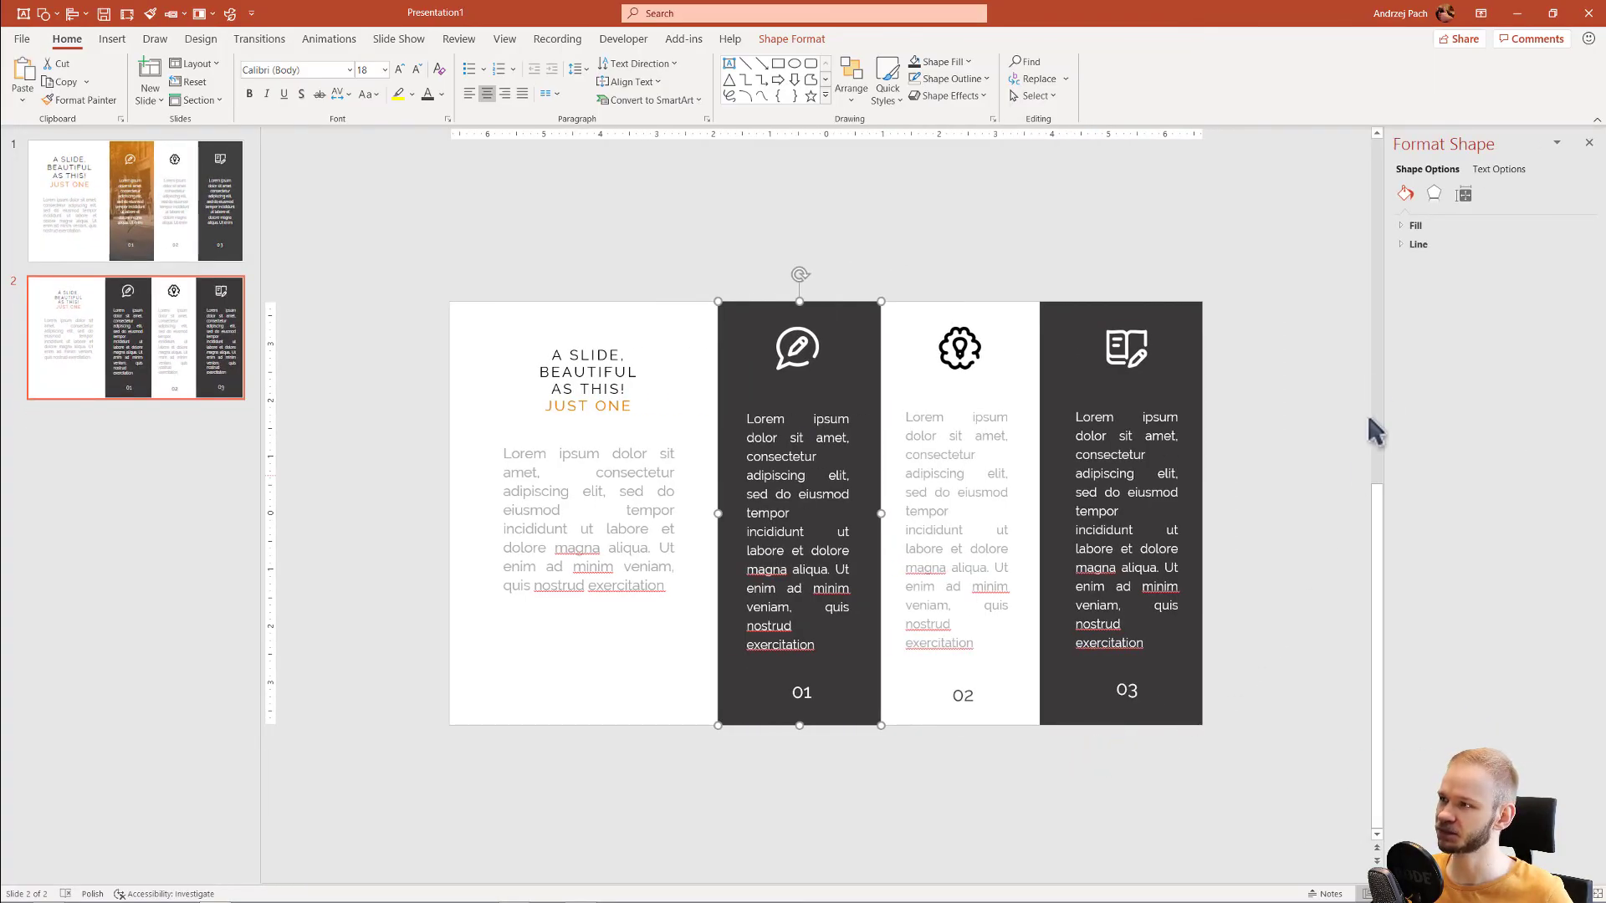
Switch the panel to a gradient fill, remove the middle stop, and make the first stop Dark Gray
{"action": "left_click", "coordinate": [1398, 224]}
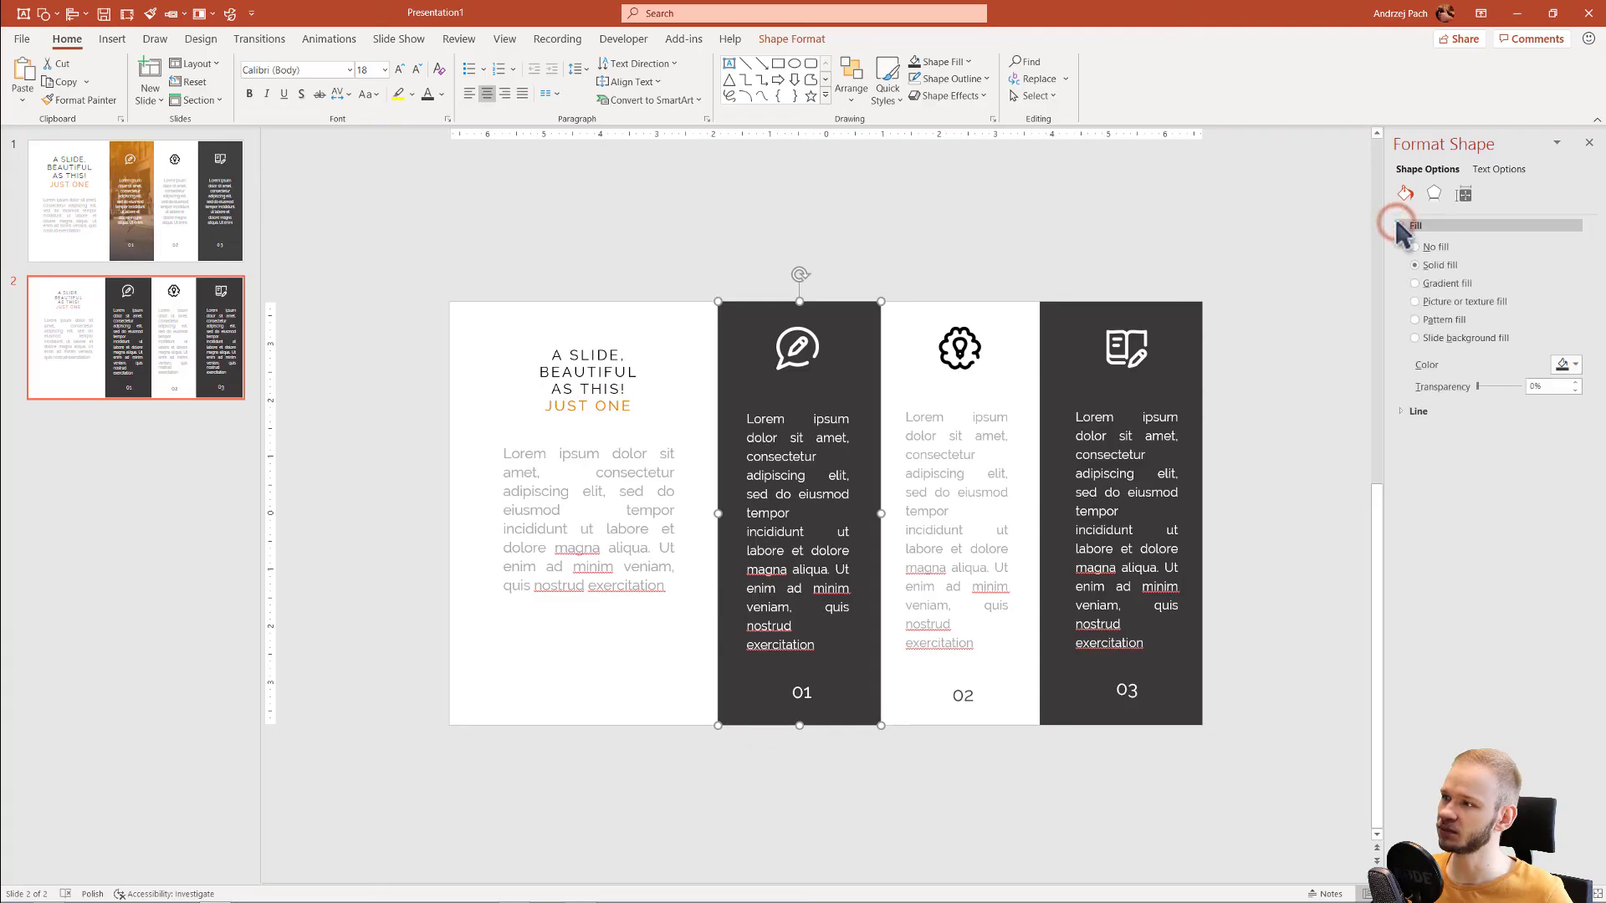
{"action": "left_click", "coordinate": [1415, 284]}
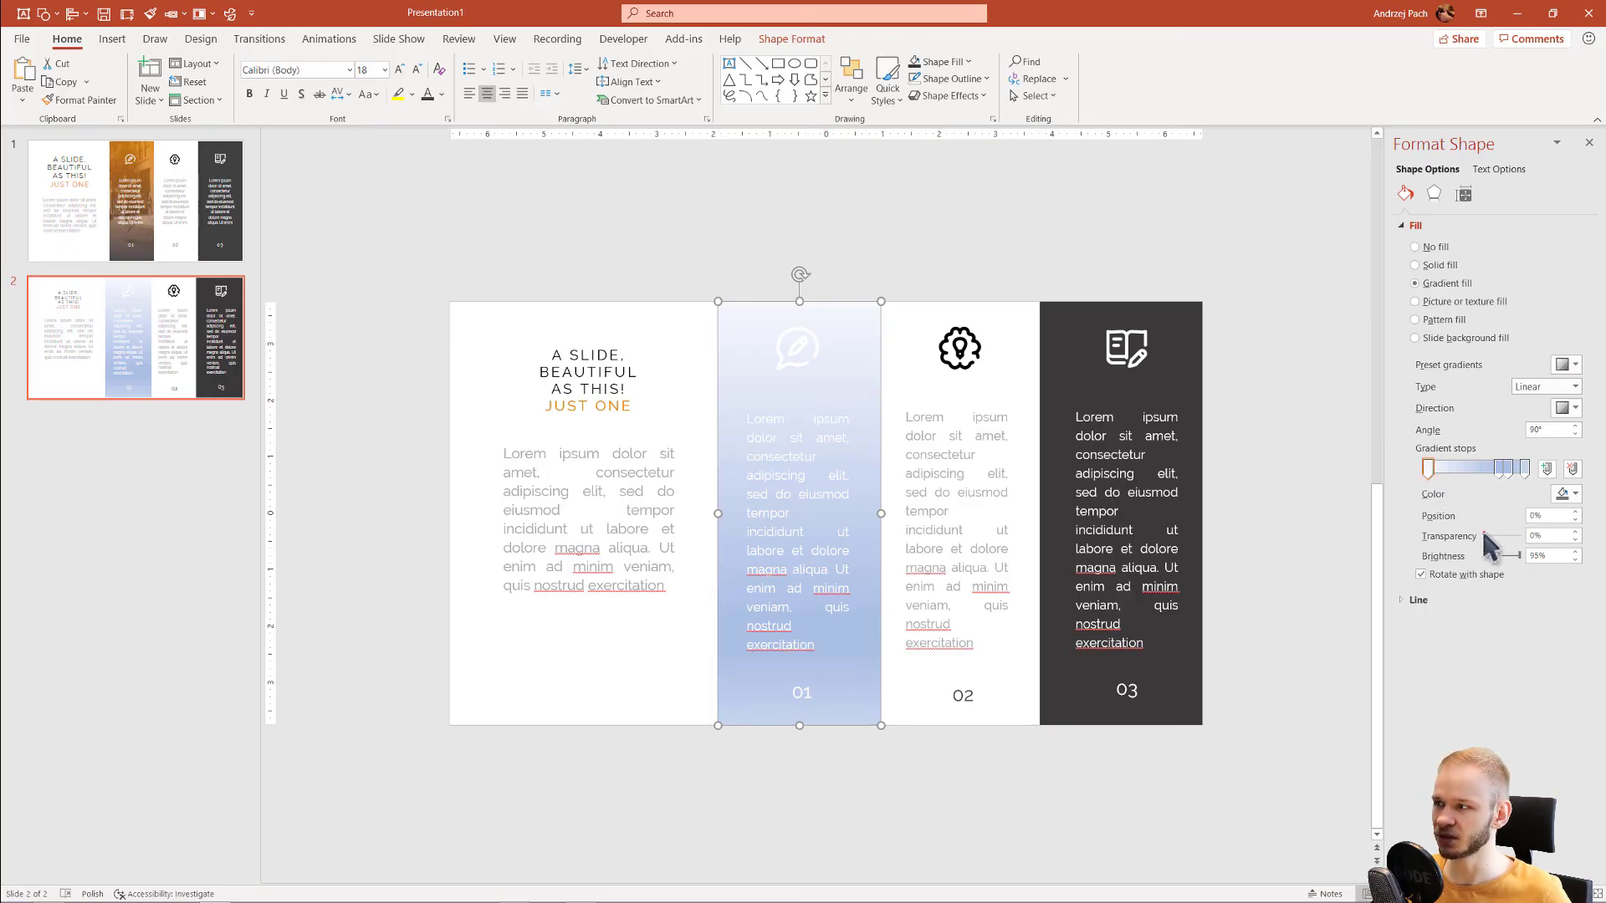
{"action": "mouse_move", "coordinate": [1488, 548]}
{"action": "left_mouse_down"}
{"action": "mouse_move", "coordinate": [1506, 544]}
{"action": "mouse_move", "coordinate": [1481, 537]}
{"action": "left_mouse_up"}
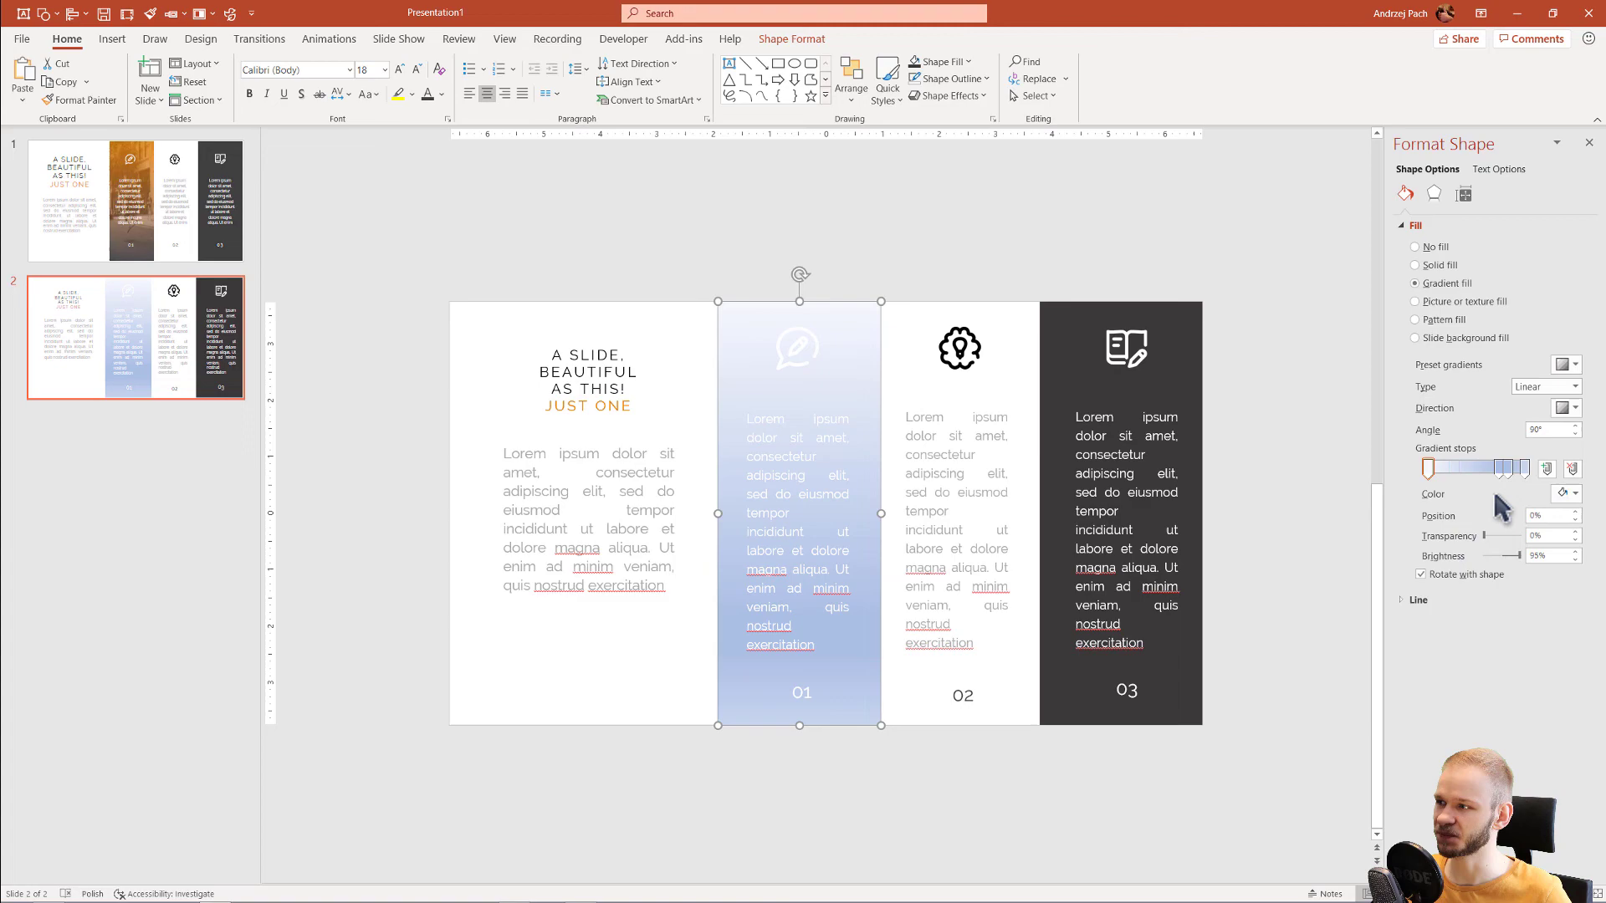
{"action": "left_click_drag", "start_coordinate": [1505, 466], "coordinate": [1505, 513]}
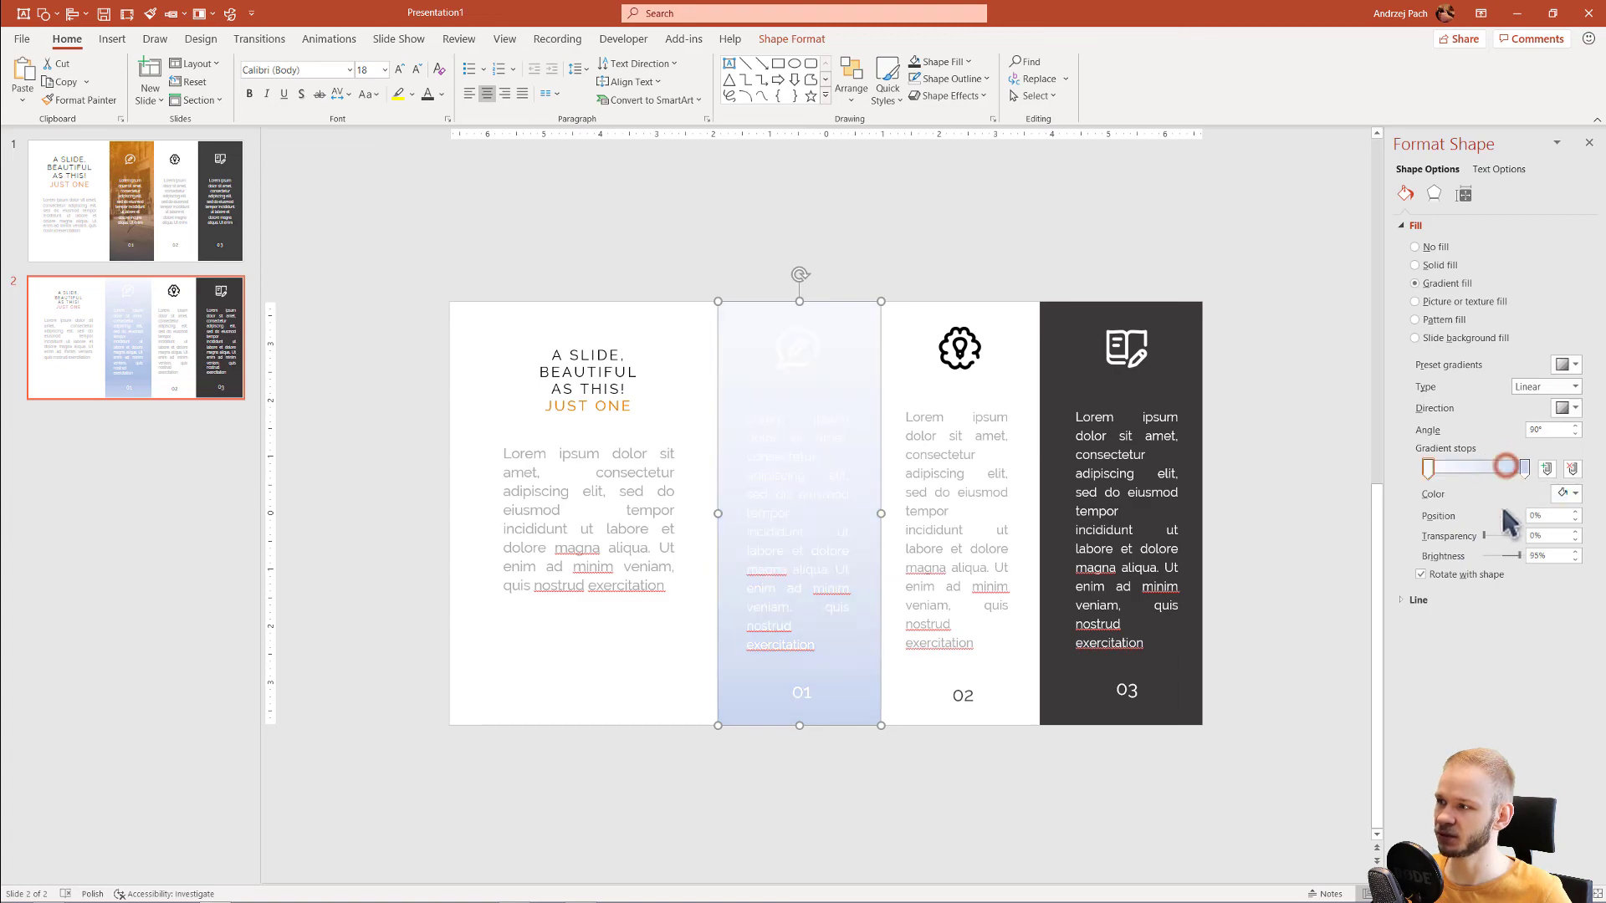
{"action": "left_click", "coordinate": [1566, 494]}
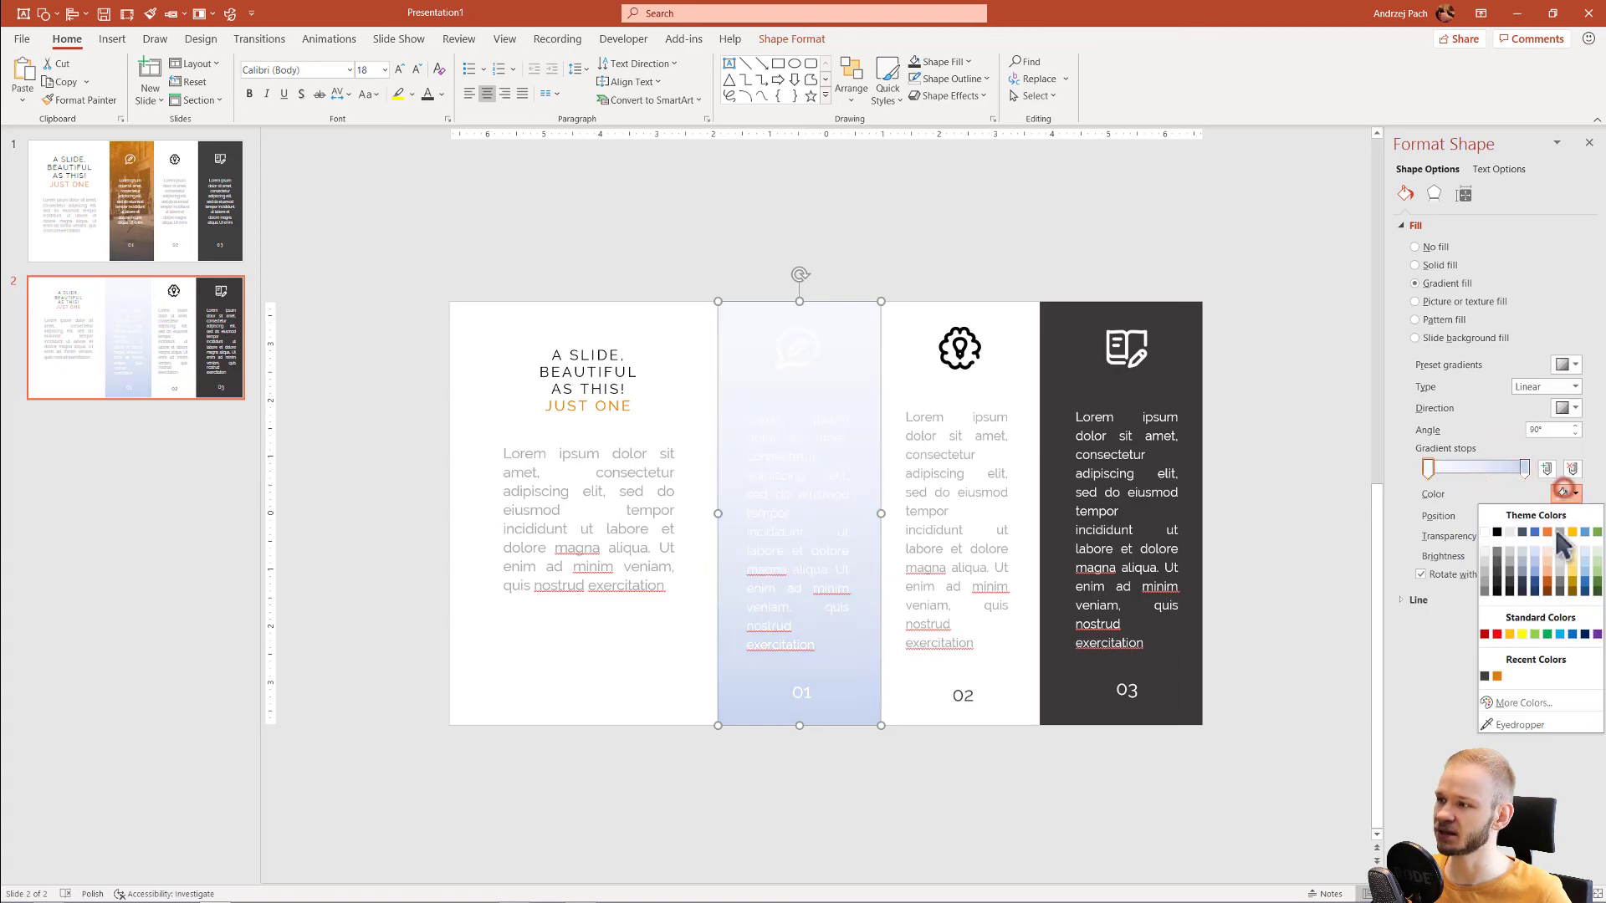
{"action": "left_click", "coordinate": [1485, 678]}
Make the second stop orange and raise both stops' transparency, with the dark top at 50%
{"action": "left_click", "coordinate": [1523, 469]}
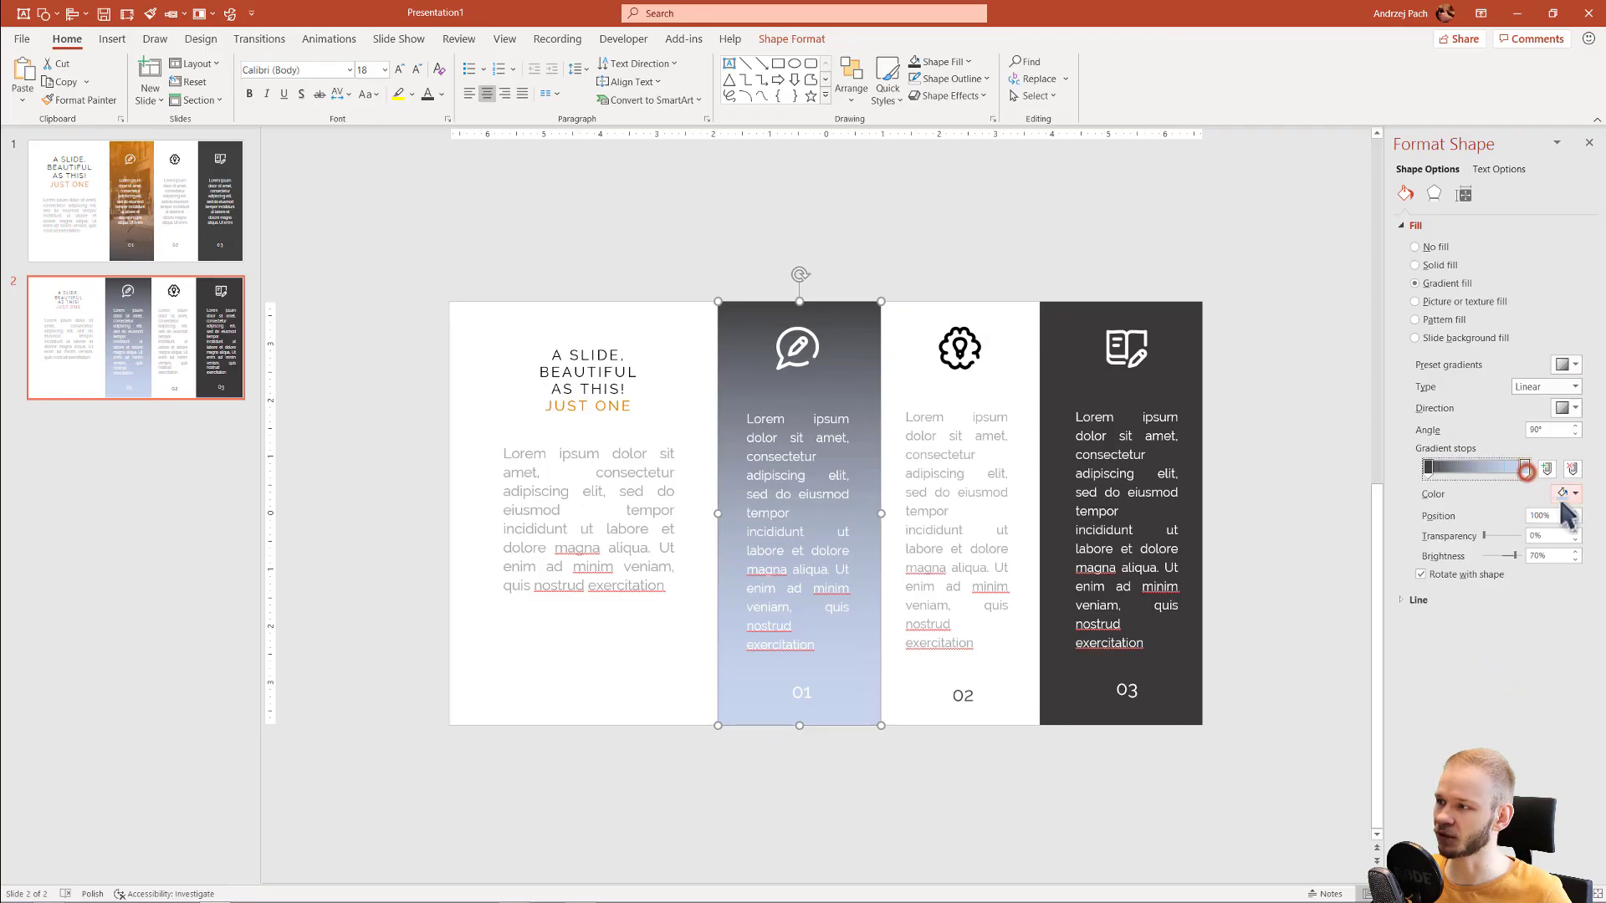
{"action": "left_click", "coordinate": [1563, 494]}
{"action": "left_click", "coordinate": [1497, 676]}
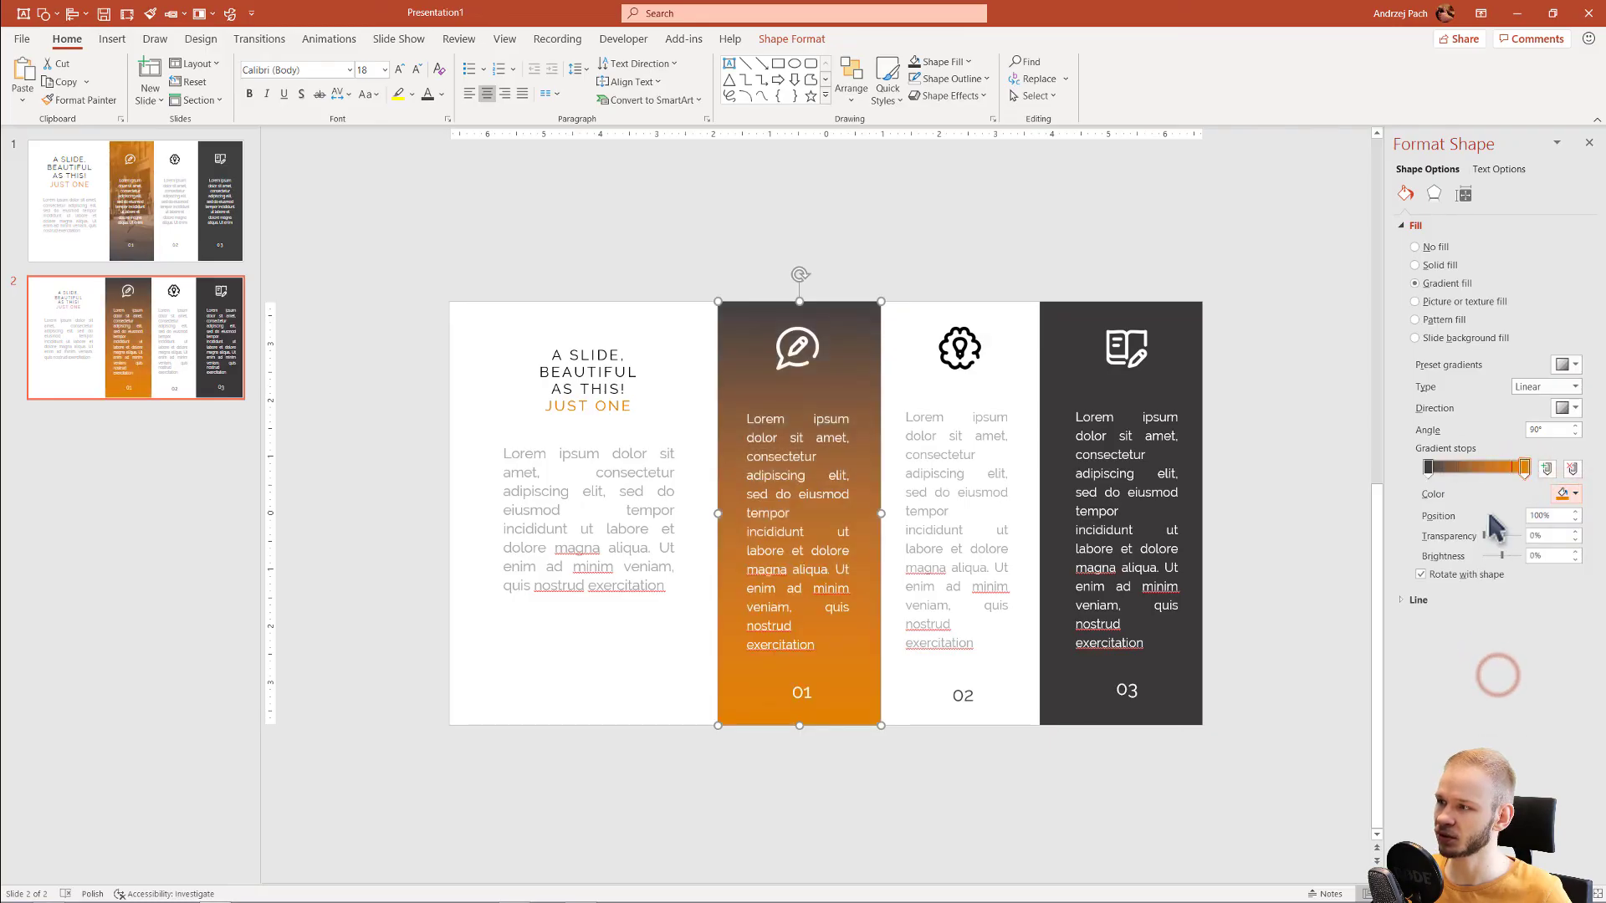
{"action": "left_click_drag", "start_coordinate": [1487, 542], "coordinate": [1496, 540]}
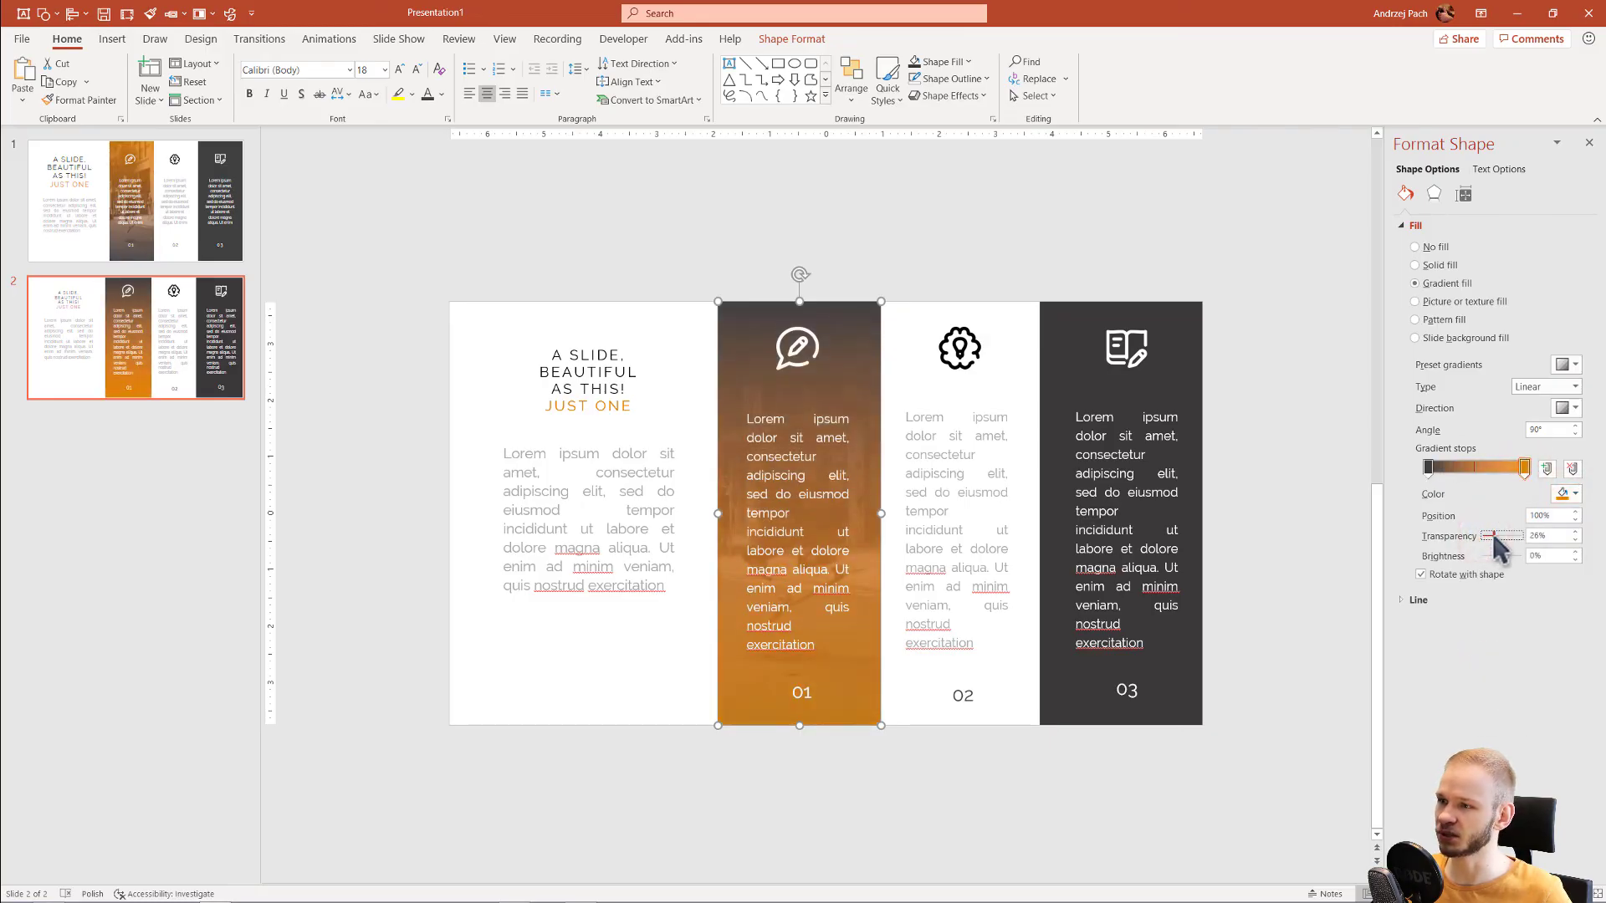
{"action": "left_click", "coordinate": [1427, 469]}
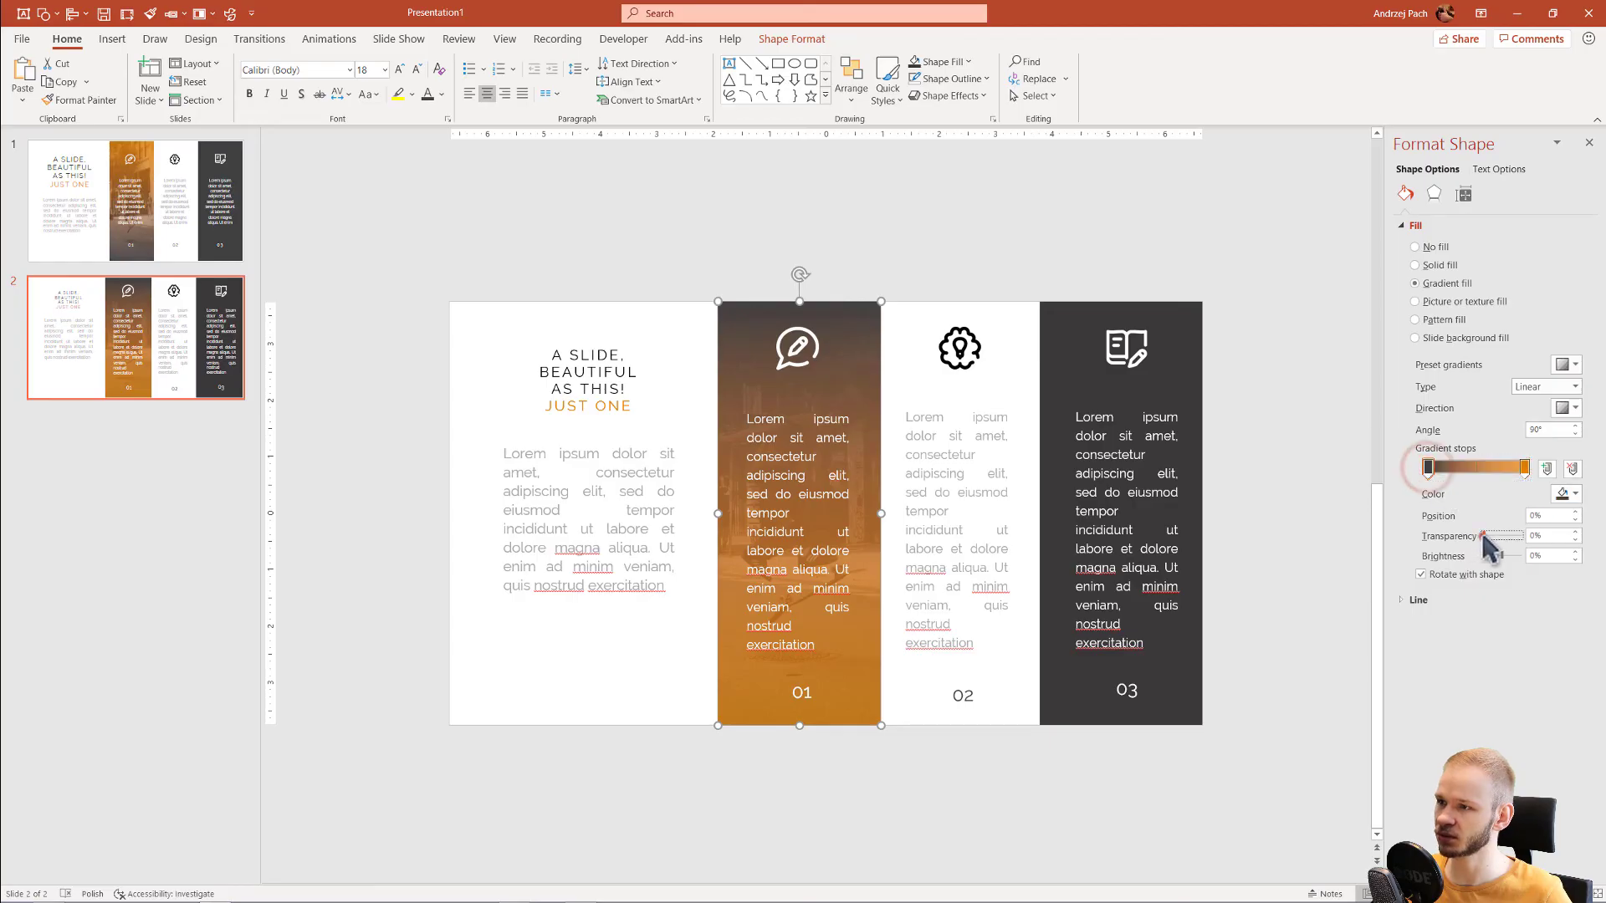
{"action": "left_click_drag", "start_coordinate": [1483, 539], "coordinate": [1501, 546]}
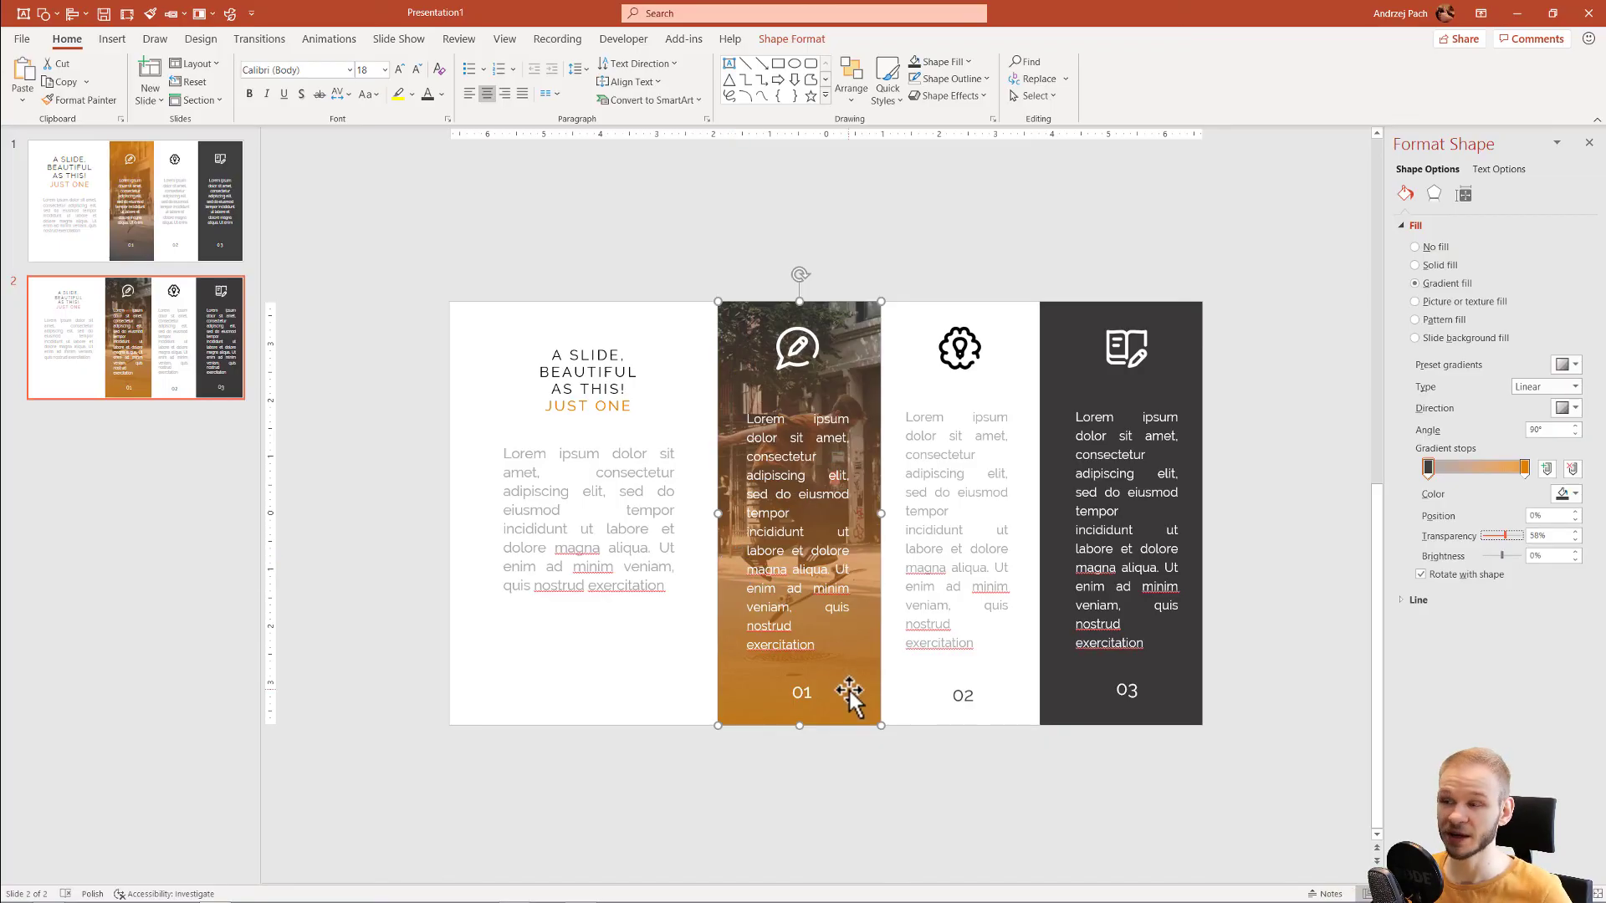
{"action": "left_click", "coordinate": [1588, 143]}
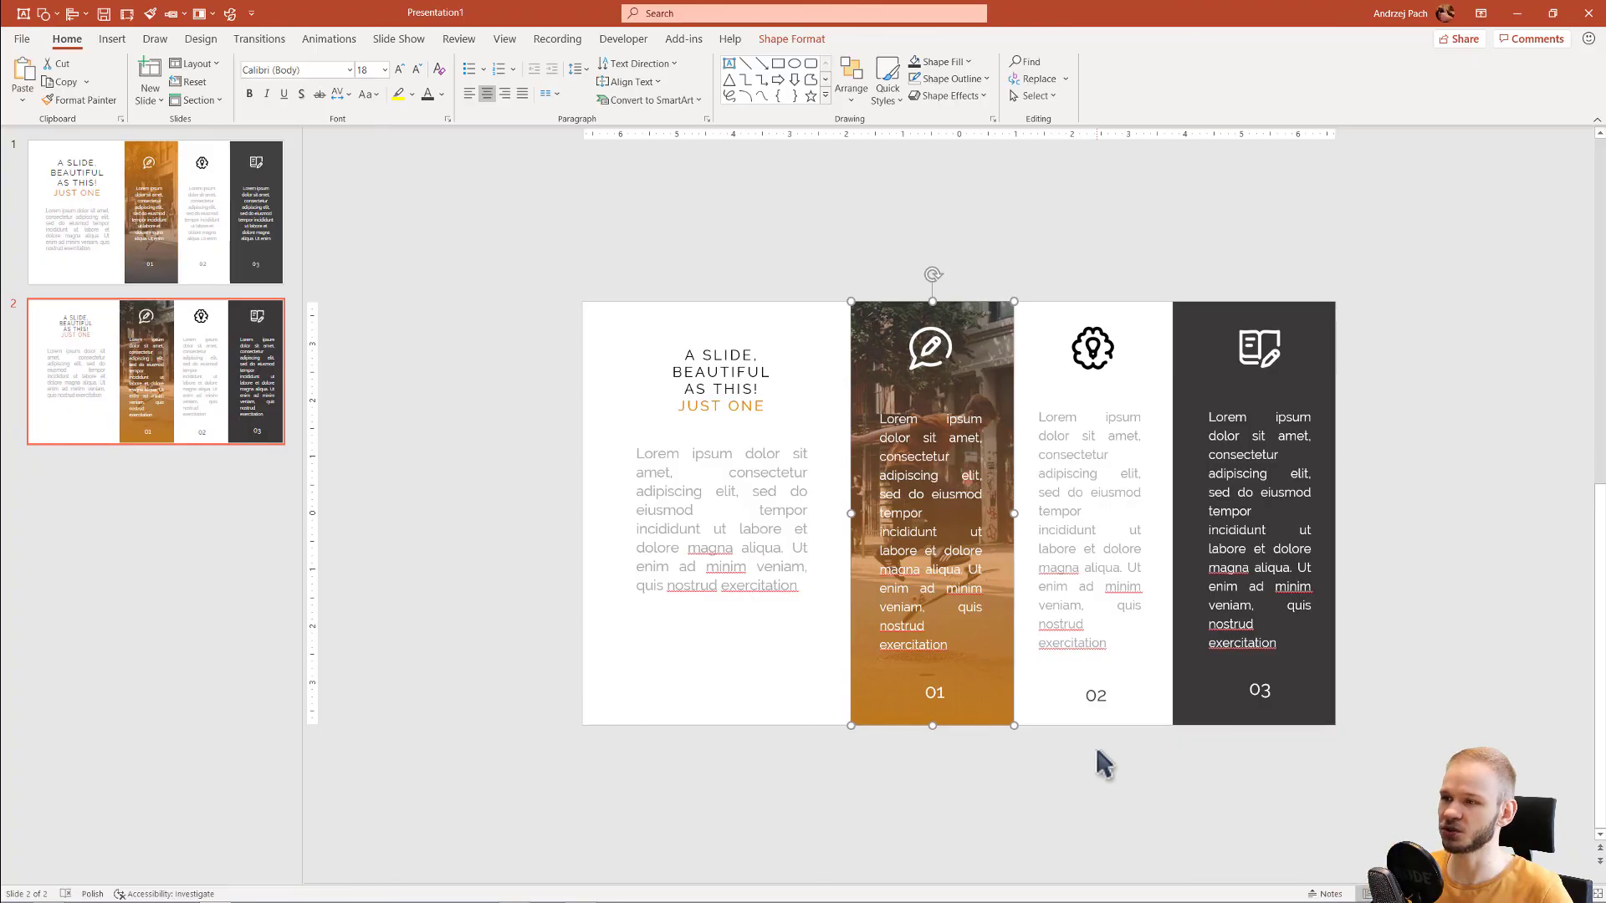
{"action": "key", "text": "shift+F5"}
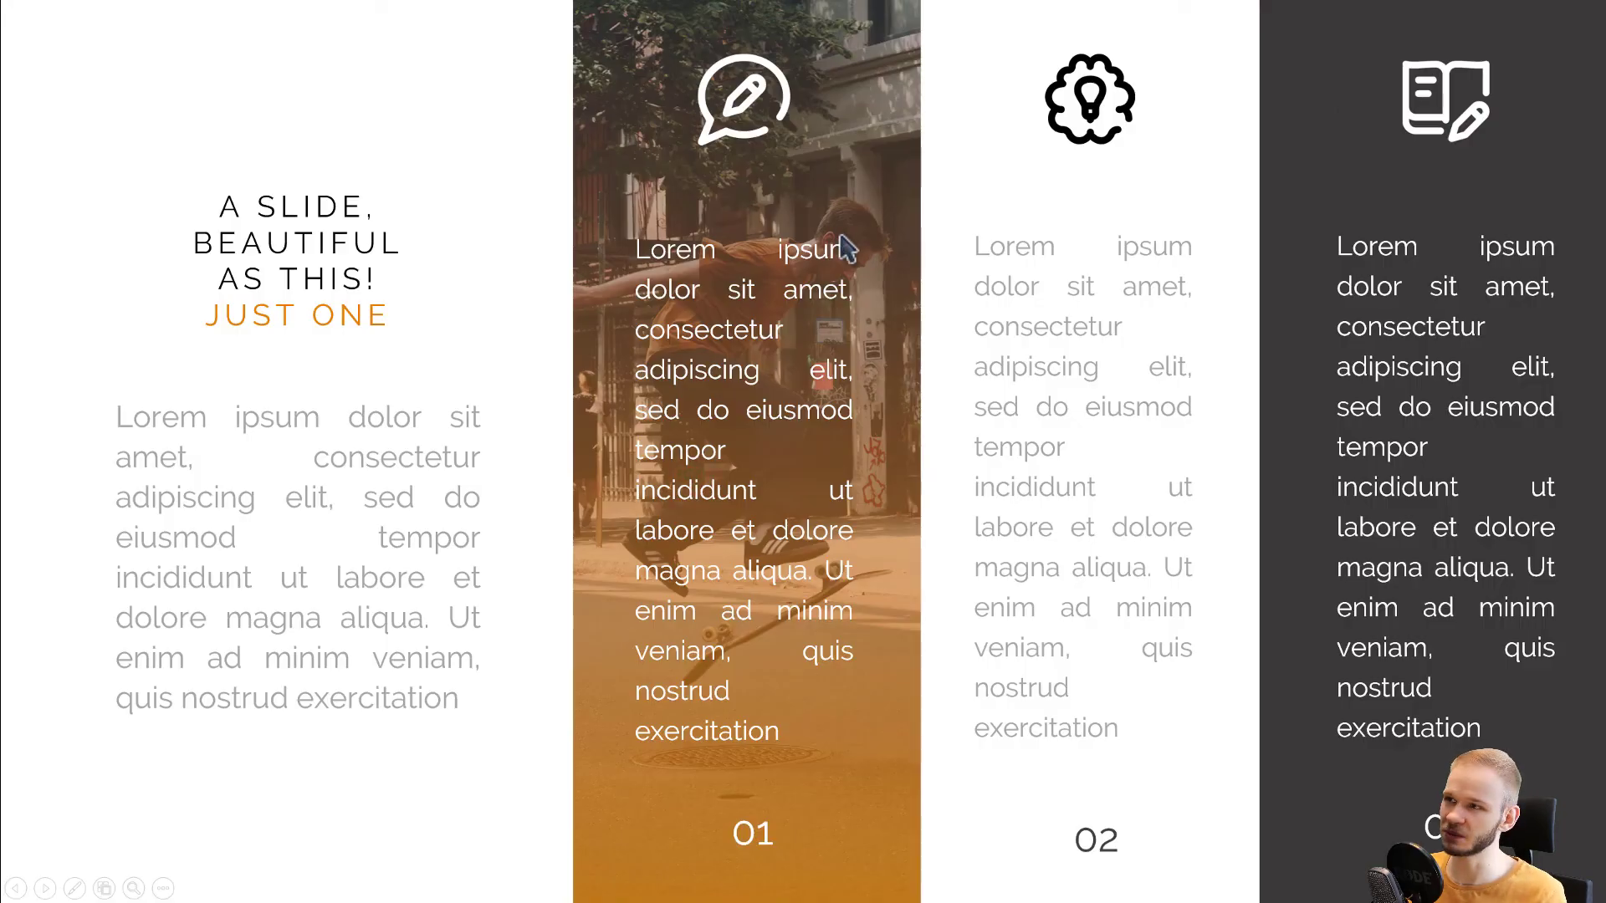
{"action": "key", "text": "Escape"}
{"action": "left_click", "coordinate": [782, 255]}
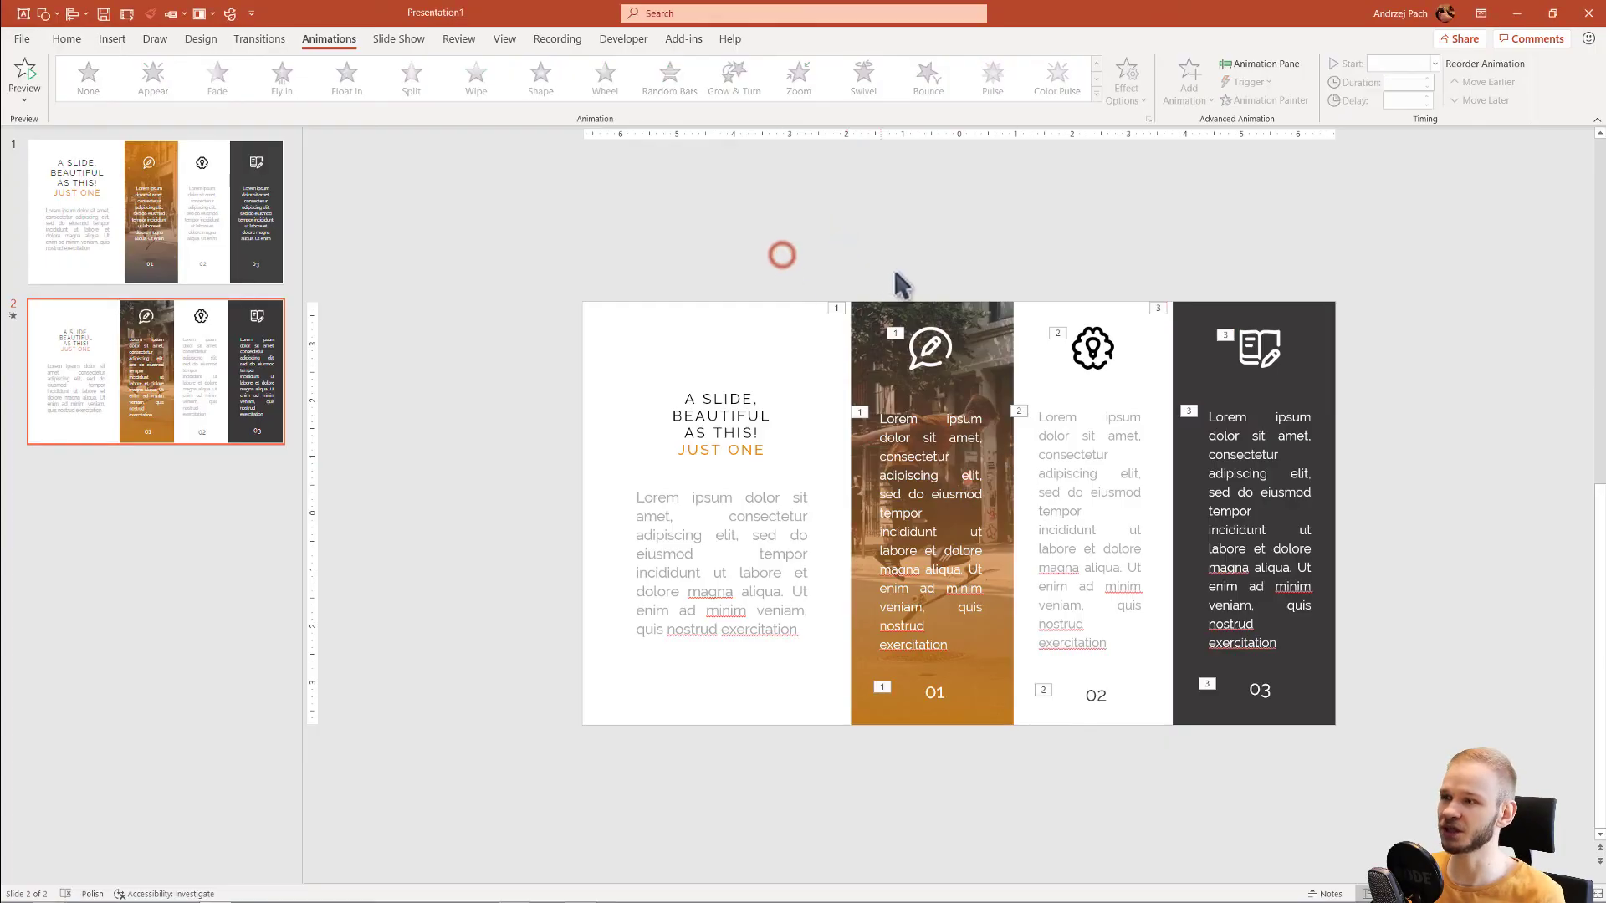
{"action": "left_click", "coordinate": [953, 483]}
{"action": "left_click", "coordinate": [1093, 494], "text": "shift"}
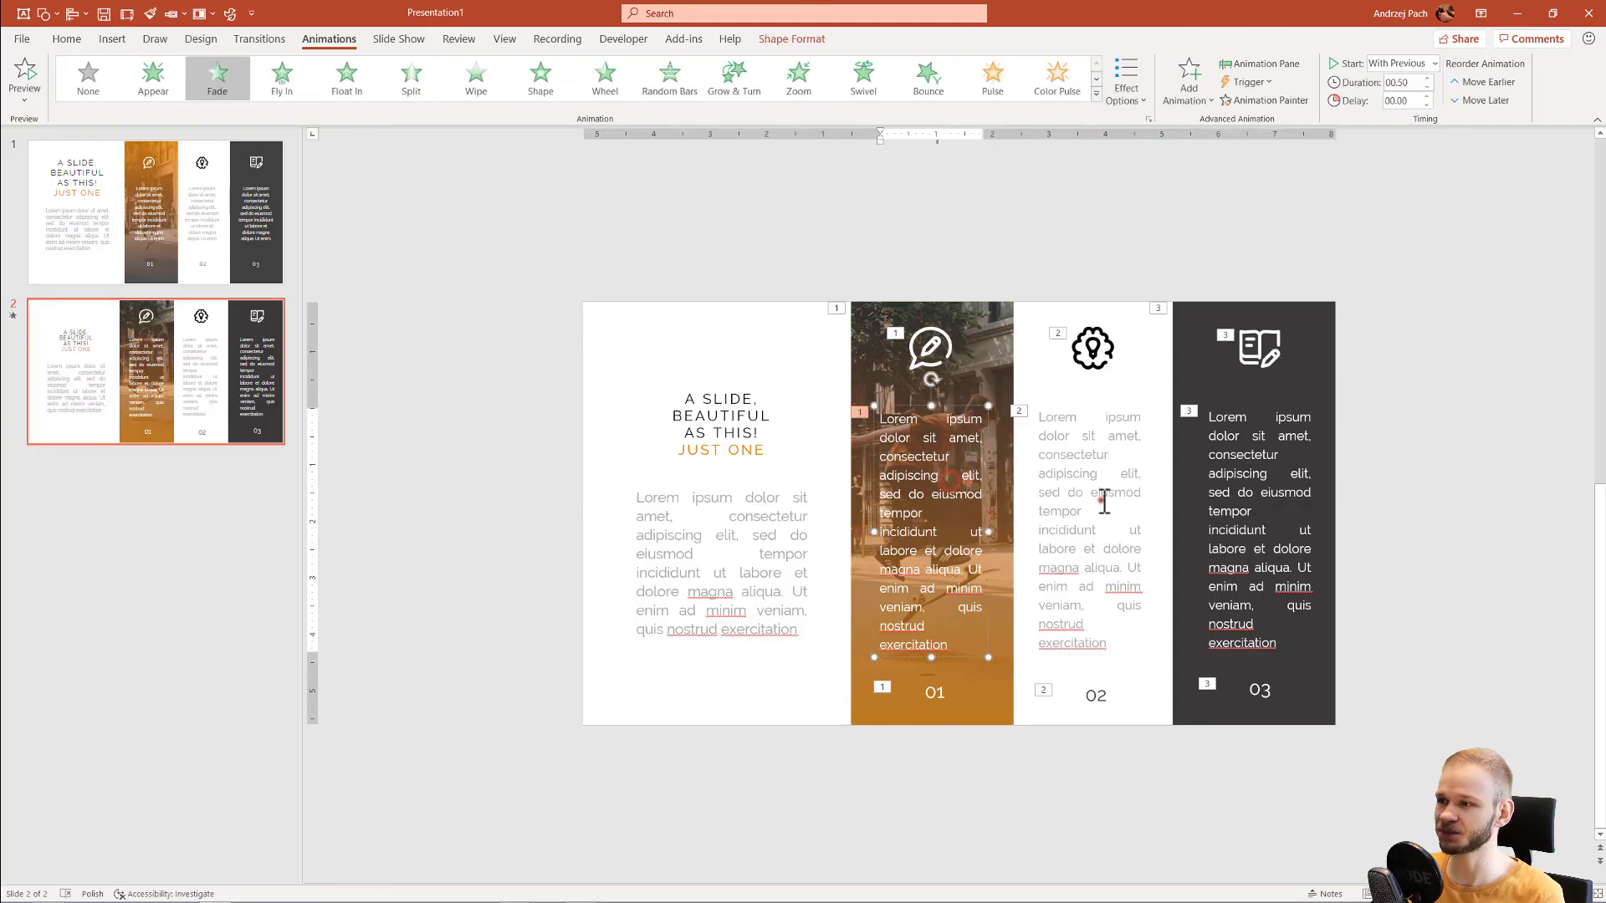
{"action": "left_click", "coordinate": [1258, 502], "text": "shift"}
{"action": "left_click", "coordinate": [67, 38]}
{"action": "left_click", "coordinate": [522, 93]}
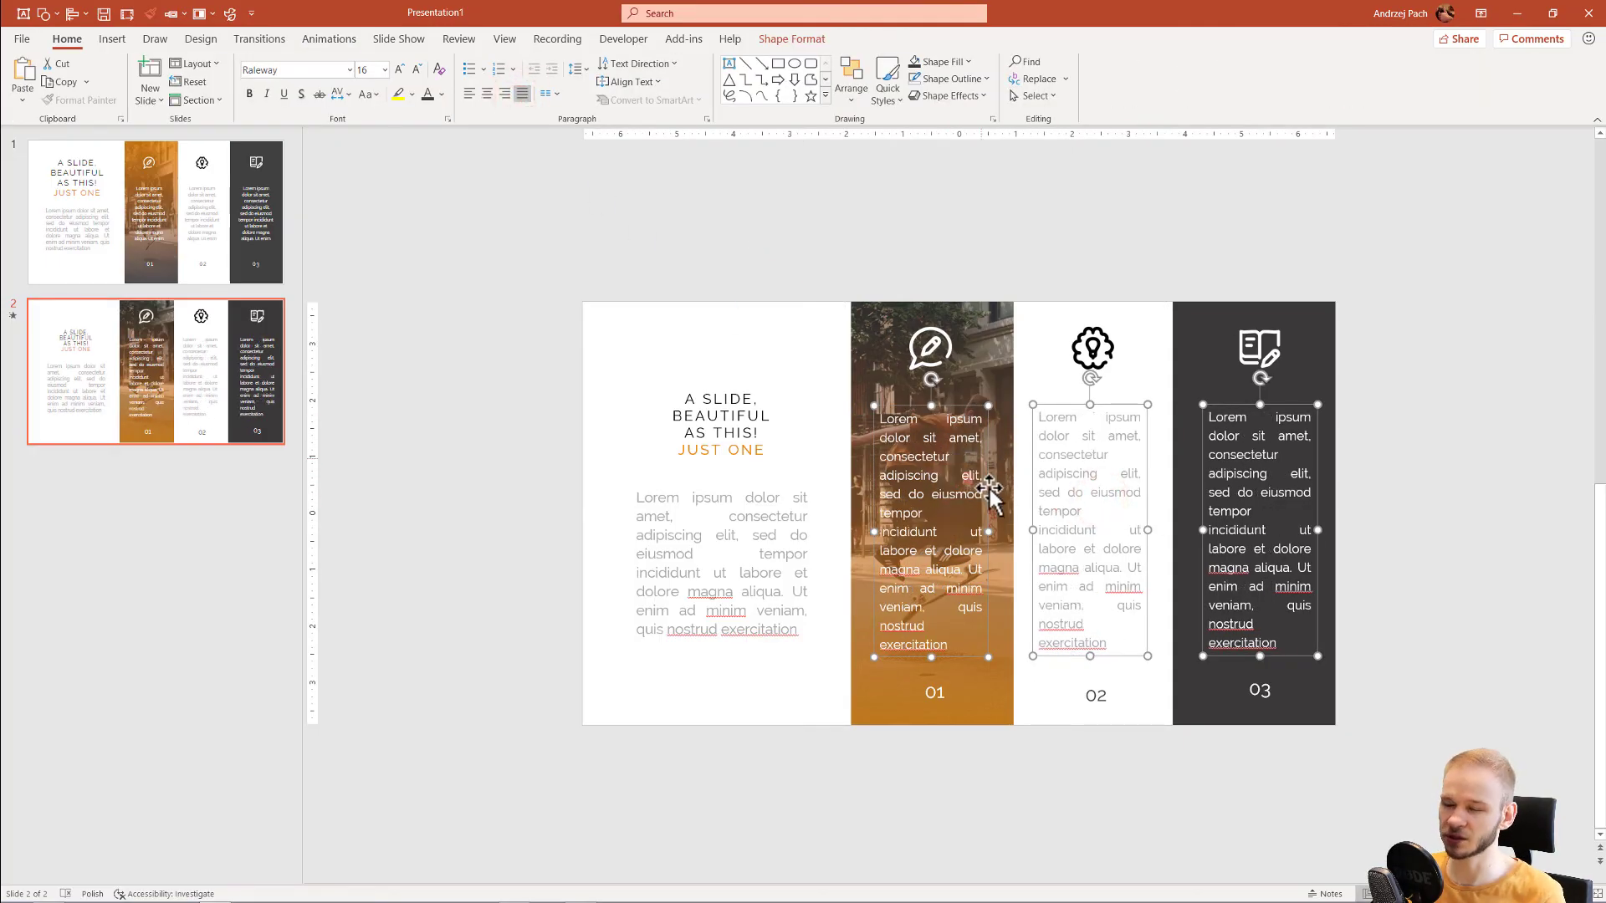
Center-align the body text in the three selected column text boxes instead of justified
{"action": "left_click", "coordinate": [488, 93]}
{"action": "left_click", "coordinate": [951, 195]}
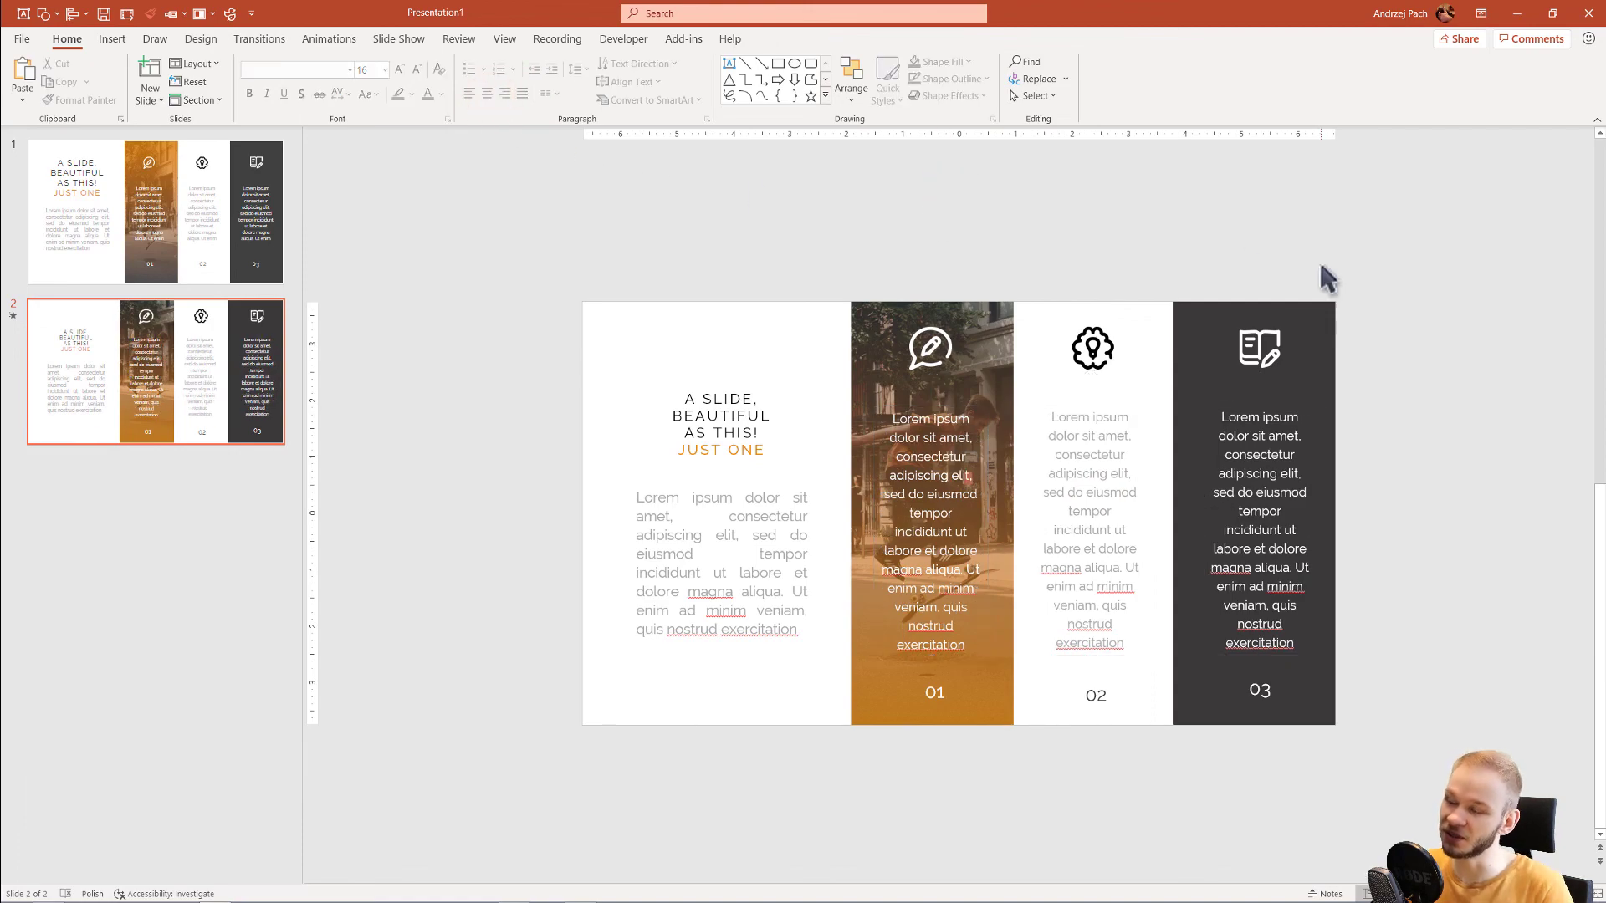